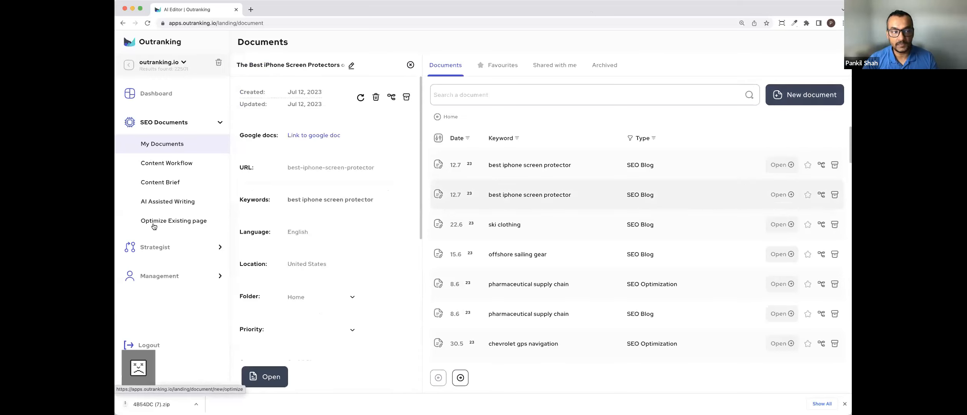
# - Create an AI assisted writing document for the topic "Macbook Air 15 review", reload it and dismiss the webinar notice
pyautogui.click(163, 204)
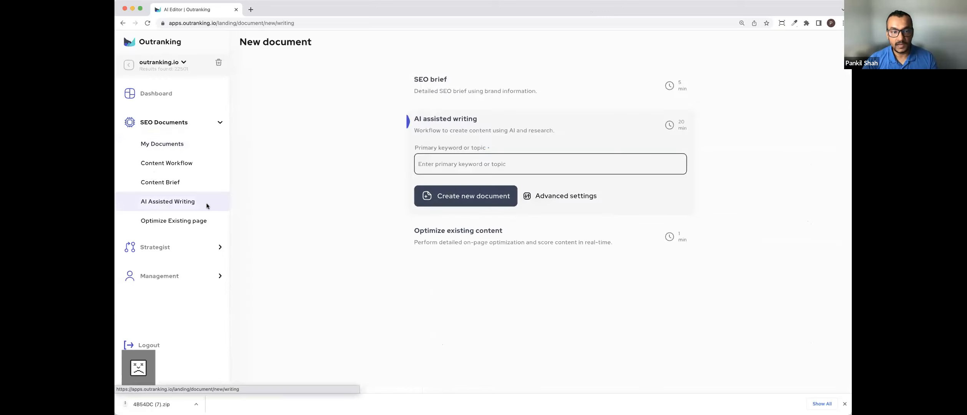
pyautogui.click(465, 164)
pyautogui.write('https://us02web.zoom.us/webinar/register/WN_918MdW0KSJKVb01Jd6gs8g')
pyautogui.press('super+z')
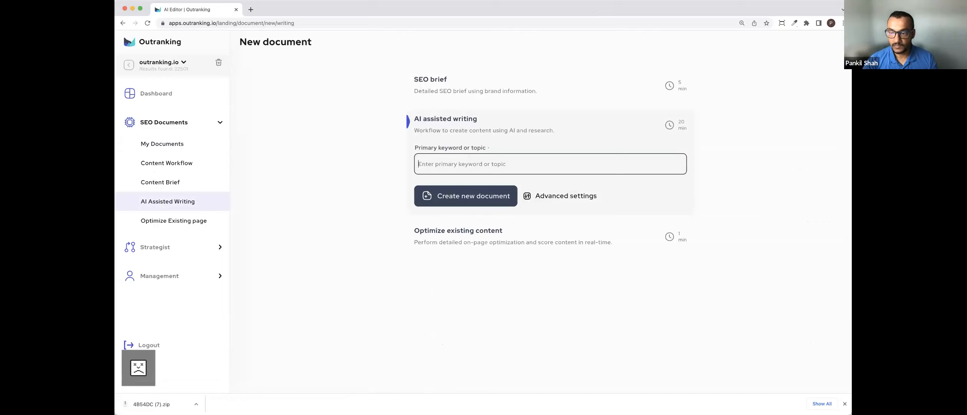
pyautogui.write('Macbook Air 15 review')
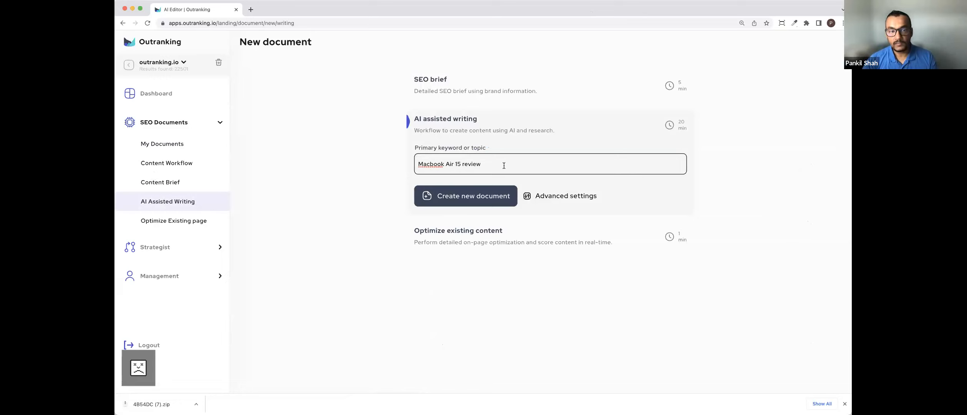
pyautogui.click(477, 203)
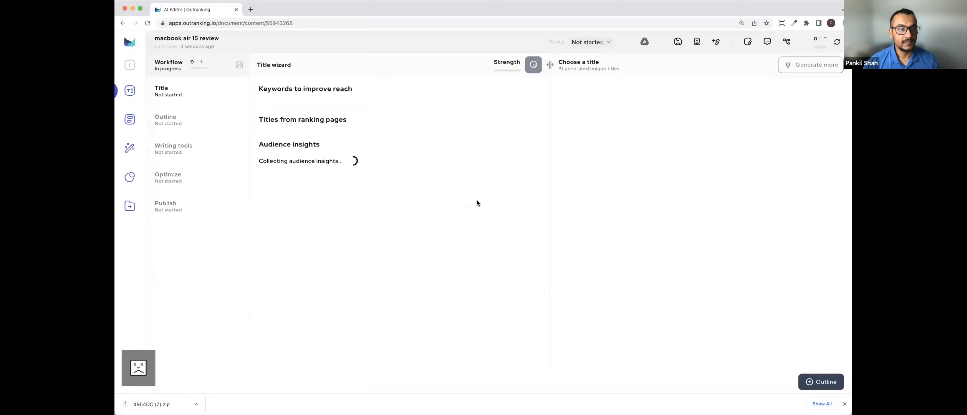
pyautogui.click(148, 23)
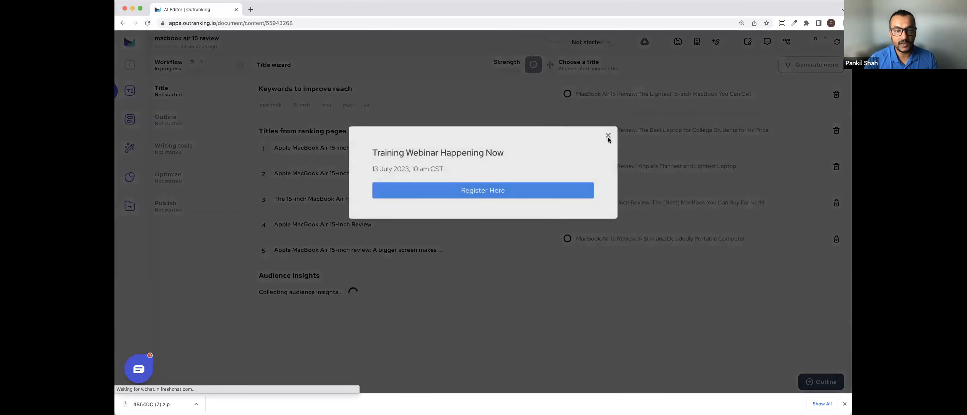
pyautogui.click(608, 136)
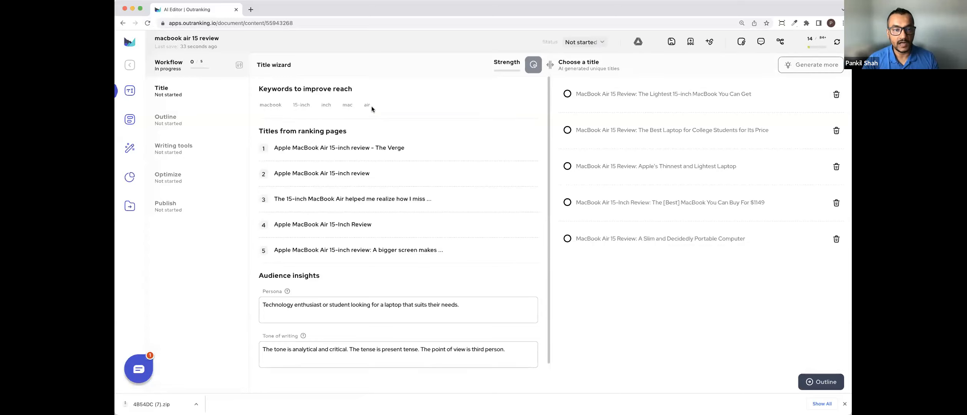
# - Choose the title "MacBook Air 15 Review: Apple's Thinnest and Lightest Laptop" and insert "Inch" after "15"
pyautogui.click(568, 94)
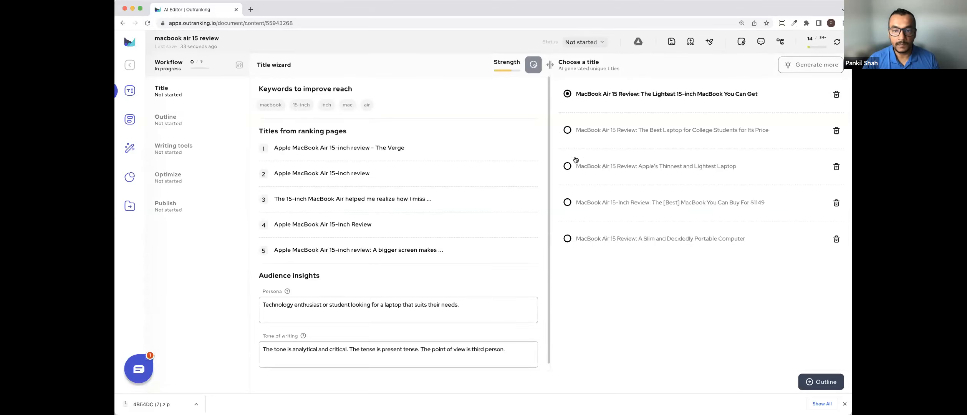
pyautogui.click(568, 167)
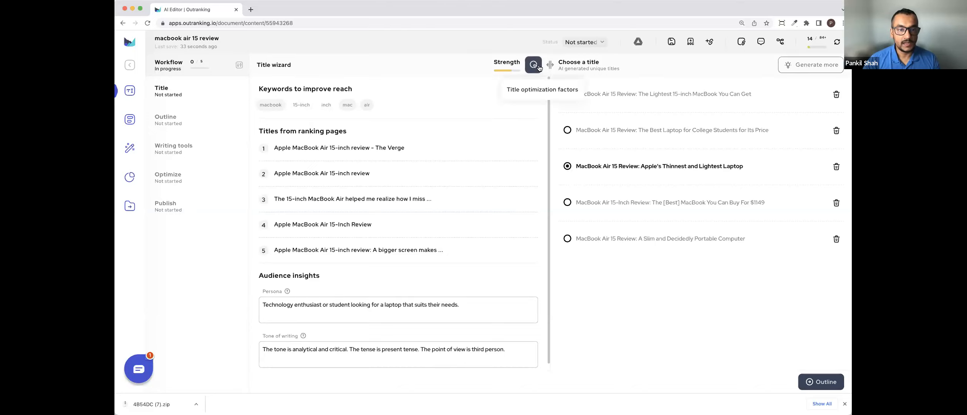
pyautogui.moveTo(622, 165)
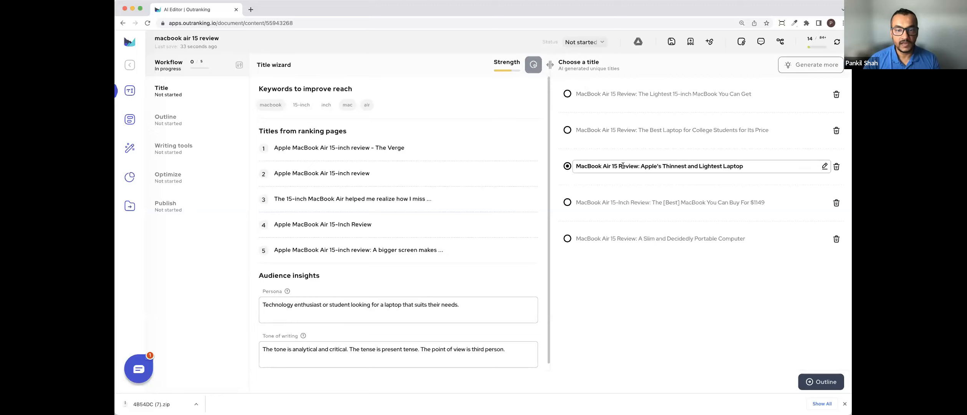
pyautogui.click(620, 165)
pyautogui.write('Inch')
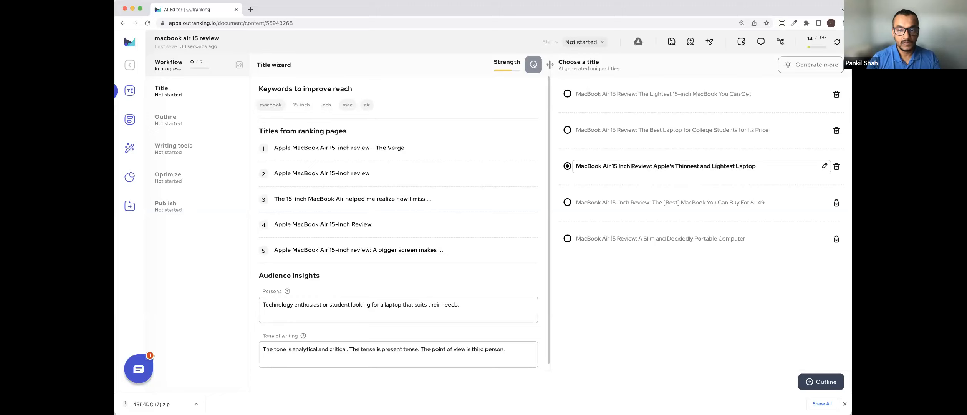
pyautogui.click(646, 149)
# - Compare the size wording in the ranking titles and hyphenate the chosen title as "MacBook Air 15-Inch Review: Apple's Thinnest and Lightest Laptop"
pyautogui.click(622, 166)
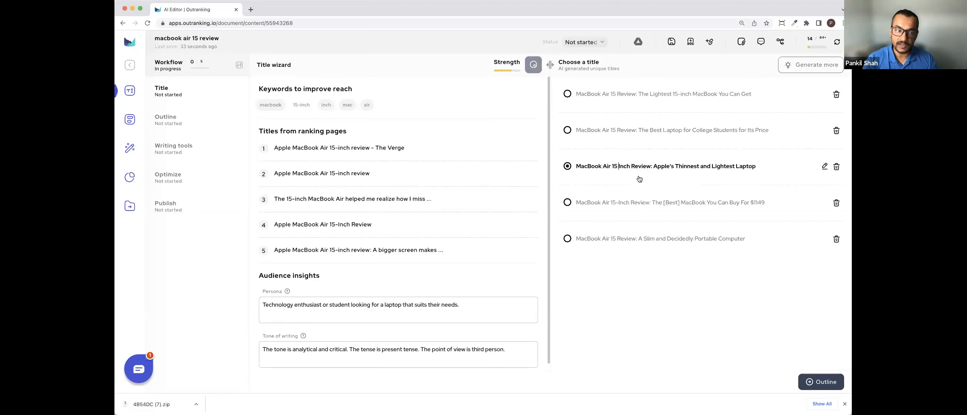
pyautogui.doubleClick(344, 225)
pyautogui.doubleClick(344, 250)
pyautogui.doubleClick(345, 173)
pyautogui.doubleClick(344, 147)
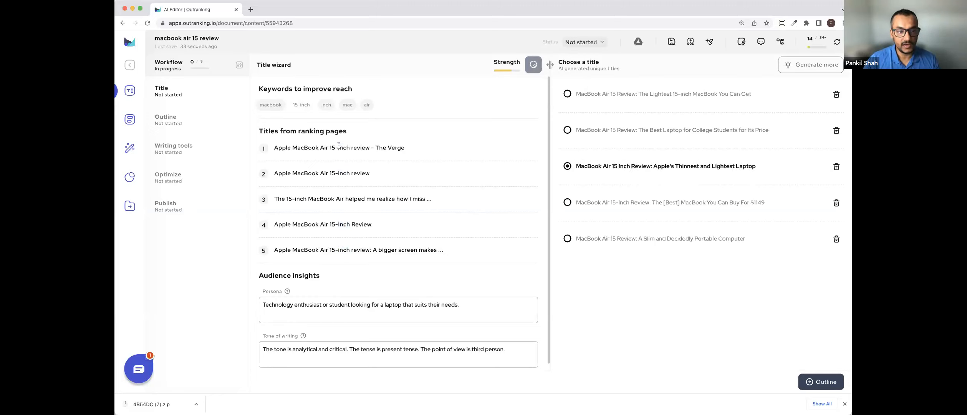
pyautogui.click(617, 165)
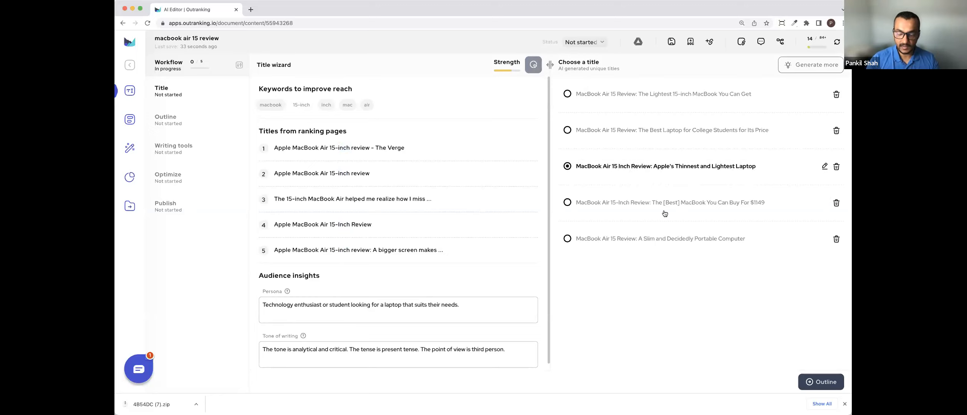
pyautogui.write('-')
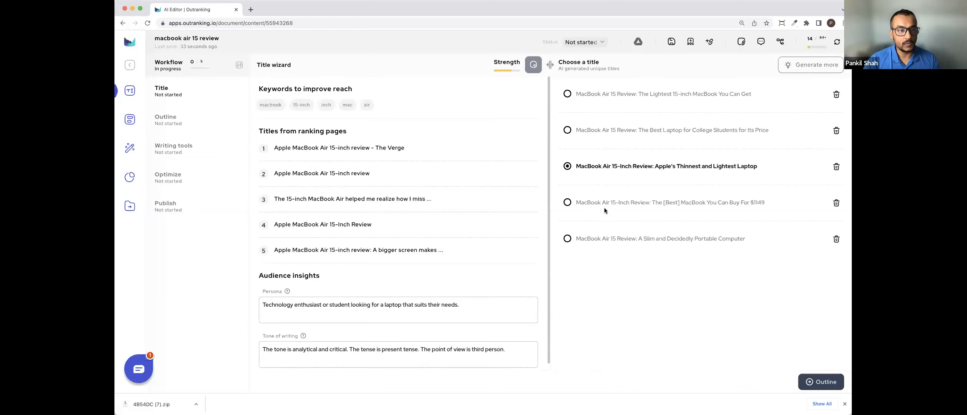
# - Examine the title optimization factors and the suggested tone of writing in the audience insights
pyautogui.click(534, 67)
pyautogui.scroll(-1, 447, 169)
pyautogui.scroll(-2, 446, 176)
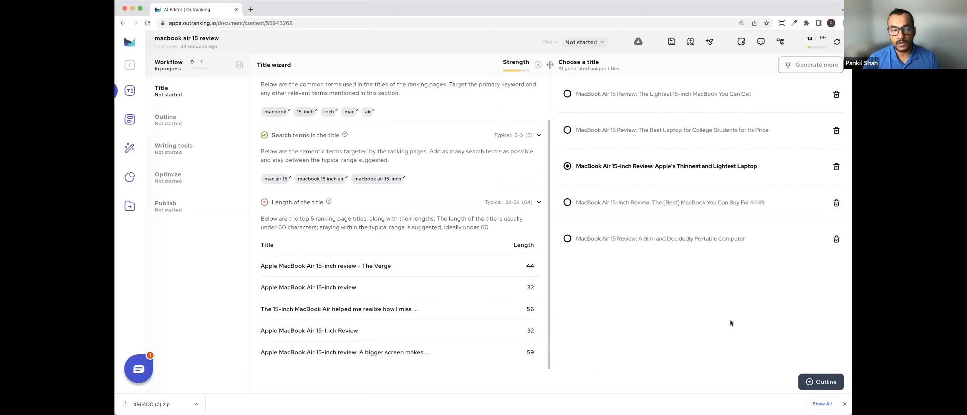
pyautogui.click(538, 66)
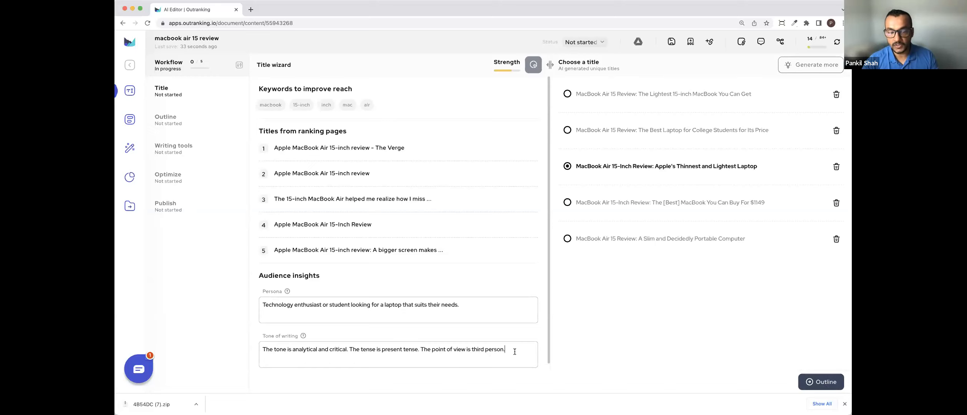
pyautogui.moveTo(515, 352); pyautogui.dragTo(211, 348)
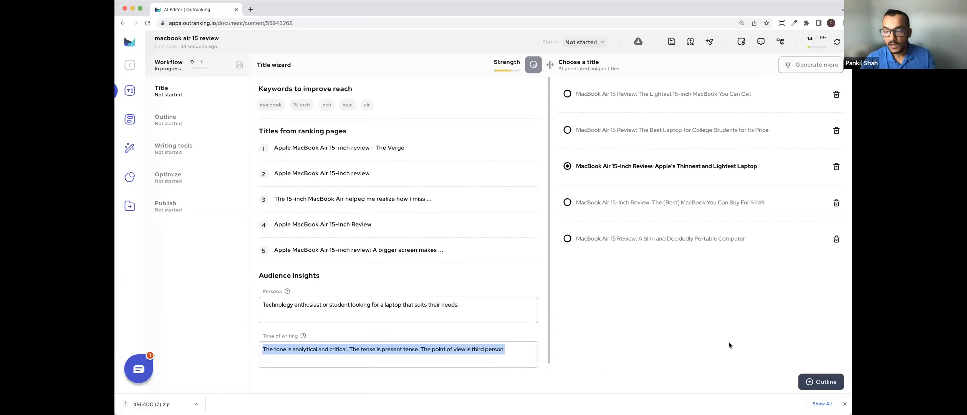
# - Proceed to the outline stage and look over the AI generated outline
pyautogui.click(830, 389)
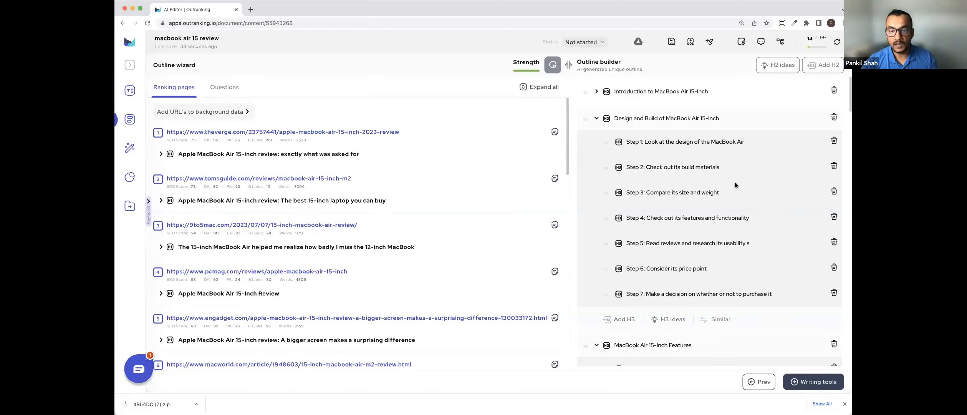
pyautogui.scroll(-1, 723, 175)
pyautogui.scroll(1, 723, 175)
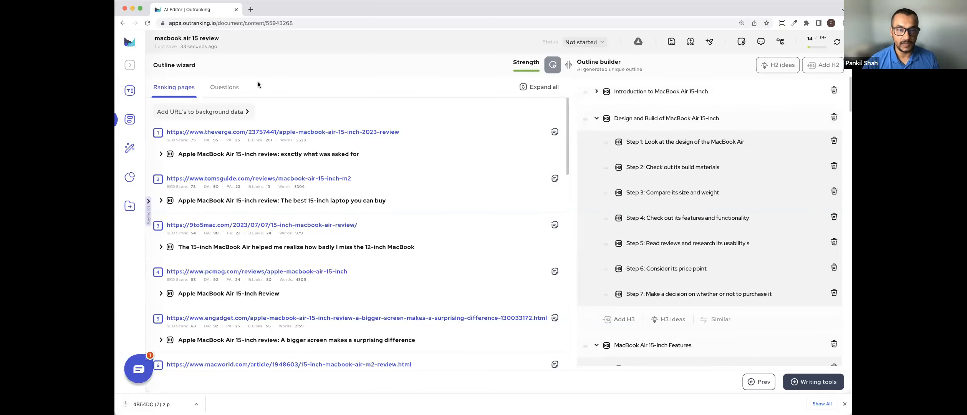
# - Go back to the title stage to recheck the tone of writing, and return to the outline
pyautogui.click(134, 93)
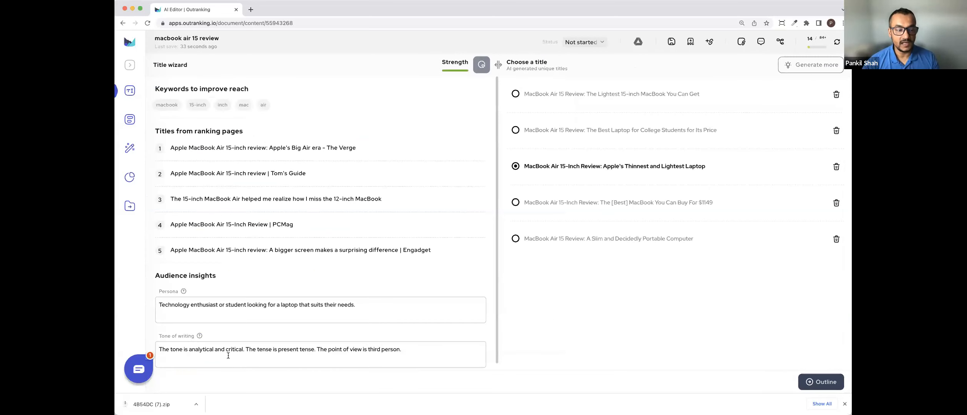
pyautogui.doubleClick(204, 350)
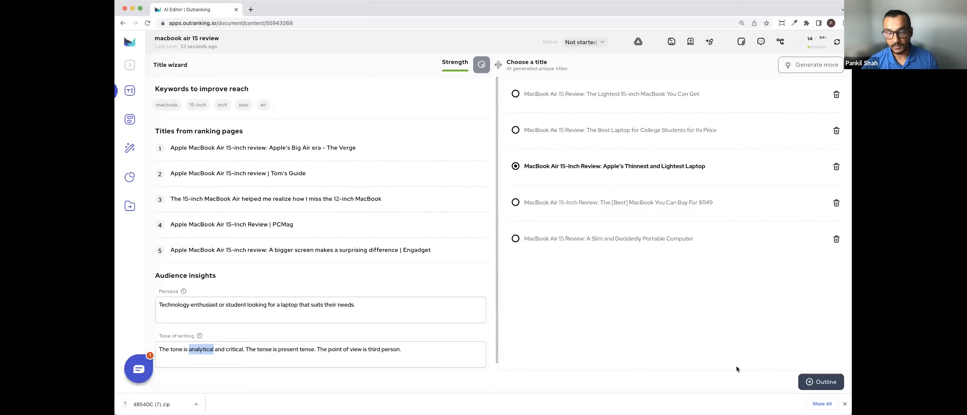
pyautogui.click(826, 381)
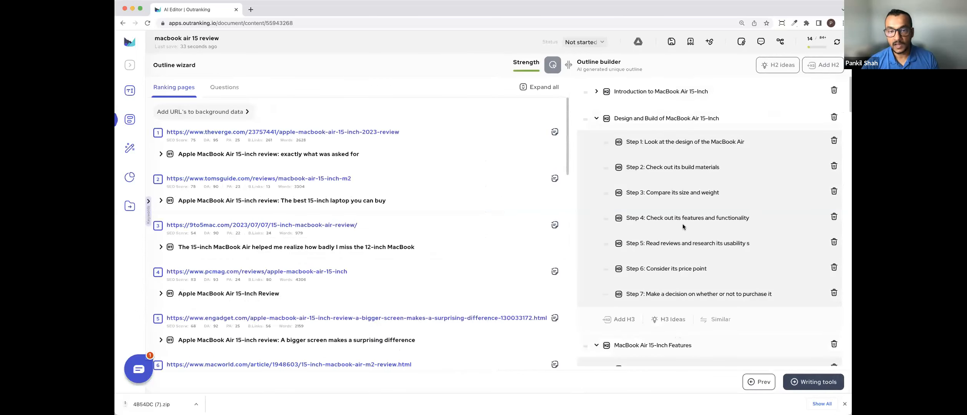
# - Collapse the Design and Build, Features, Performance, Battery Life, Pricing and Pros sections in the outline builder
pyautogui.click(597, 118)
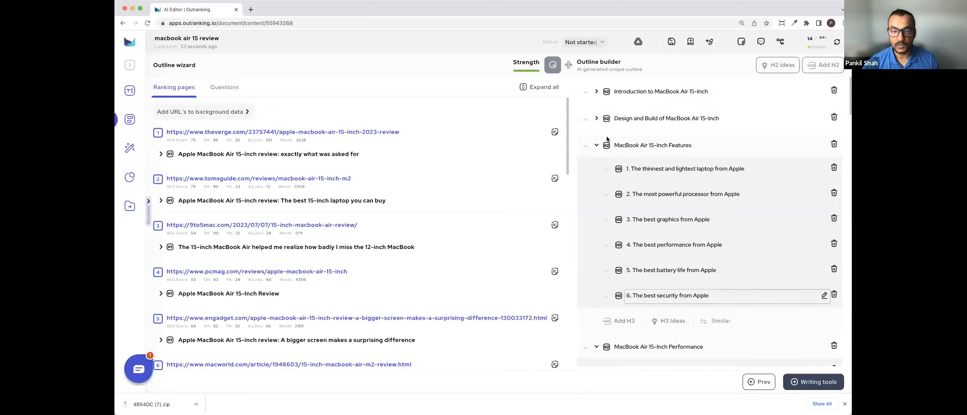
pyautogui.click(598, 145)
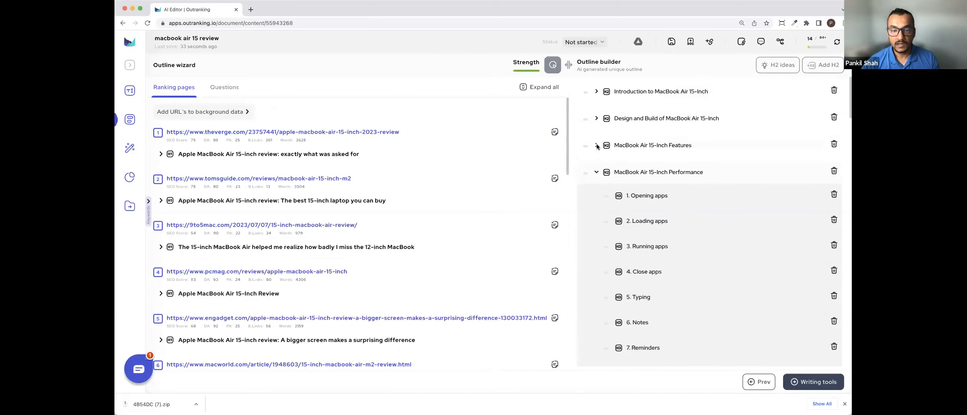
pyautogui.scroll(-5, 708, 176)
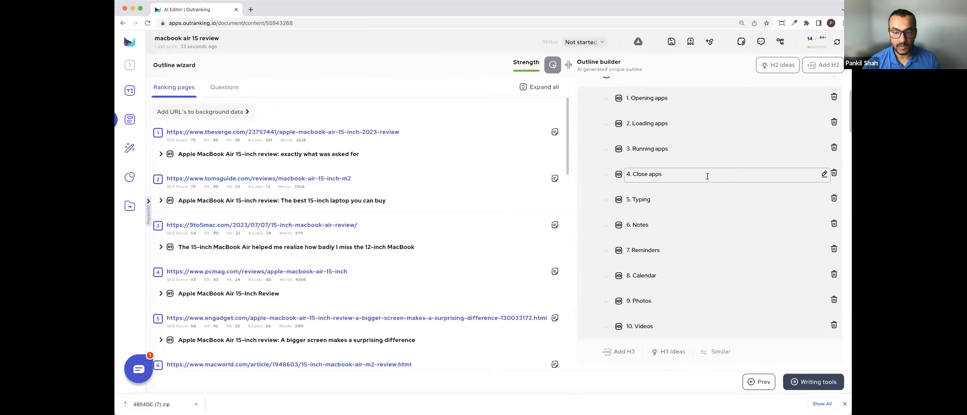
pyautogui.scroll(5, 653, 174)
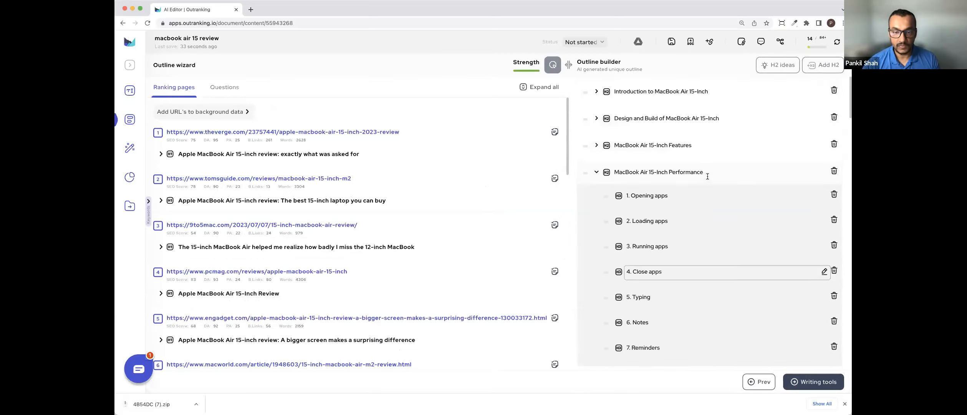
pyautogui.click(596, 174)
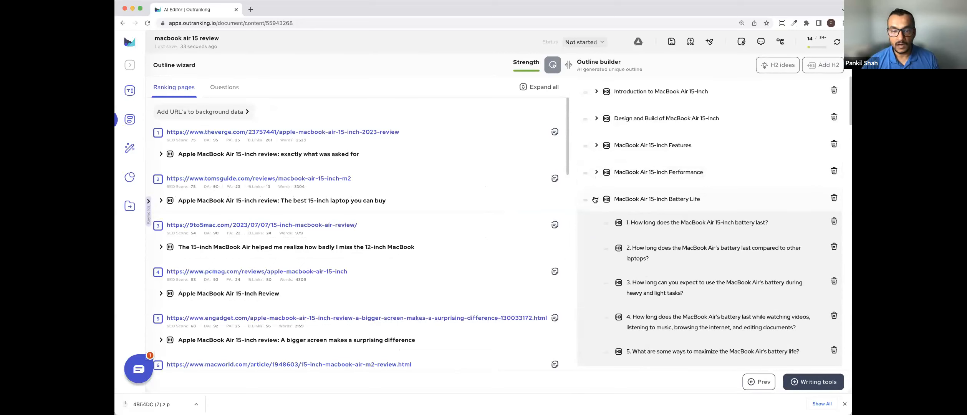
pyautogui.click(595, 199)
pyautogui.click(597, 226)
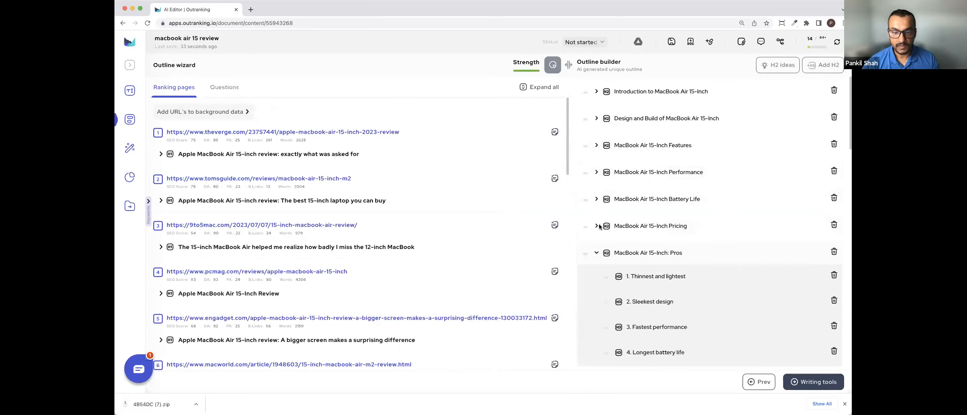
pyautogui.click(596, 253)
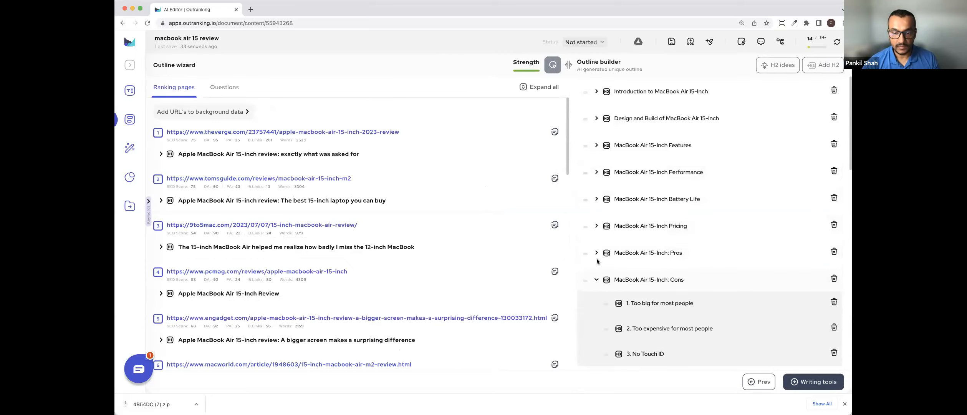
# - Look through the subheadings under "MacBook Air 15-Inch: Cons" and collapse that section
pyautogui.click(596, 281)
pyautogui.click(596, 281)
pyautogui.scroll(-6, 648, 298)
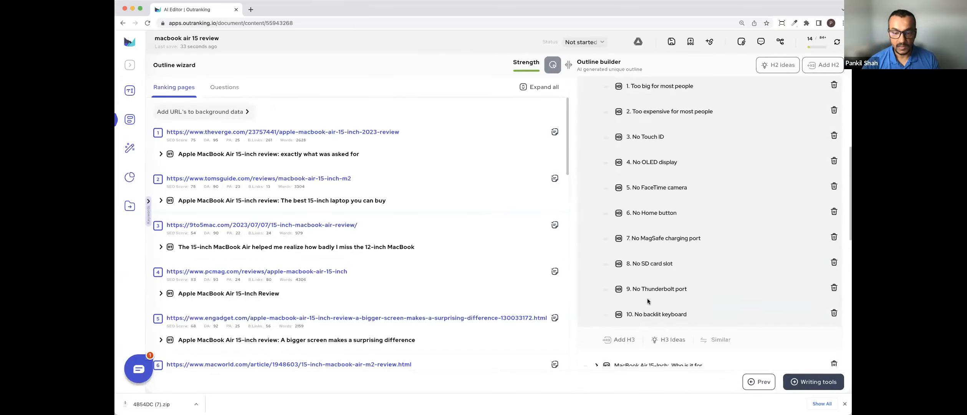
pyautogui.scroll(5, 648, 301)
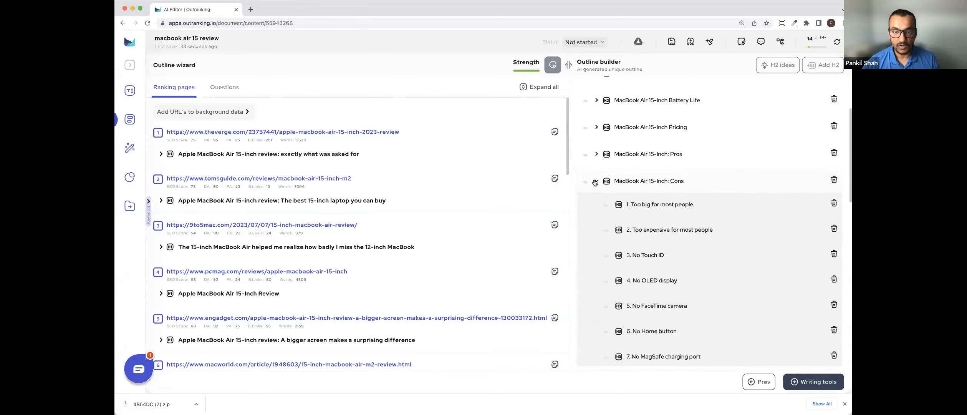
pyautogui.click(595, 181)
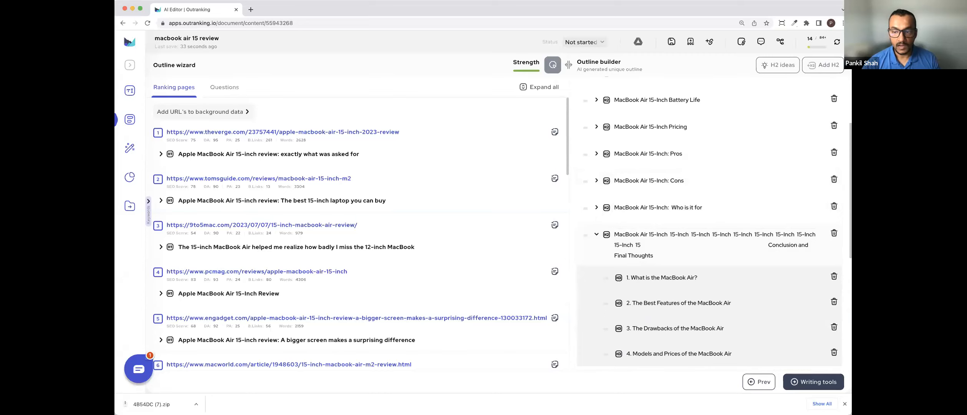
# - Delete the Conclusion and Final Thoughts, Performance, and Battery Life sections from the outline
pyautogui.click(834, 234)
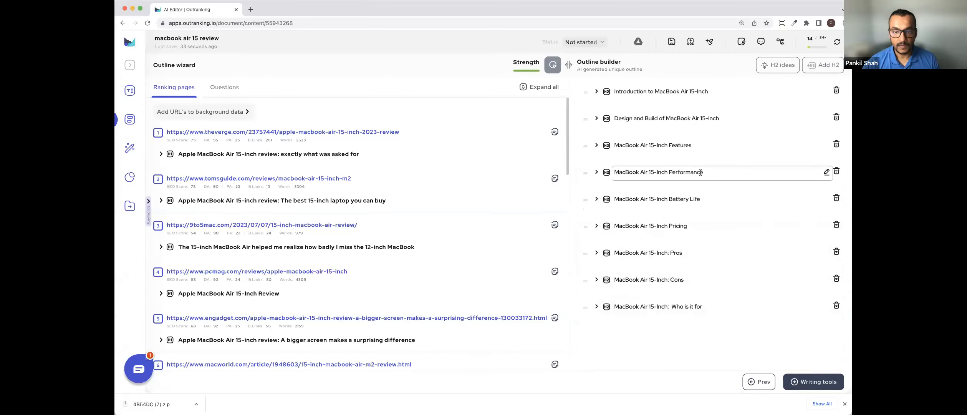
pyautogui.click(837, 172)
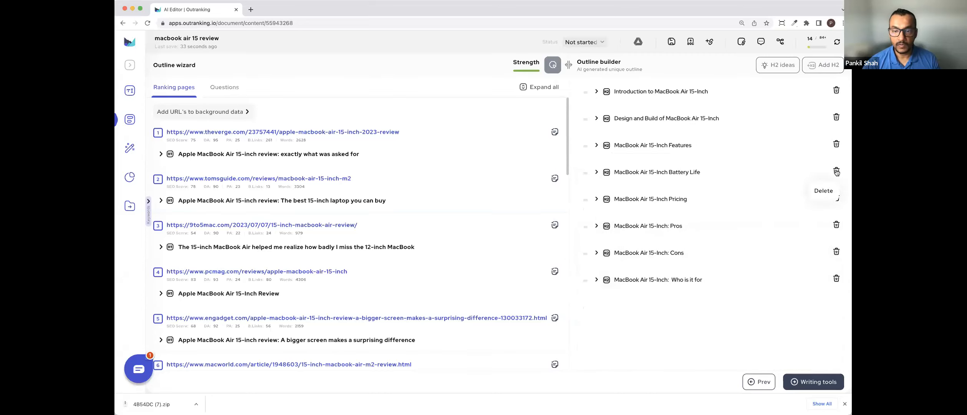
pyautogui.click(837, 172)
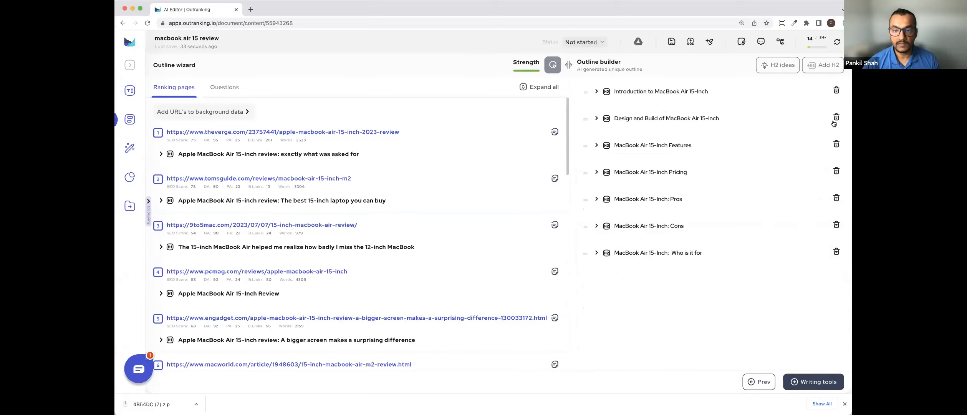
# - Delete the "Design and Build of MacBook Air 15-Inch" section from the outline, and expand the "MacBook Air 15-Inch Features" section
pyautogui.click(837, 119)
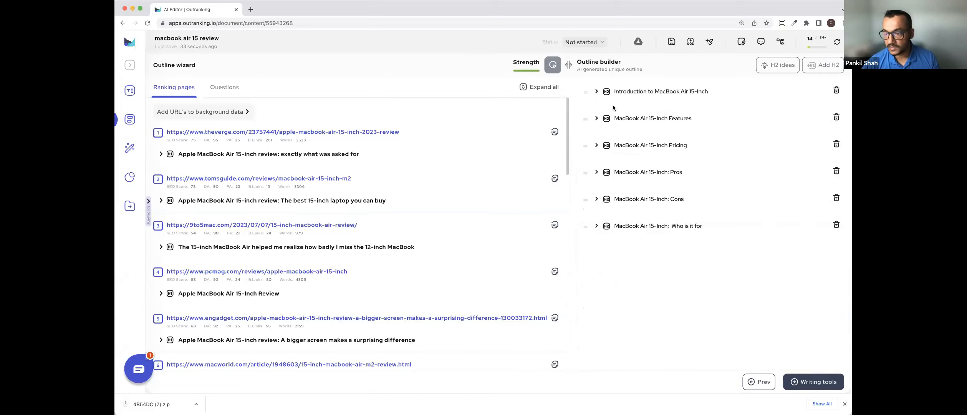
pyautogui.click(597, 118)
pyautogui.click(598, 119)
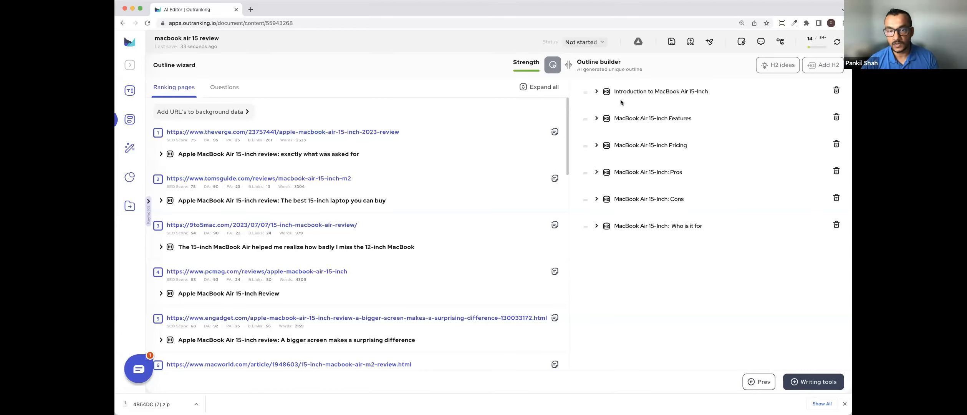
pyautogui.click(597, 119)
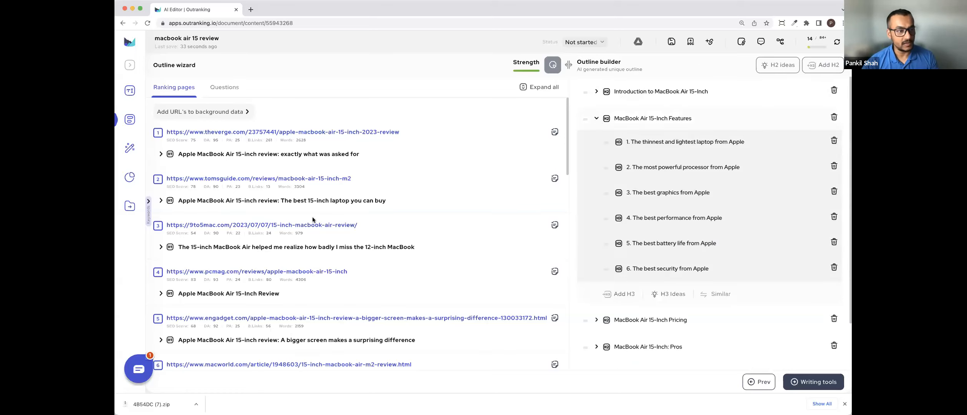
# - Expand all ranking pages' headings and copy The Verge's "MacBook Air 15 benchmarks" into the Features section as a new H3
pyautogui.click(549, 90)
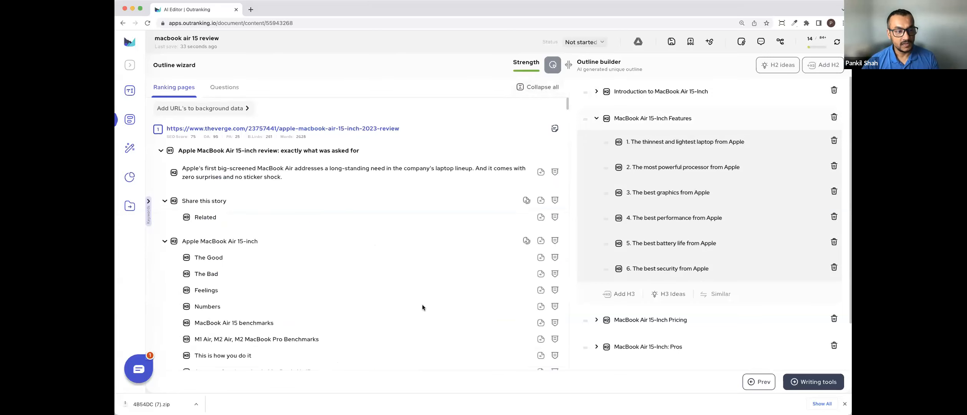
pyautogui.scroll(-2, 423, 305)
pyautogui.scroll(-2, 423, 306)
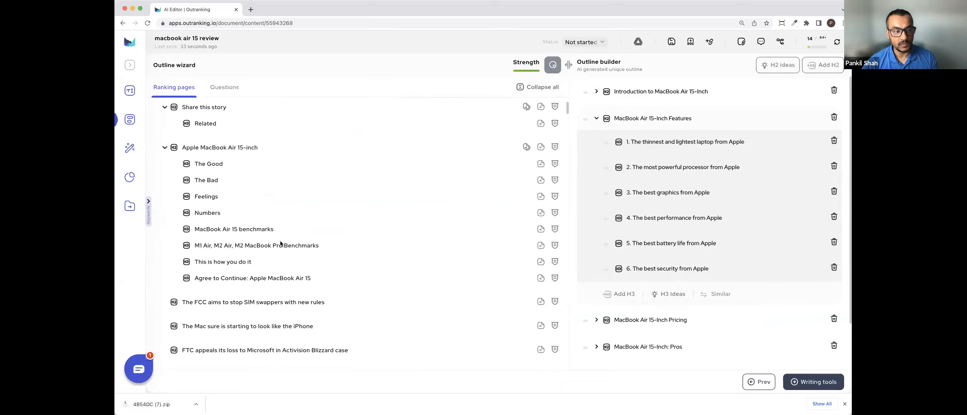
pyautogui.scroll(-1, 258, 206)
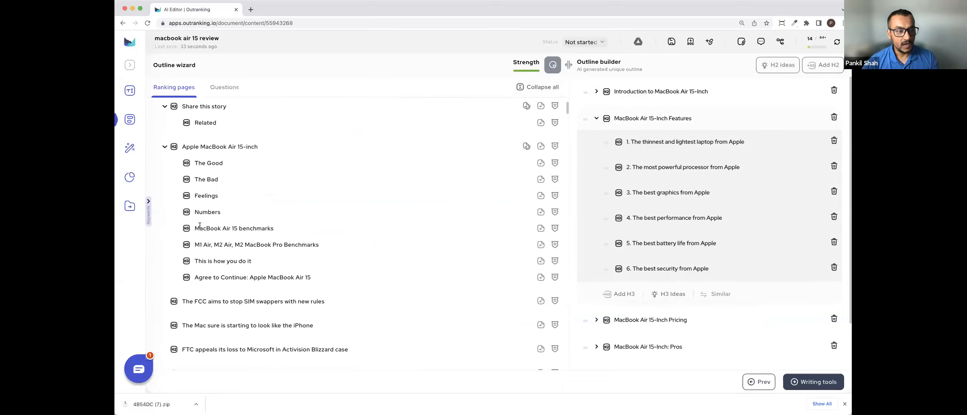
pyautogui.moveTo(195, 229); pyautogui.dragTo(284, 232)
pyautogui.press('super+c')
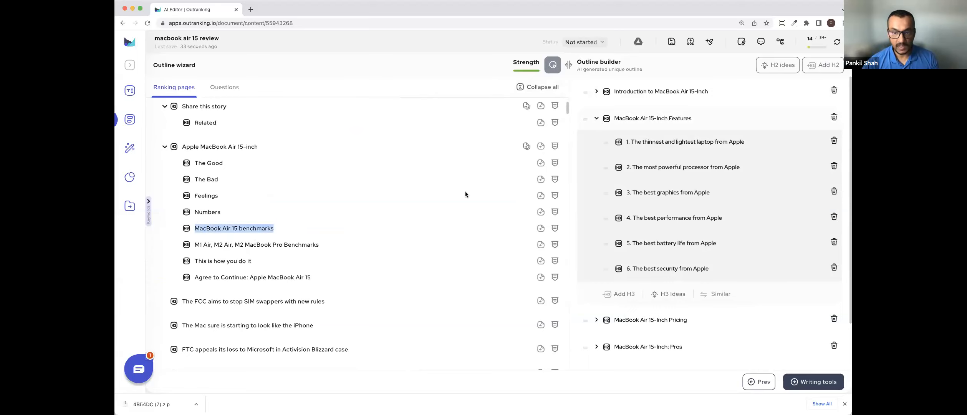
pyautogui.click(614, 296)
pyautogui.press('super+v')
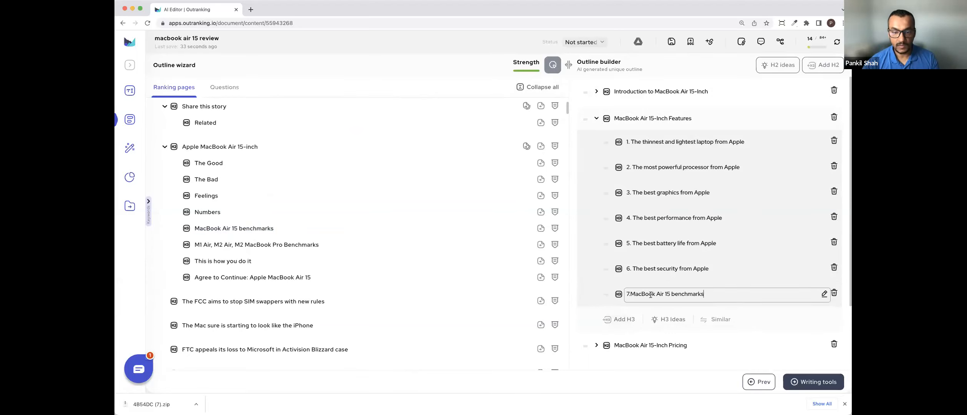
pyautogui.click(633, 294)
pyautogui.click(595, 293)
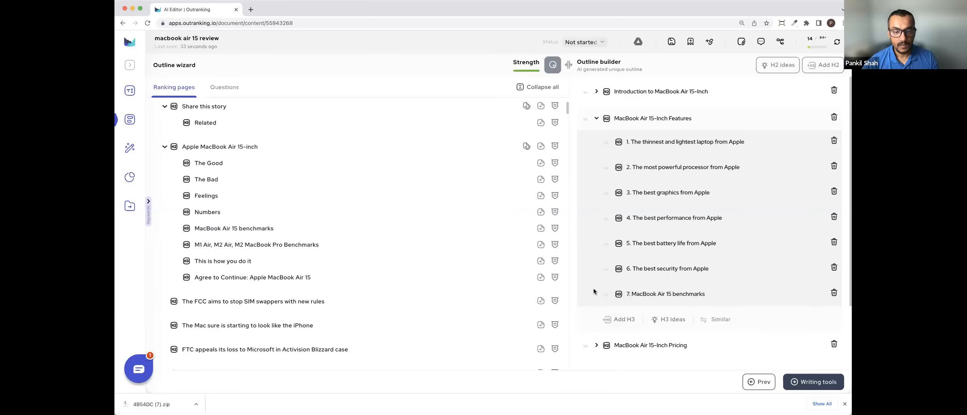
# - Add the Tom's Guide heading "MacBook Air 15-inch M2 review: Ports" as the eighth H3 under the Features section
pyautogui.scroll(-15, 356, 284)
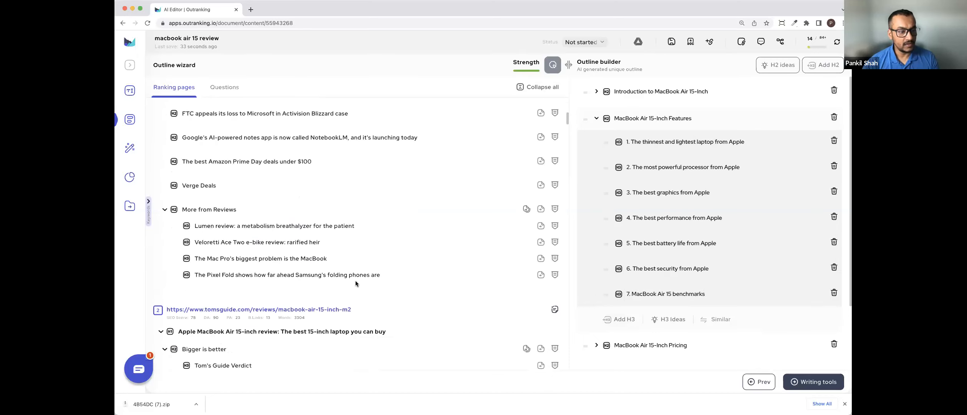
pyautogui.scroll(-5, 355, 284)
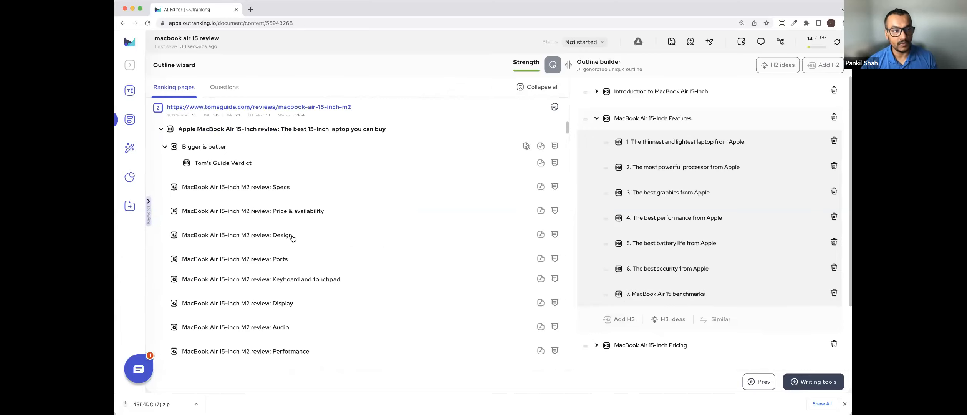
pyautogui.scroll(-1, 293, 239)
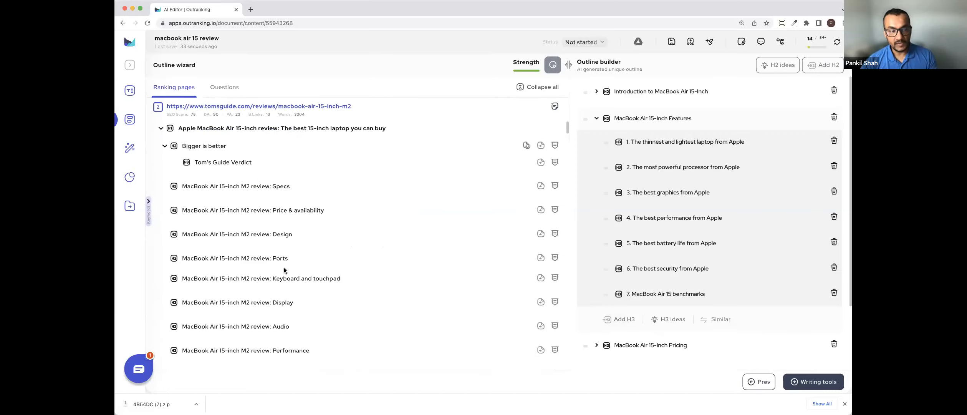
pyautogui.moveTo(266, 259); pyautogui.dragTo(367, 259)
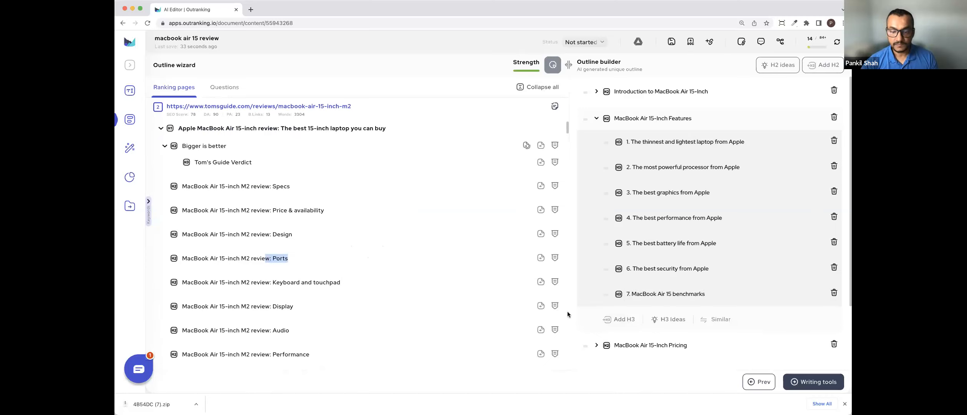
pyautogui.scroll(-3, 626, 358)
pyautogui.moveTo(585, 350); pyautogui.dragTo(598, 215)
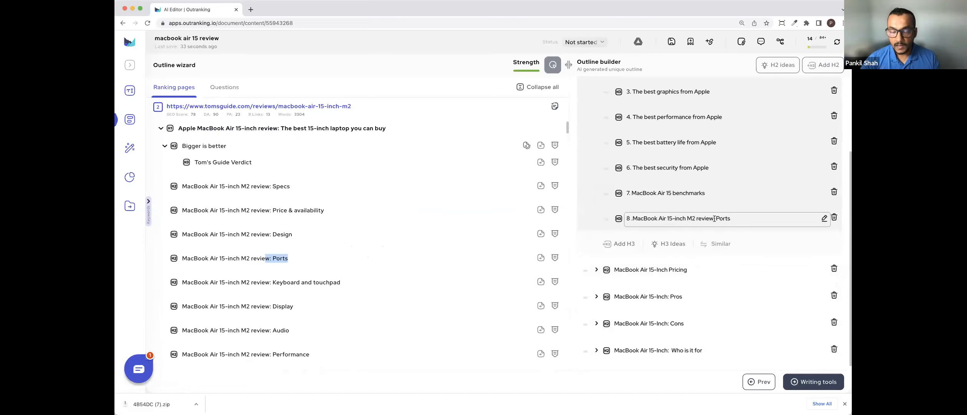
# - Expand the Pros, Cons and "Who is it for" sections of the outline to review their subheadings
pyautogui.click(597, 297)
pyautogui.scroll(-6, 597, 301)
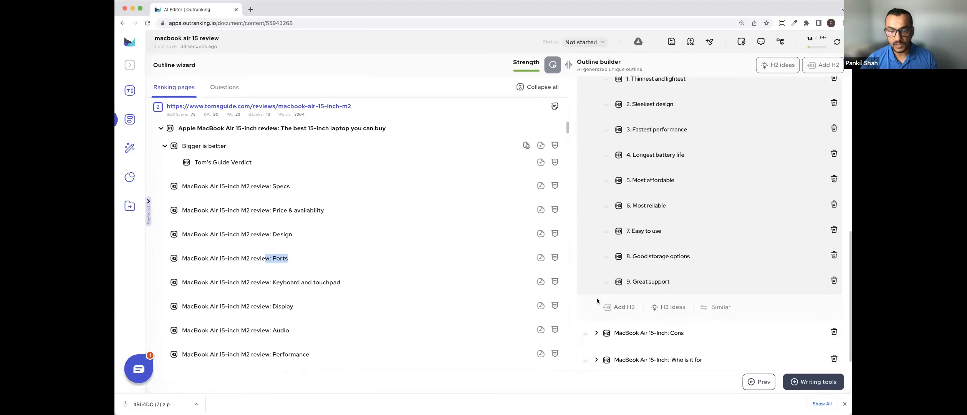
pyautogui.click(600, 334)
pyautogui.scroll(-8, 692, 231)
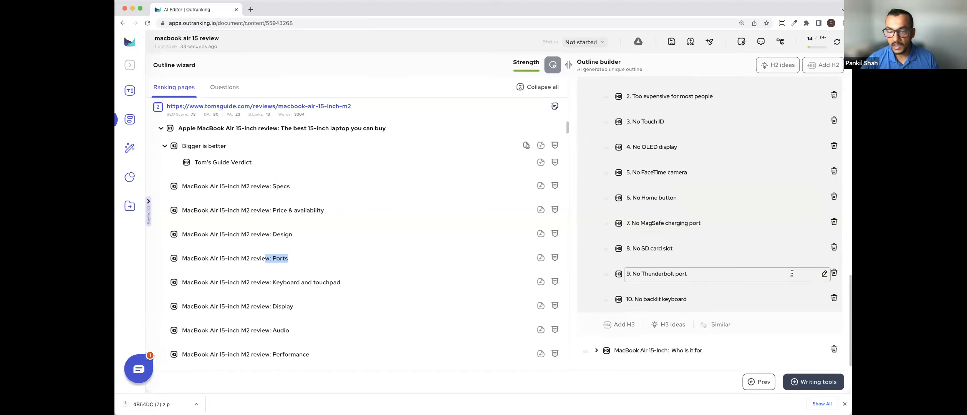
pyautogui.click(596, 350)
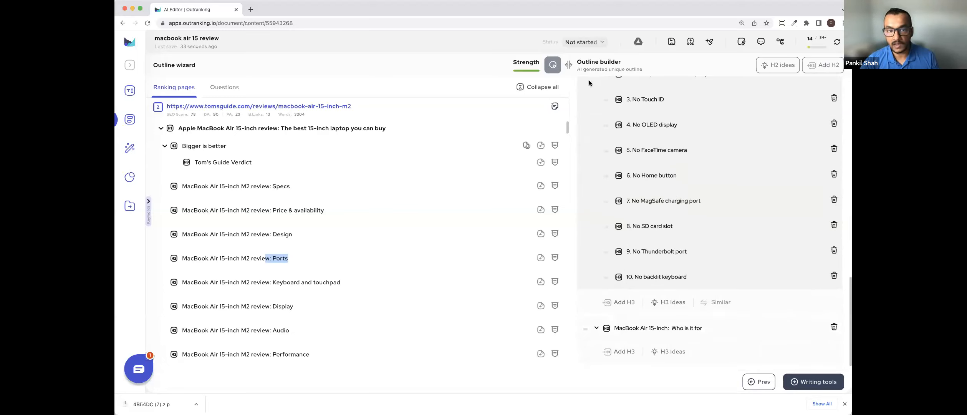
# - Check the outline strength details, examine the search terms in the H tags, and return to the ranking pages
pyautogui.click(552, 69)
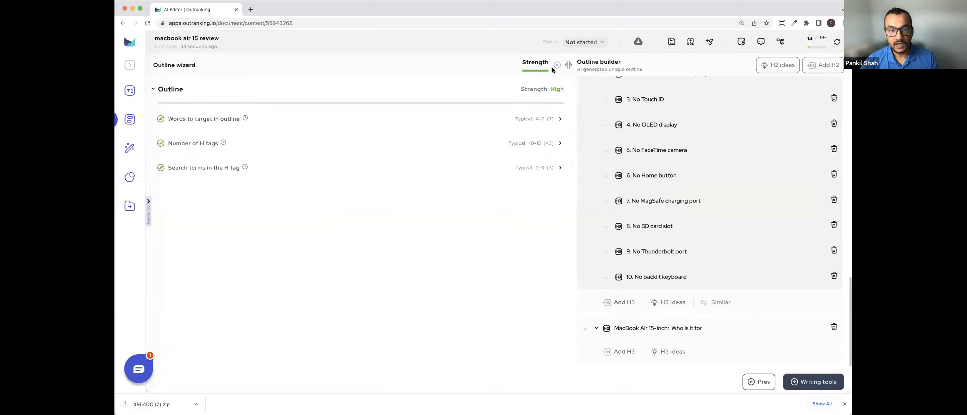
pyautogui.click(383, 165)
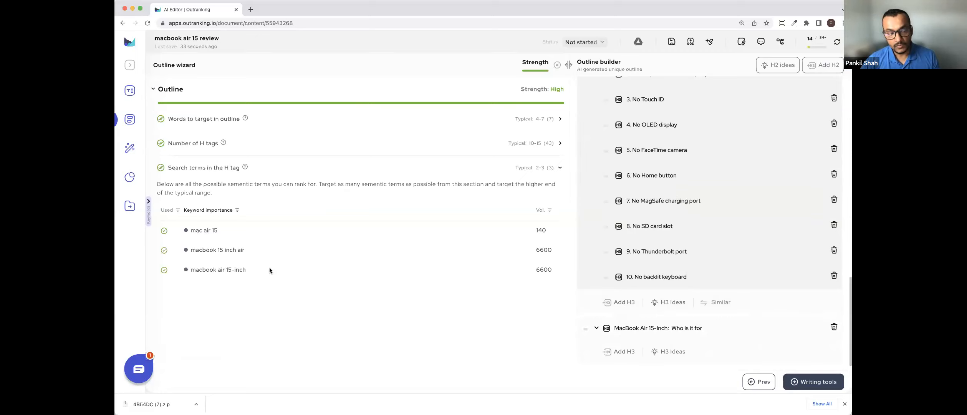
pyautogui.moveTo(269, 267); pyautogui.dragTo(234, 246)
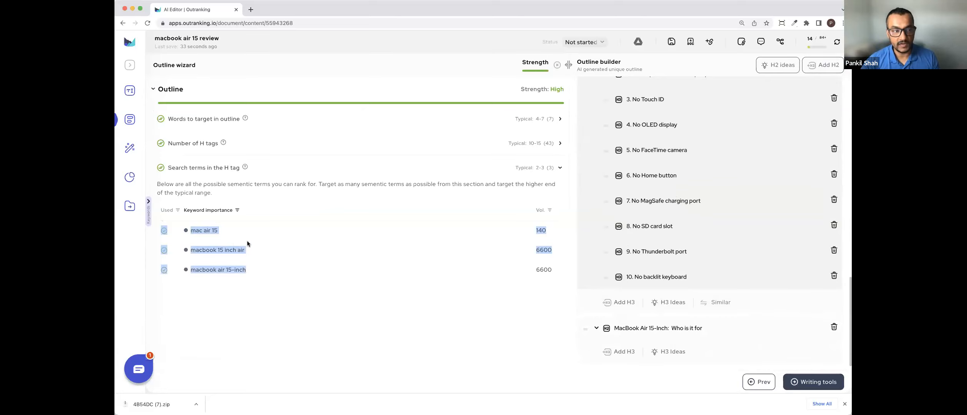
pyautogui.click(251, 271)
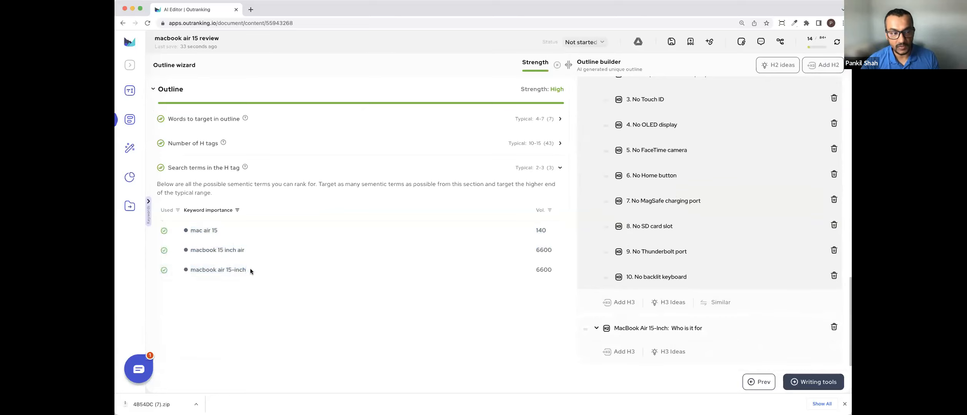
pyautogui.click(560, 168)
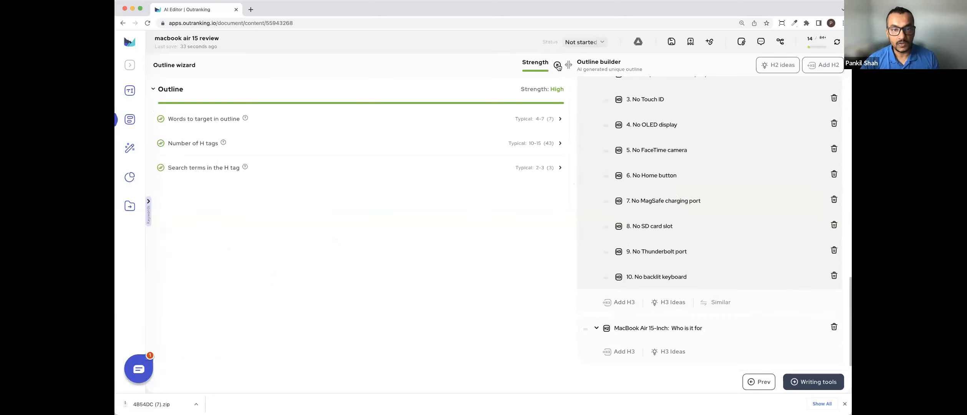
pyautogui.click(558, 65)
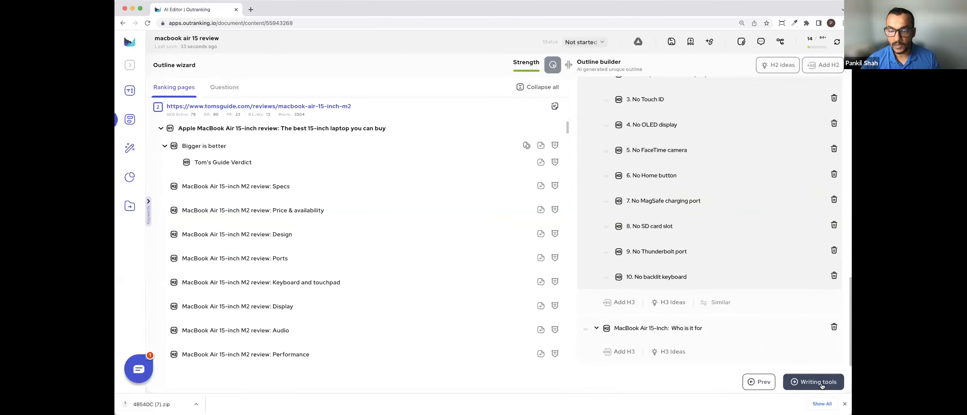
# - Proceed from the outline to the writing tools and show the style guide selection for the first draft
pyautogui.click(821, 384)
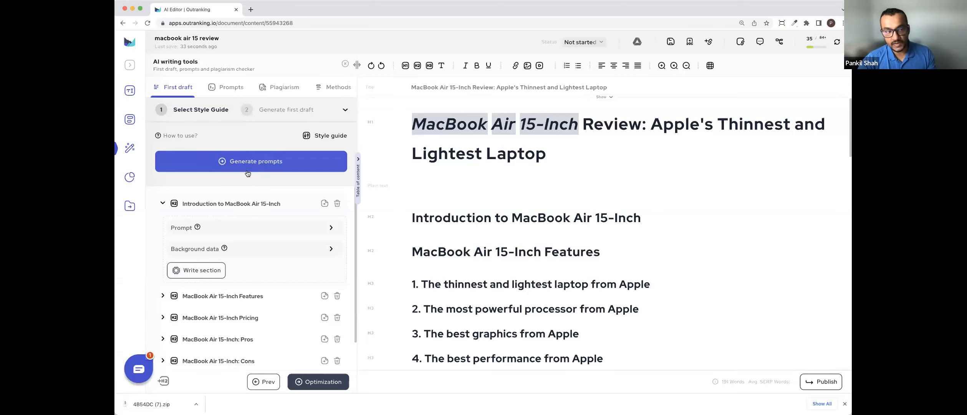
pyautogui.click(325, 136)
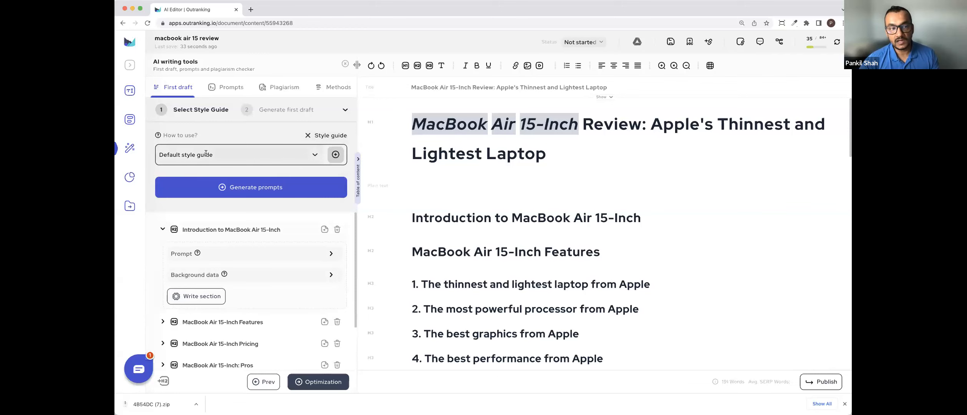
pyautogui.click(335, 155)
pyautogui.click(338, 151)
pyautogui.write('UK')
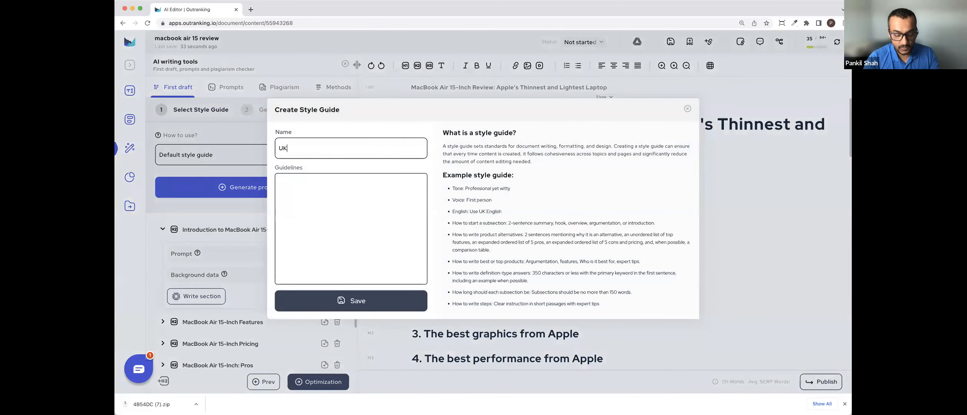
pyautogui.write(' English')
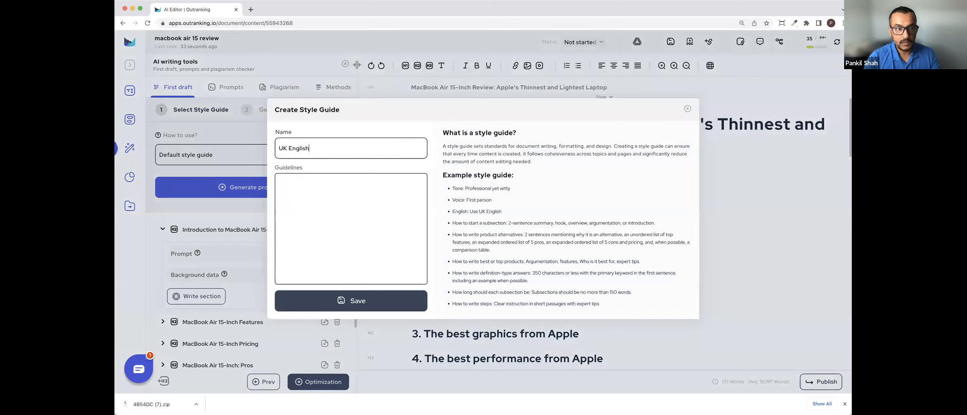
pyautogui.click(372, 196)
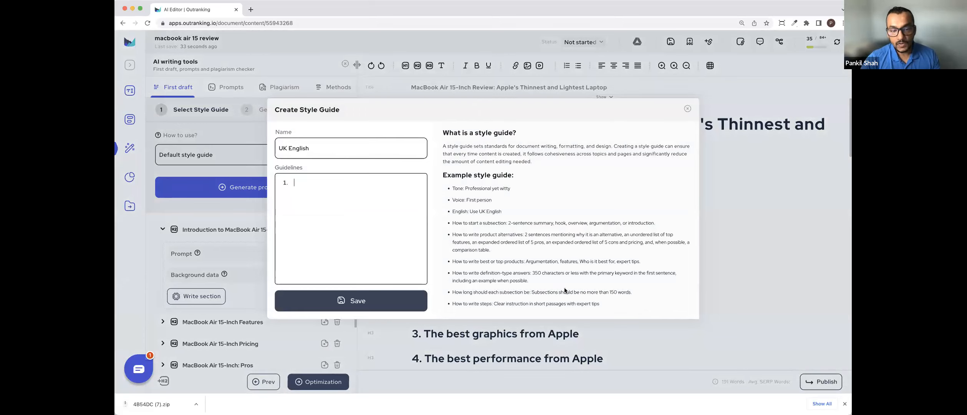
pyautogui.moveTo(452, 189); pyautogui.dragTo(612, 306)
pyautogui.press('super+c')
pyautogui.click(293, 198)
pyautogui.press('super+v')
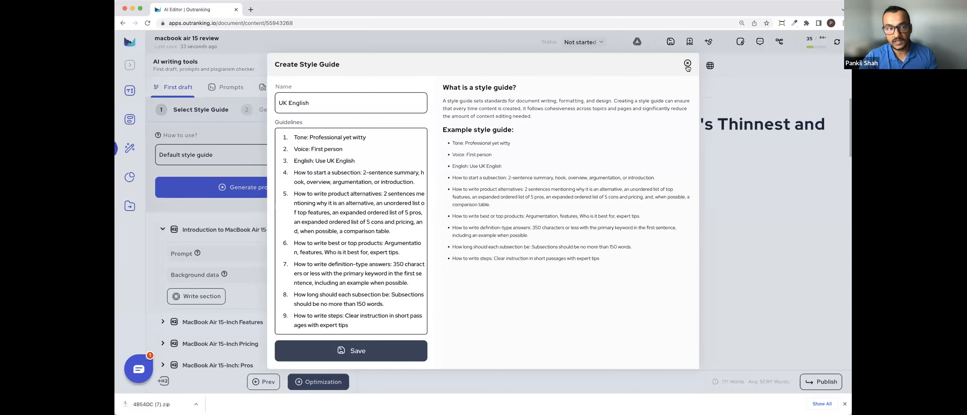
pyautogui.click(687, 64)
# - Reopen the style guide options for the first draft and start a new style guide named "Uk English"
pyautogui.click(322, 137)
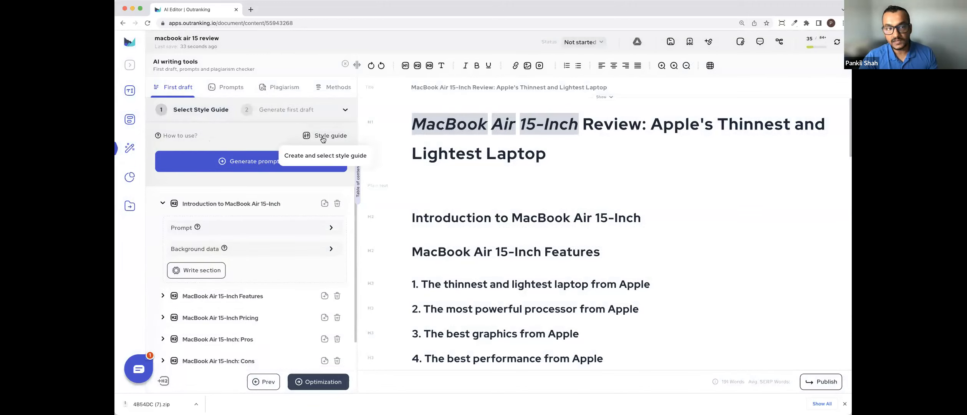
pyautogui.click(325, 140)
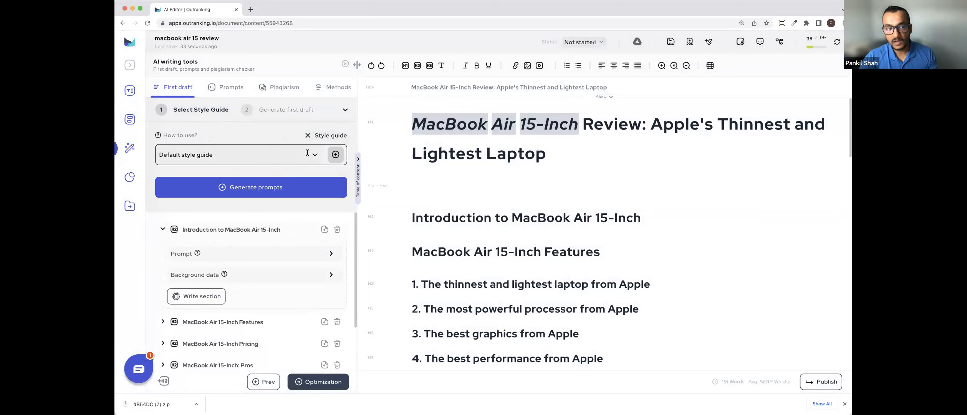
pyautogui.click(337, 155)
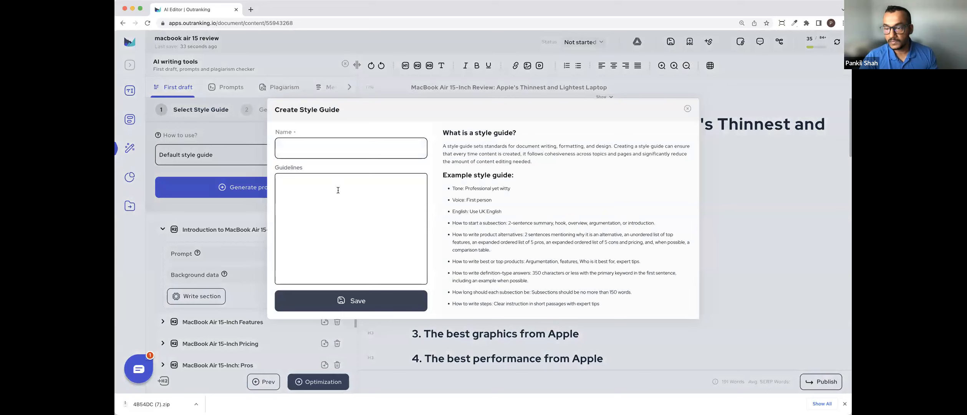
pyautogui.click(334, 148)
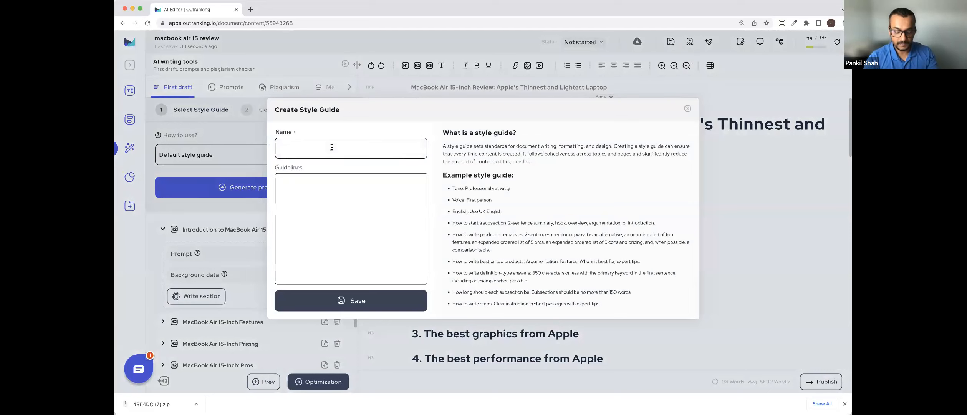
pyautogui.write('Uk English')
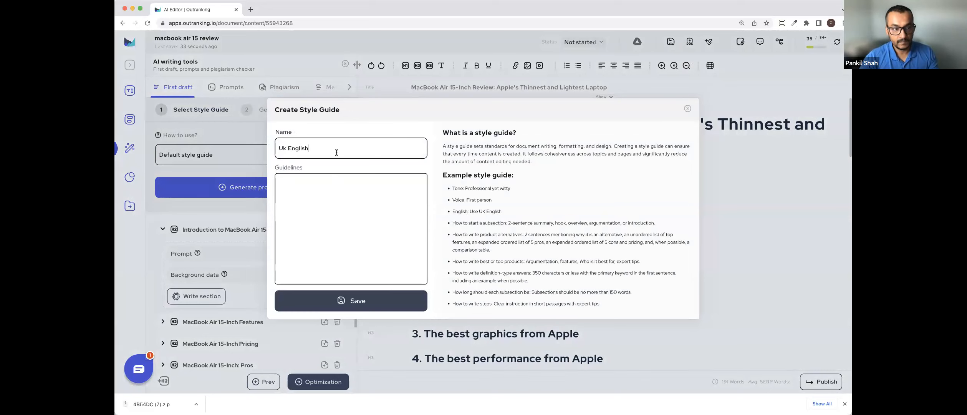
# - Copy the example style guide into the new guide's guidelines and complete the first item as "Tone: Professional yet witty"
pyautogui.click(358, 200)
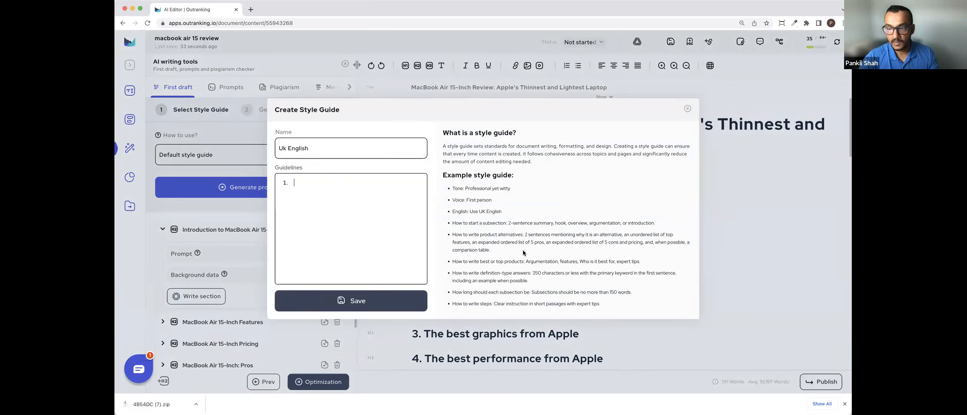
pyautogui.moveTo(454, 188); pyautogui.dragTo(668, 315)
pyautogui.press('super+c')
pyautogui.click(413, 265)
pyautogui.press('super+v')
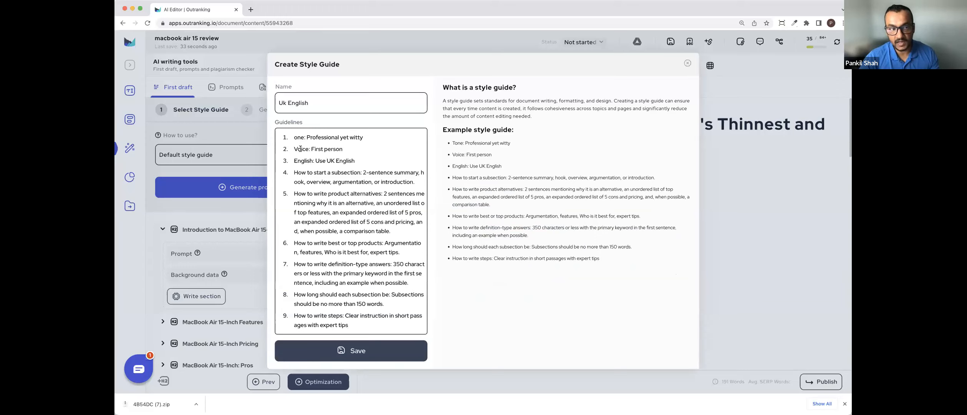
pyautogui.write('T')
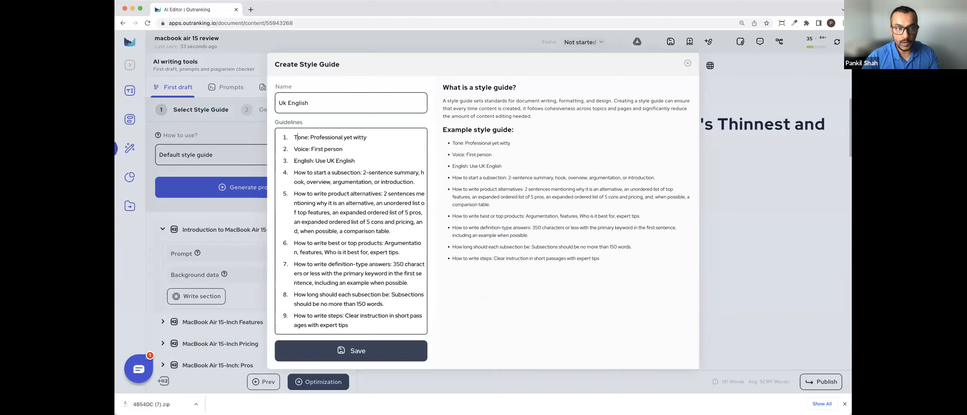
# - Review the guidelines on English, product alternatives and best products, and discard the new style guide without saving
pyautogui.doubleClick(298, 162)
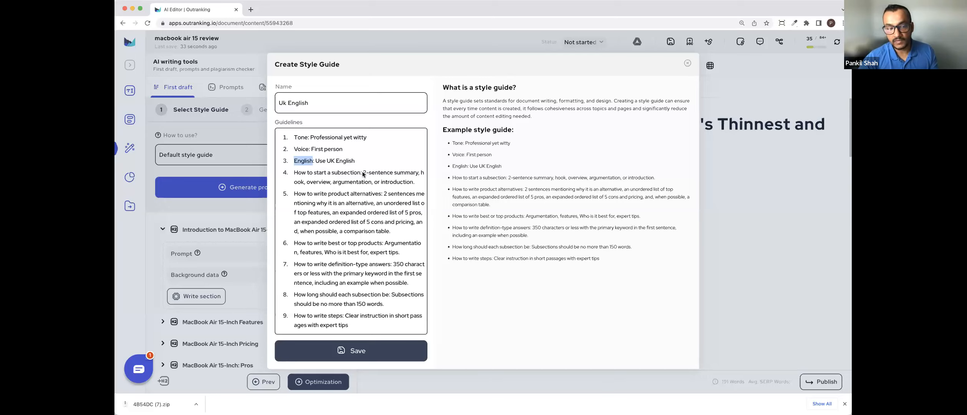
pyautogui.click(376, 274)
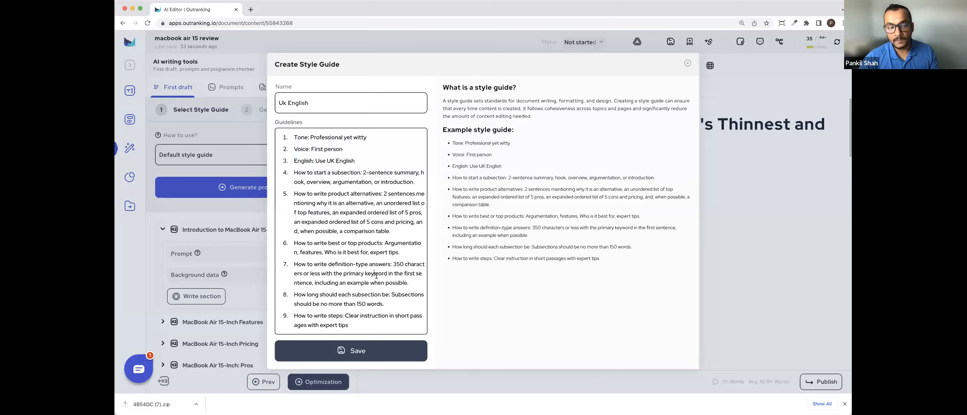
pyautogui.moveTo(294, 242); pyautogui.dragTo(353, 243)
pyautogui.click(357, 283)
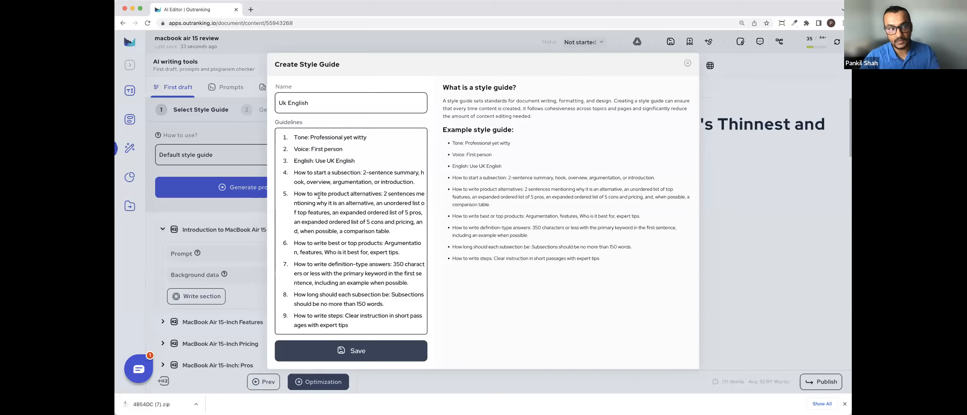
pyautogui.click(345, 193)
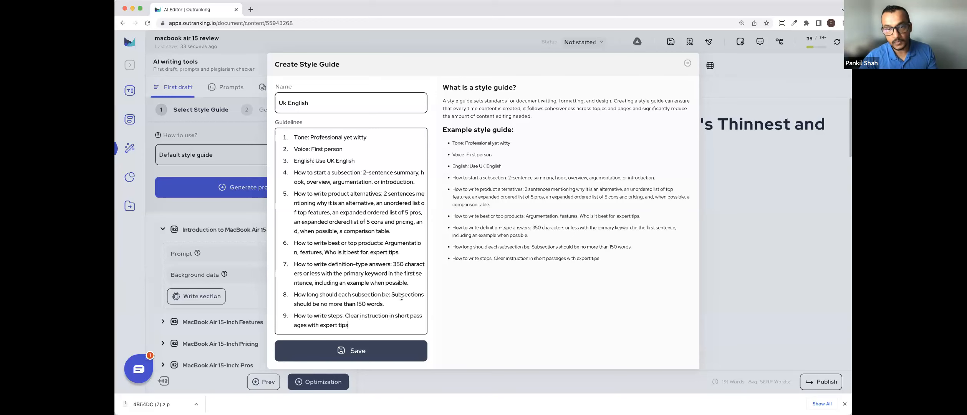
pyautogui.click(688, 64)
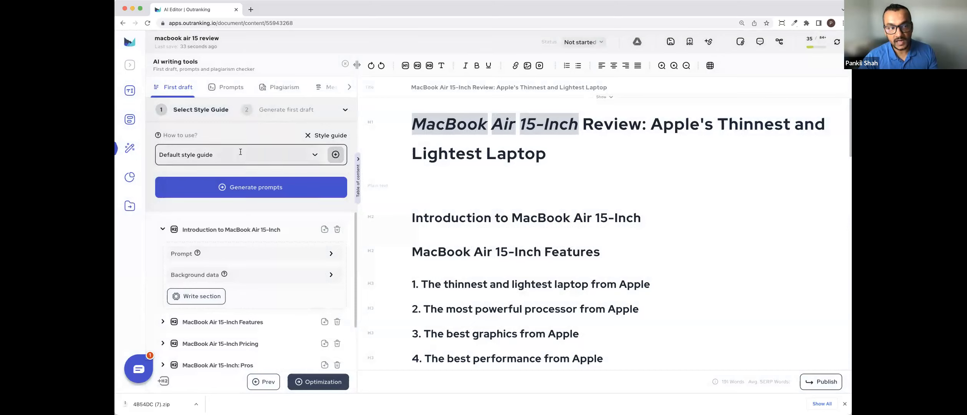
# - Collapse the style guide options and generate the AI prompts for the article's outline sections
pyautogui.click(326, 137)
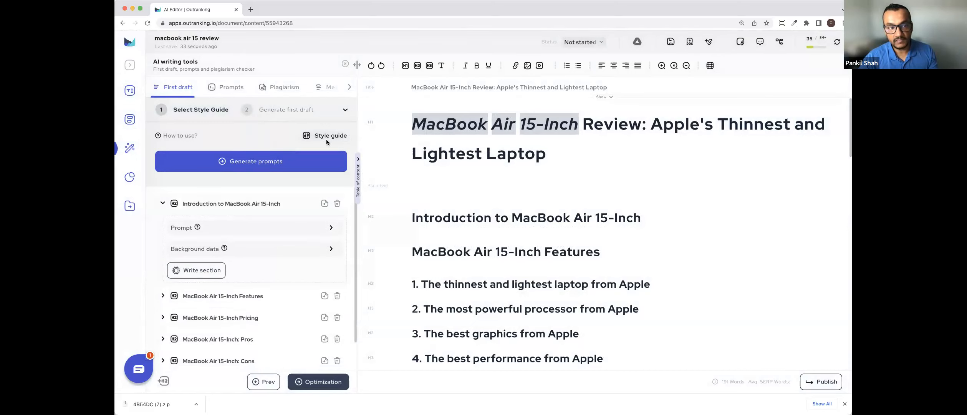
pyautogui.click(217, 169)
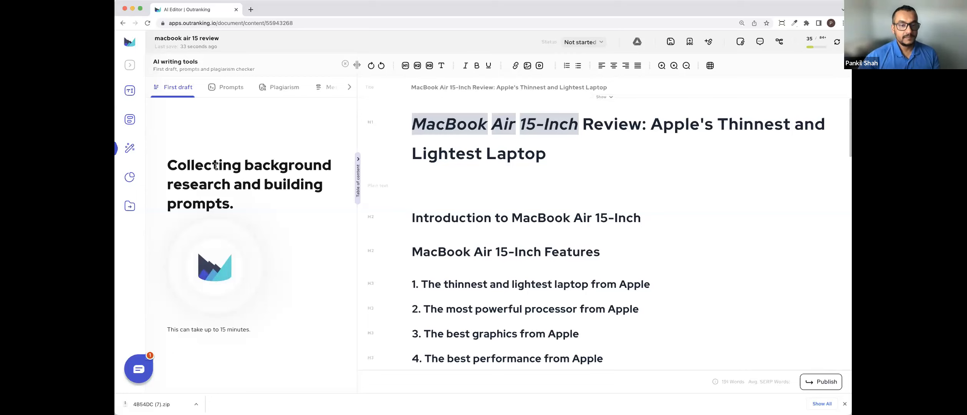
pyautogui.scroll(-15, 529, 268)
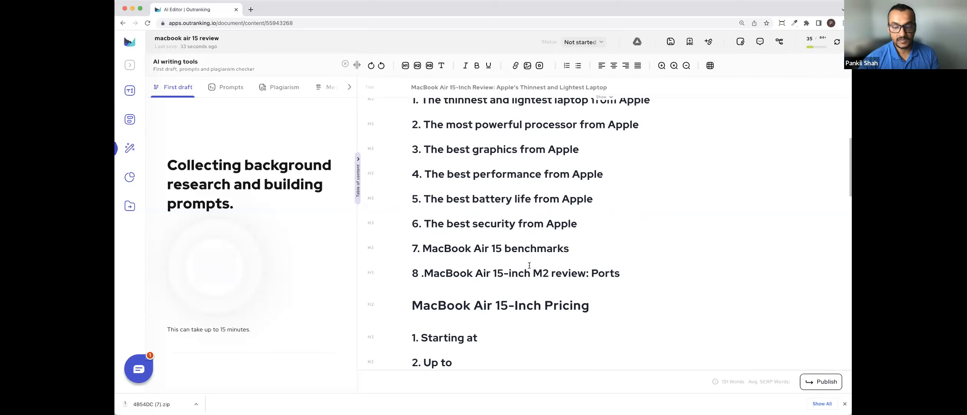
pyautogui.scroll(-8, 530, 266)
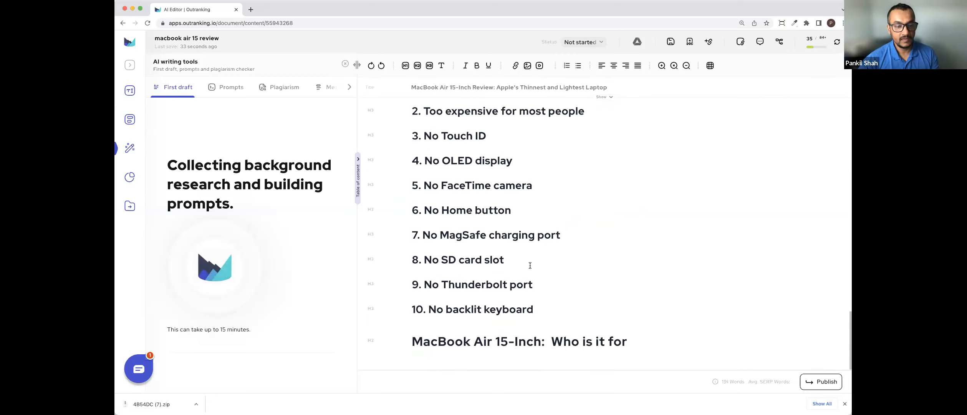
pyautogui.scroll(15, 530, 265)
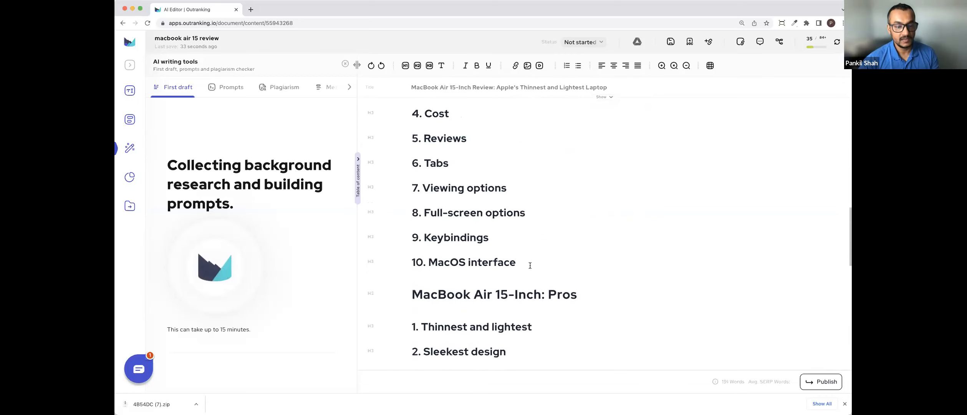
pyautogui.scroll(12, 530, 266)
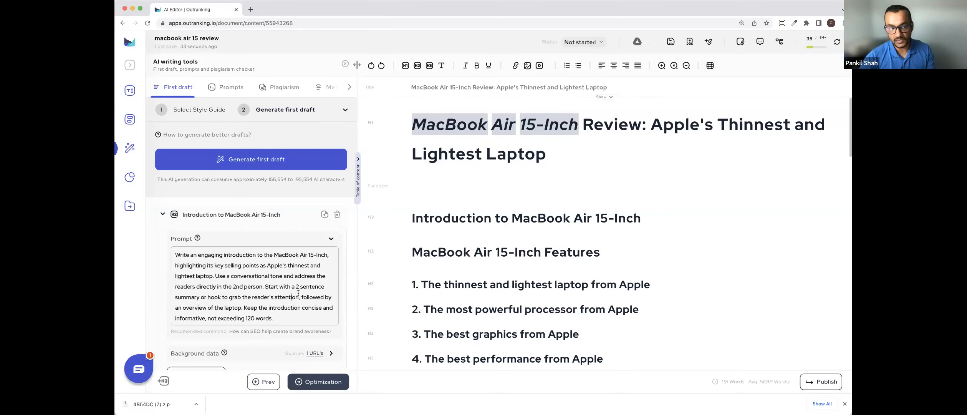
# - Examine the generated prompts for the introduction, Features and Pricing subsections, checking tone, voice, structure and word limits
pyautogui.scroll(-10, 298, 293)
pyautogui.scroll(-5, 294, 295)
pyautogui.scroll(-5, 293, 294)
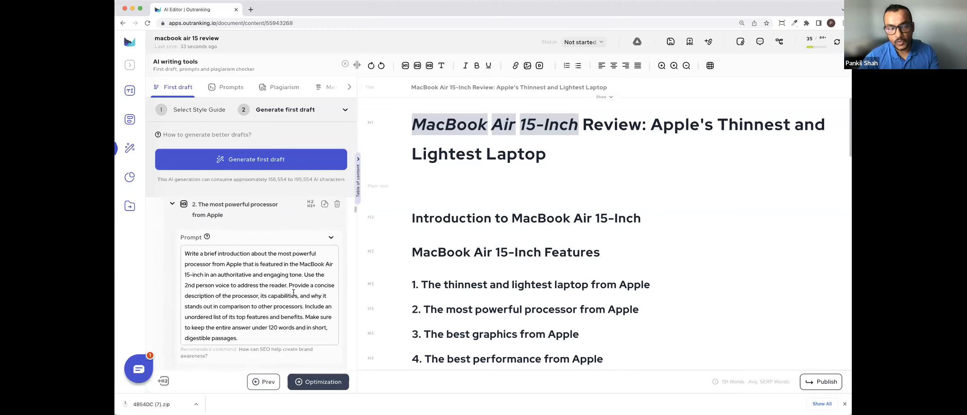
pyautogui.scroll(-6, 293, 293)
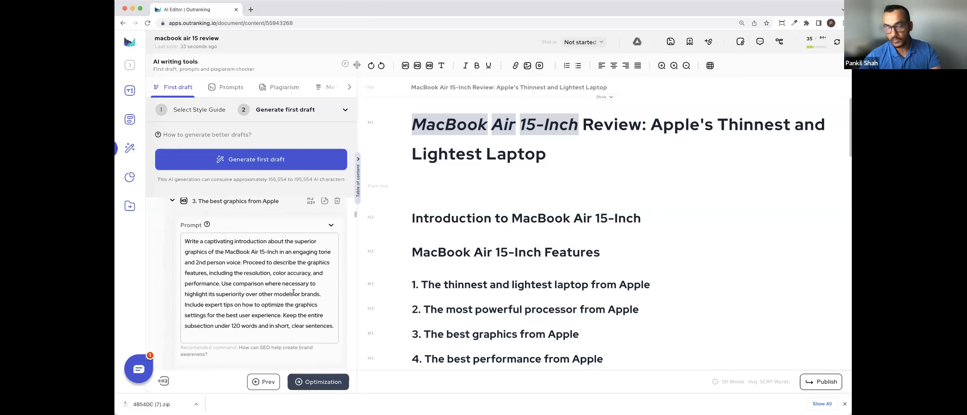
pyautogui.scroll(-2, 293, 292)
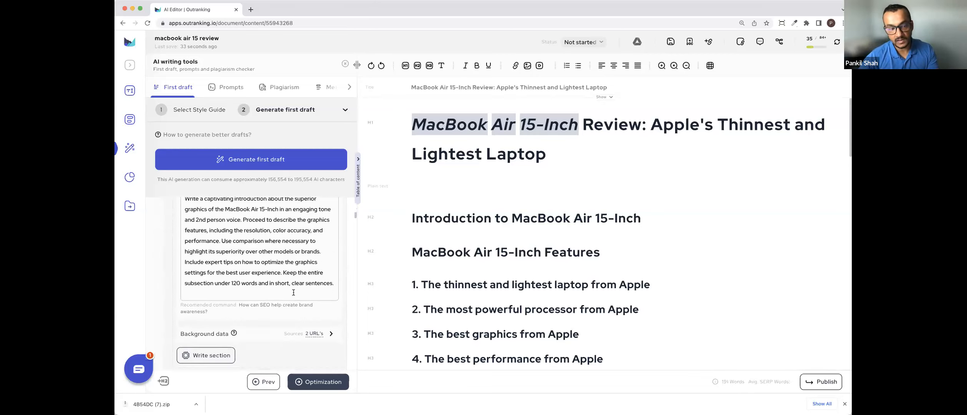
pyautogui.scroll(-10, 293, 292)
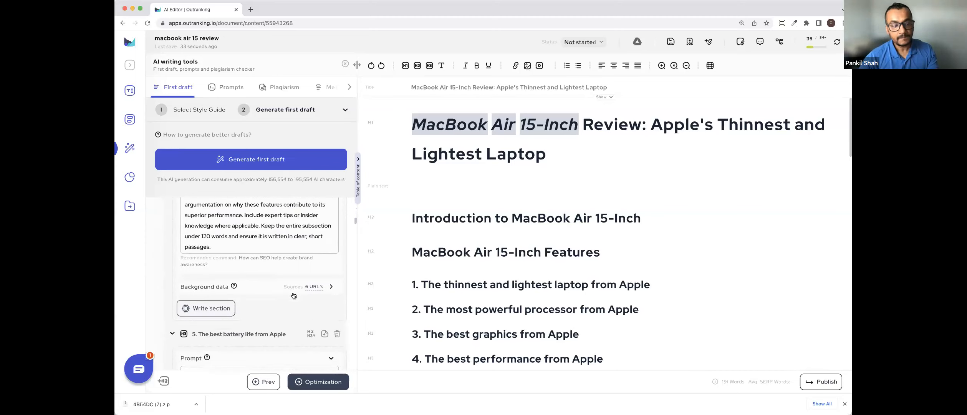
pyautogui.scroll(-10, 293, 295)
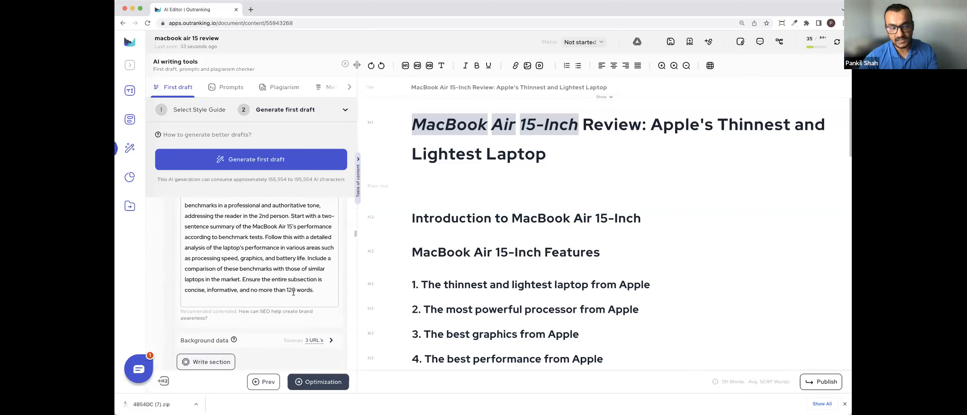
pyautogui.scroll(-10, 293, 292)
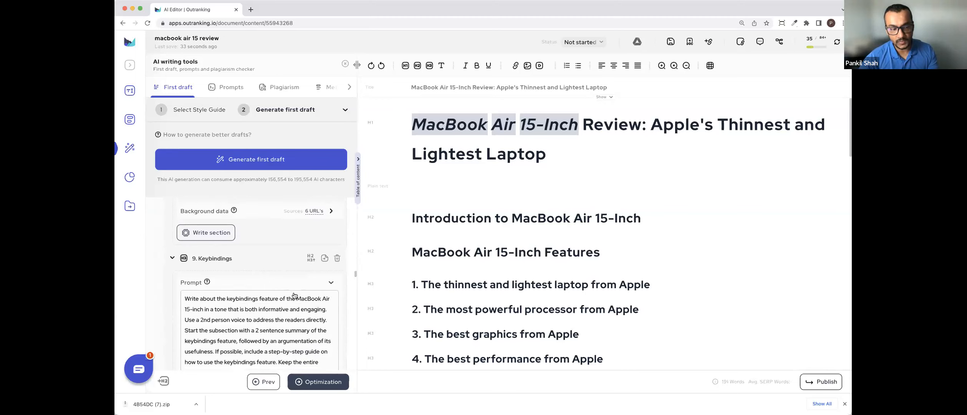
pyautogui.scroll(20, 296, 292)
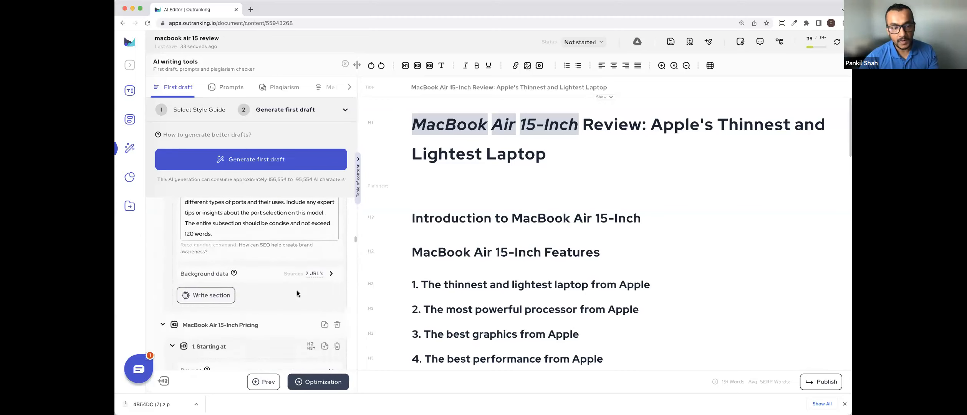
pyautogui.scroll(5, 296, 299)
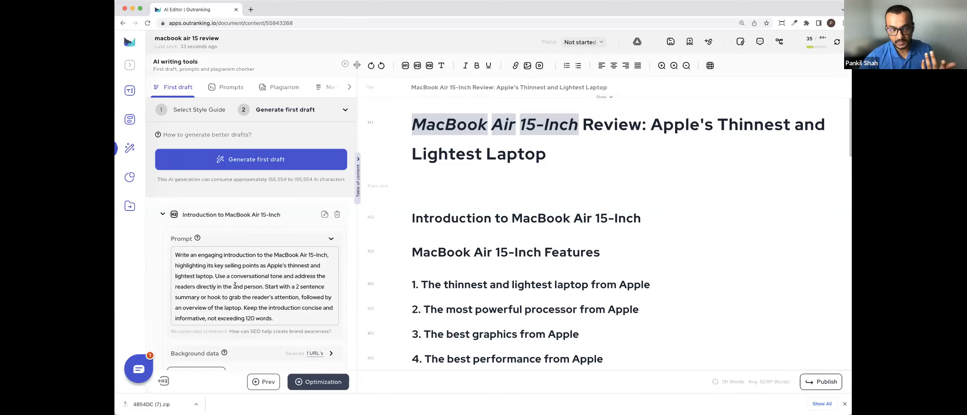
# - Examine the background data collected for the "Introduction to MacBook Air 15-Inch" section and collapse it again
pyautogui.scroll(-3, 249, 290)
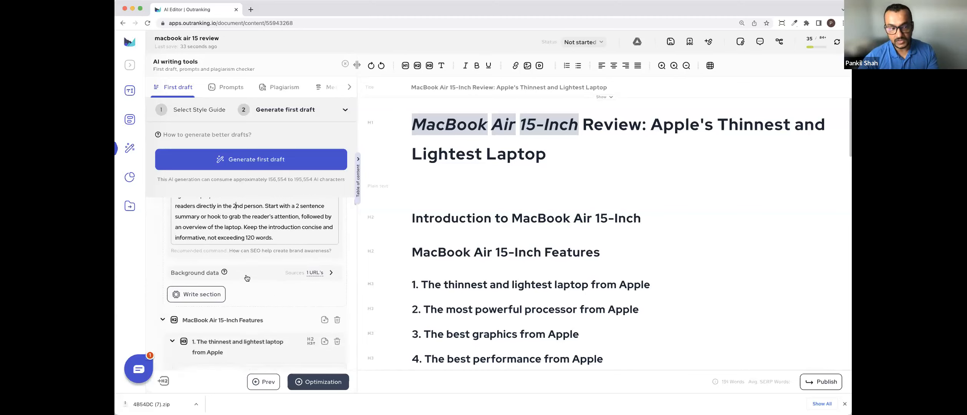
pyautogui.click(247, 277)
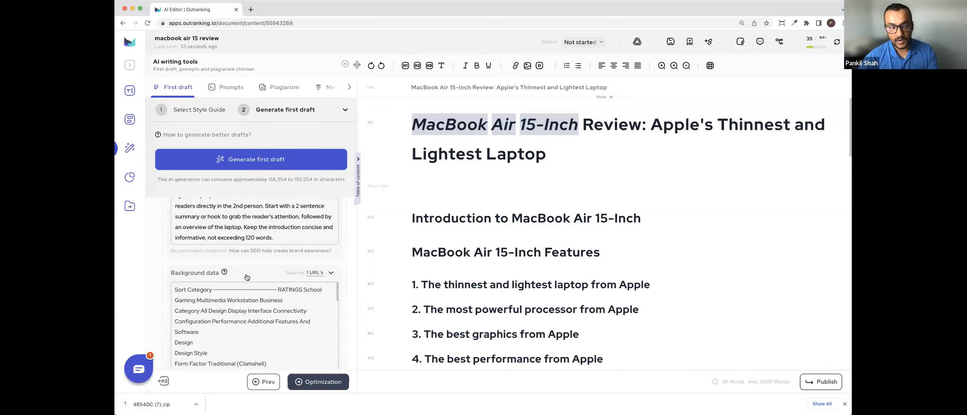
pyautogui.scroll(-10, 255, 318)
pyautogui.scroll(-10, 254, 318)
pyautogui.scroll(20, 280, 322)
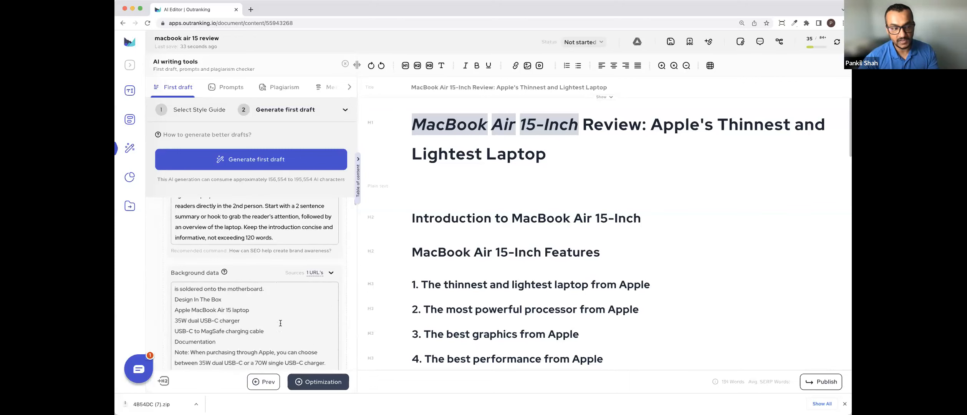
pyautogui.click(262, 274)
# - Examine the background data for "The most powerful processor from Apple" and the estimated AI character usage for generating the first draft
pyautogui.scroll(-5, 264, 273)
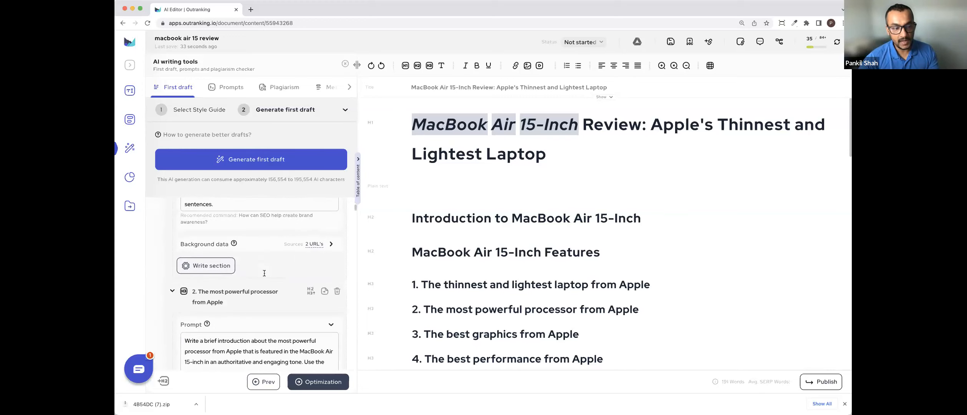
pyautogui.scroll(-5, 286, 257)
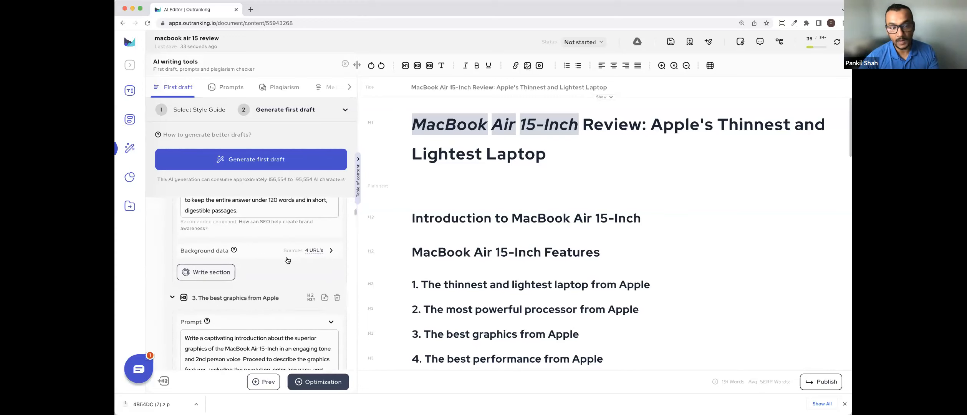
pyautogui.click(254, 252)
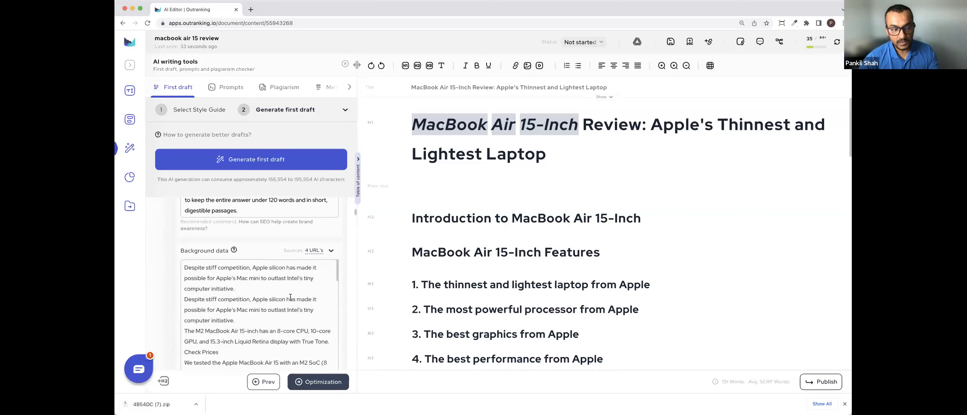
pyautogui.click(255, 308)
pyautogui.scroll(1, 256, 307)
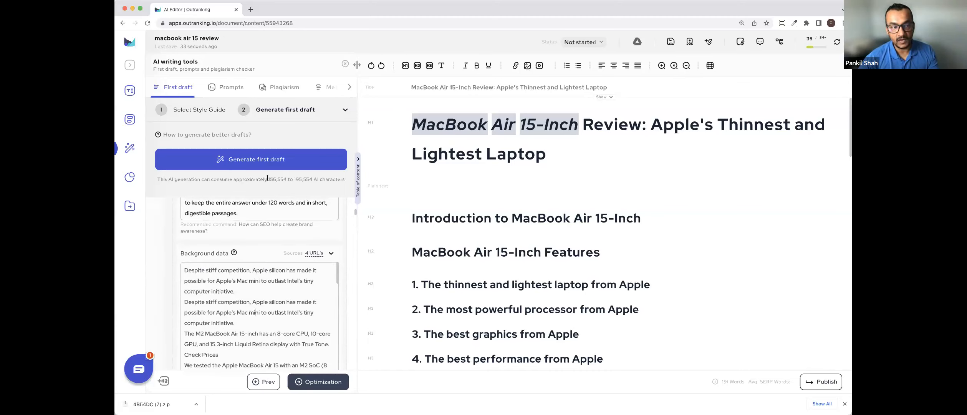
pyautogui.moveTo(268, 179); pyautogui.dragTo(313, 179)
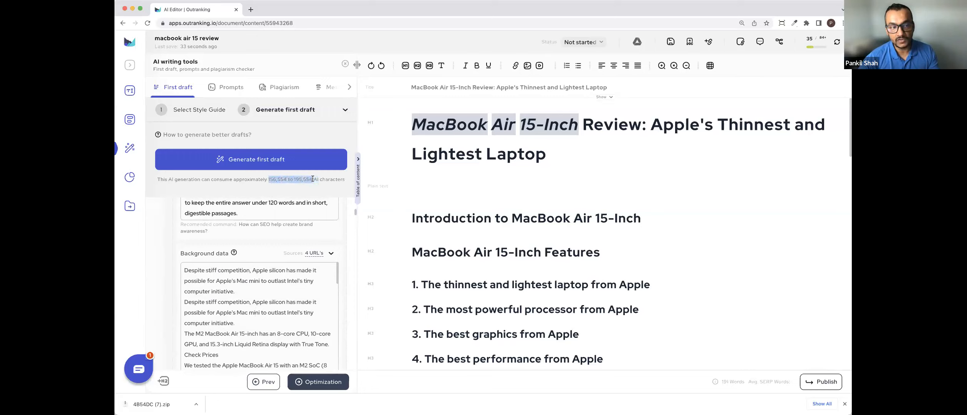
# - Examine the background data for "The most powerful processor from Apple" and review the article outline through "Who is it for"
pyautogui.click(305, 302)
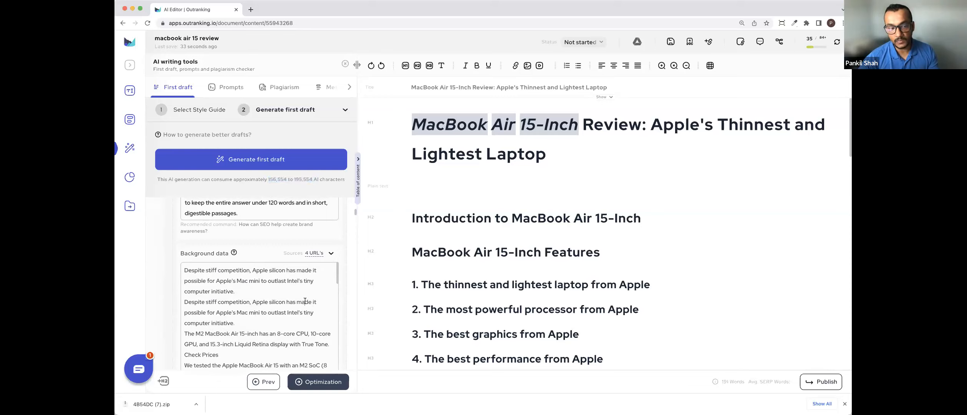
pyautogui.doubleClick(271, 302)
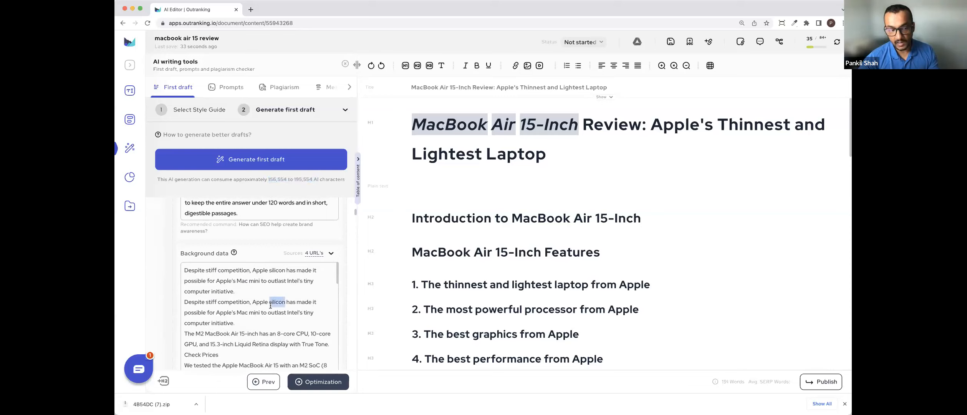
pyautogui.scroll(-2, 271, 306)
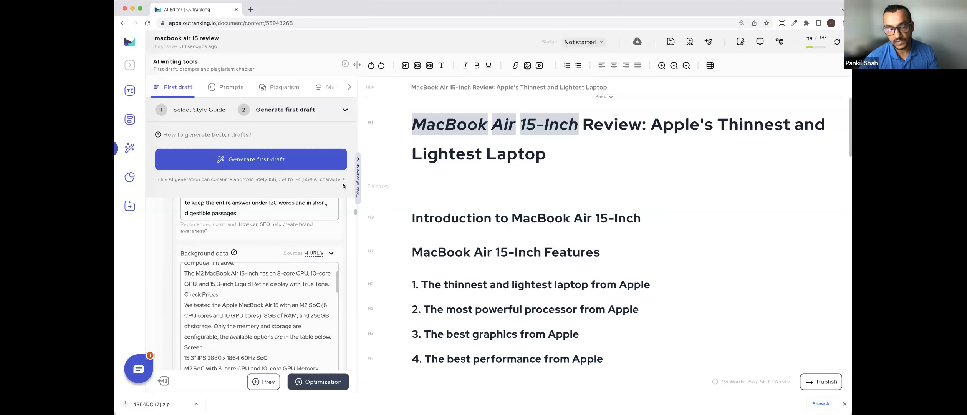
pyautogui.scroll(-20, 482, 283)
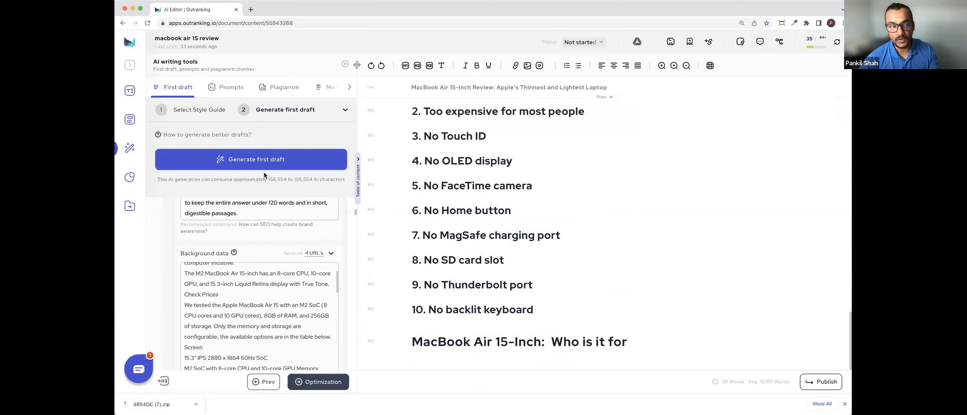
pyautogui.click(264, 161)
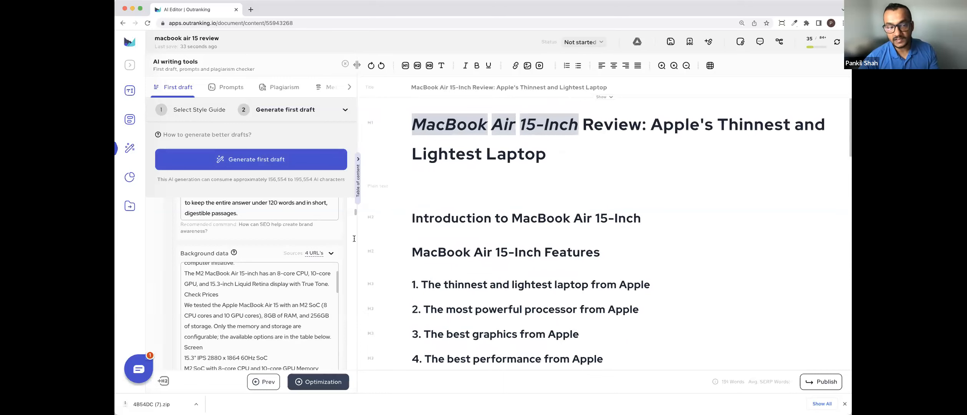
pyautogui.scroll(12, 340, 235)
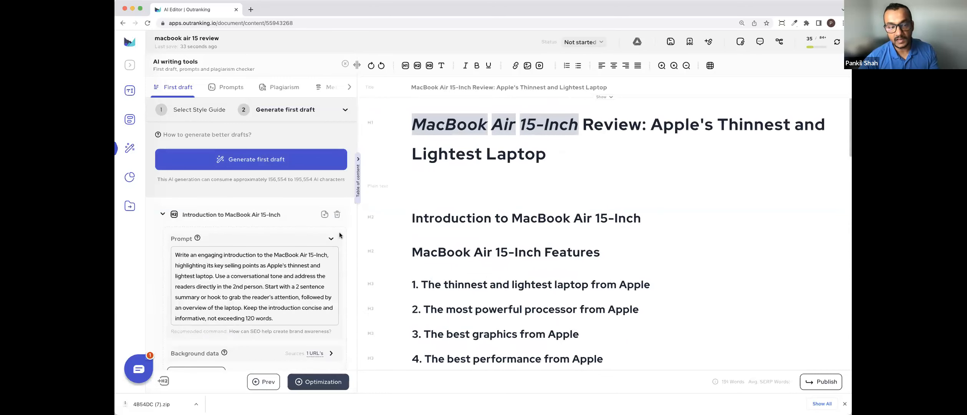
# - Collapse the prompt of "Introduction to MacBook Air 15-Inch", check the AI character estimate and generate the first draft
pyautogui.click(301, 238)
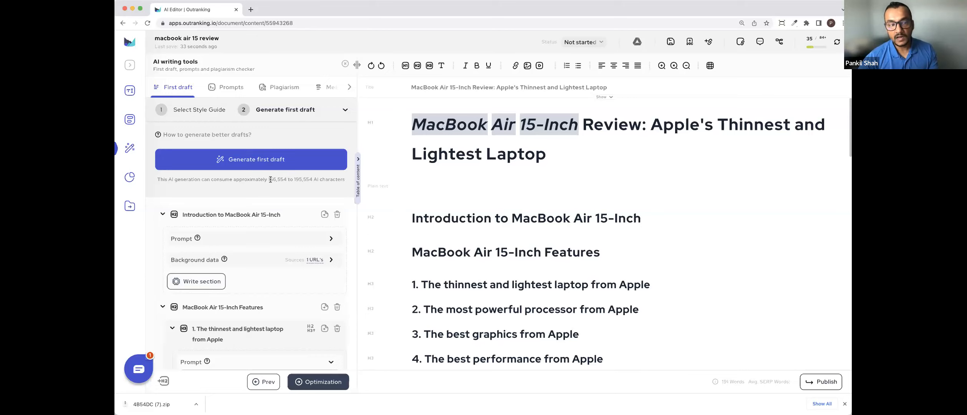
pyautogui.moveTo(268, 179); pyautogui.dragTo(314, 180)
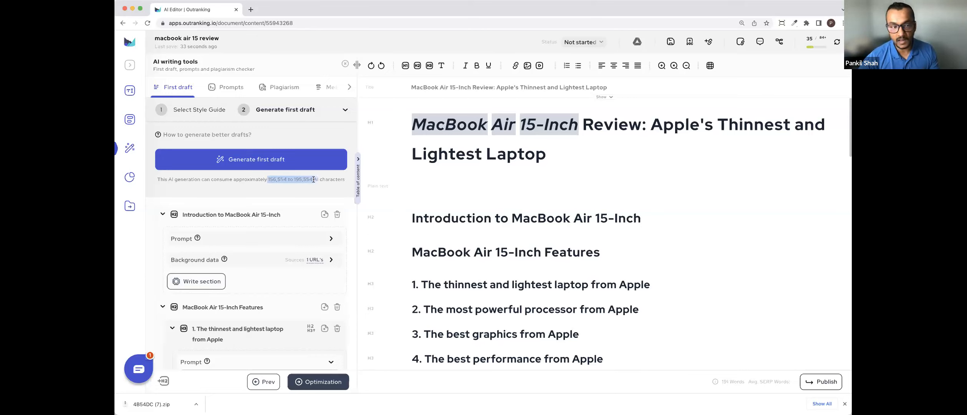
pyautogui.click(312, 179)
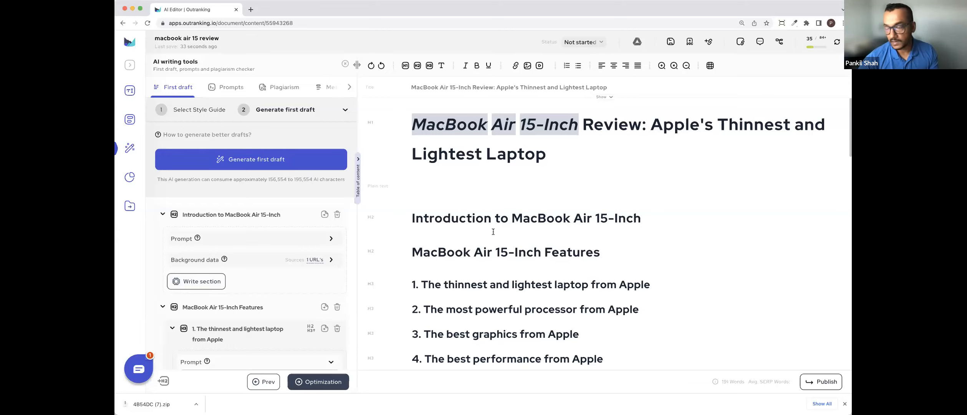
pyautogui.scroll(-2, 418, 224)
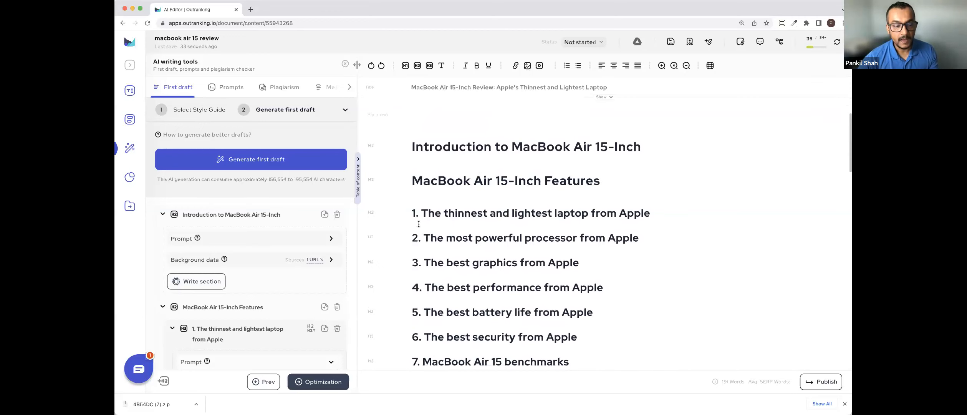
pyautogui.click(252, 168)
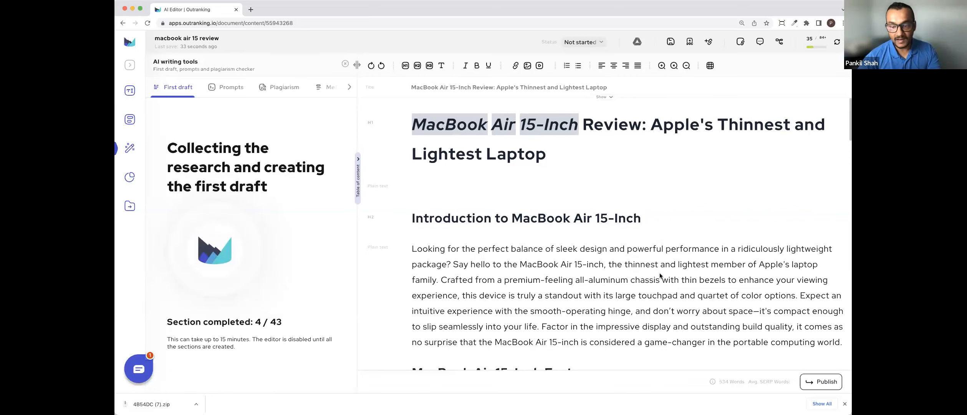
# - Read the generated introduction and the first four Features subsections while the draft is being written
pyautogui.scroll(-6, 660, 273)
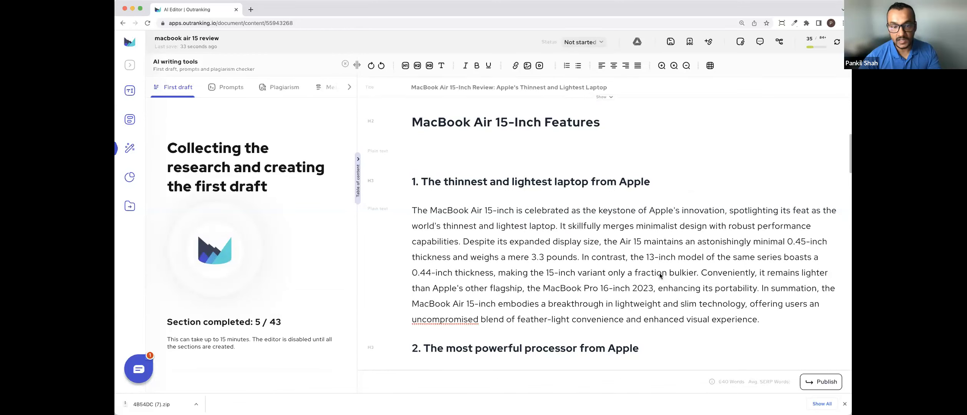
pyautogui.scroll(-8, 659, 275)
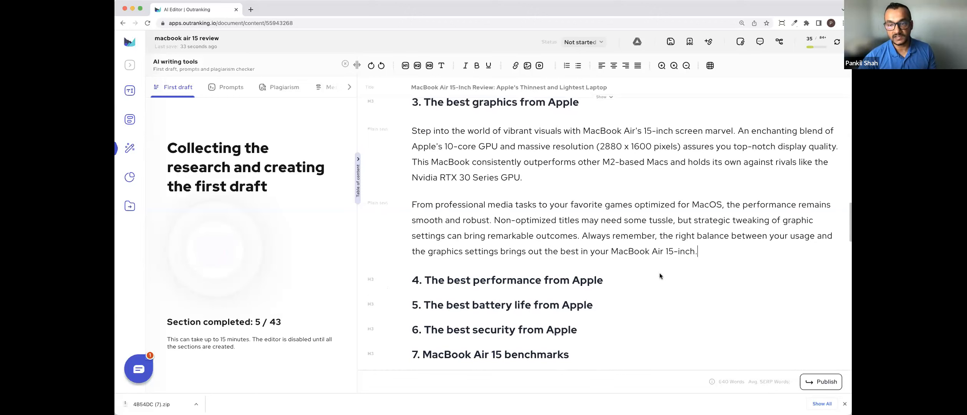
pyautogui.scroll(-3, 659, 273)
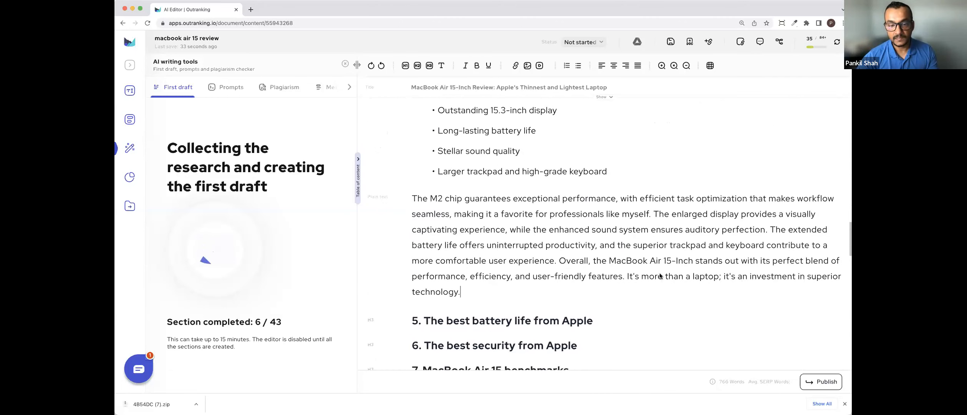
pyautogui.scroll(-5, 660, 276)
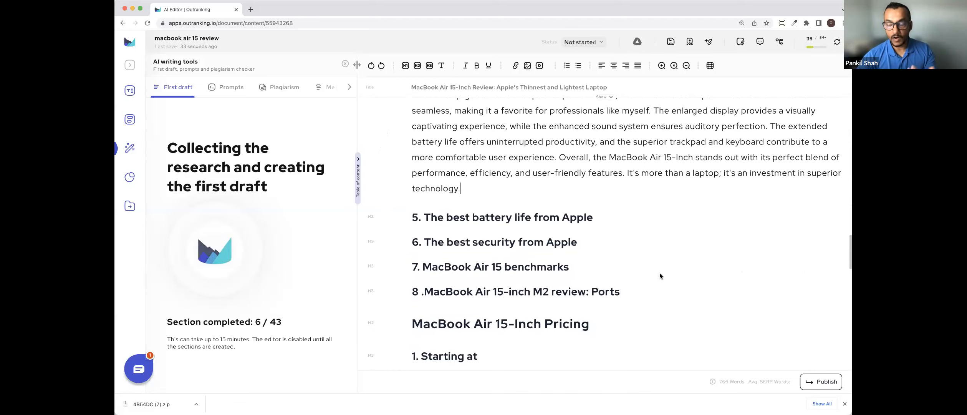
pyautogui.scroll(20, 660, 280)
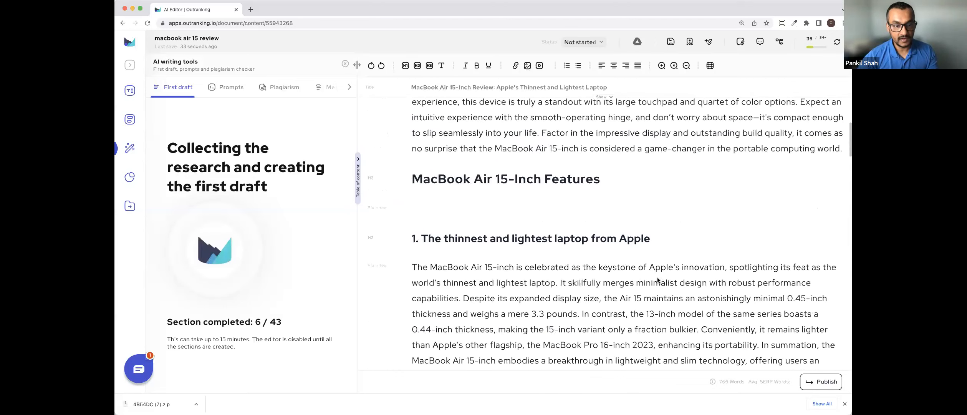
pyautogui.scroll(-1, 659, 280)
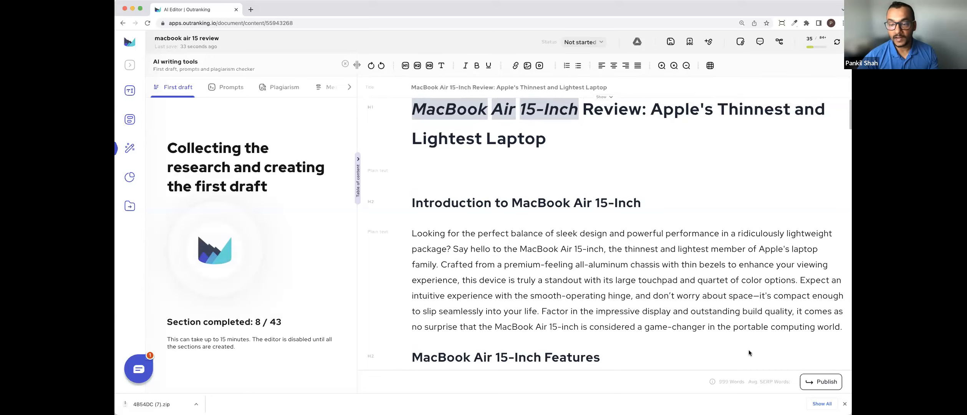
# - Review the generated Features and Pricing sections and check the draft's word count
pyautogui.scroll(-1, 749, 350)
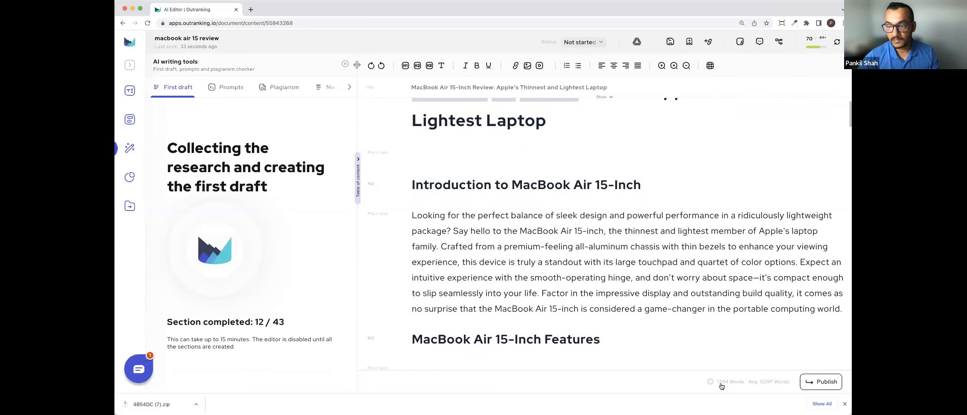
pyautogui.scroll(-5, 748, 300)
pyautogui.scroll(-11, 748, 298)
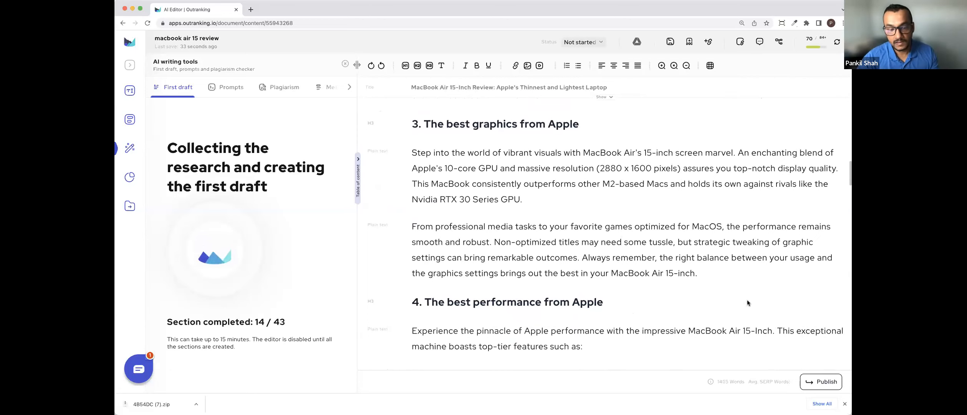
pyautogui.scroll(-15, 748, 300)
pyautogui.scroll(10, 747, 300)
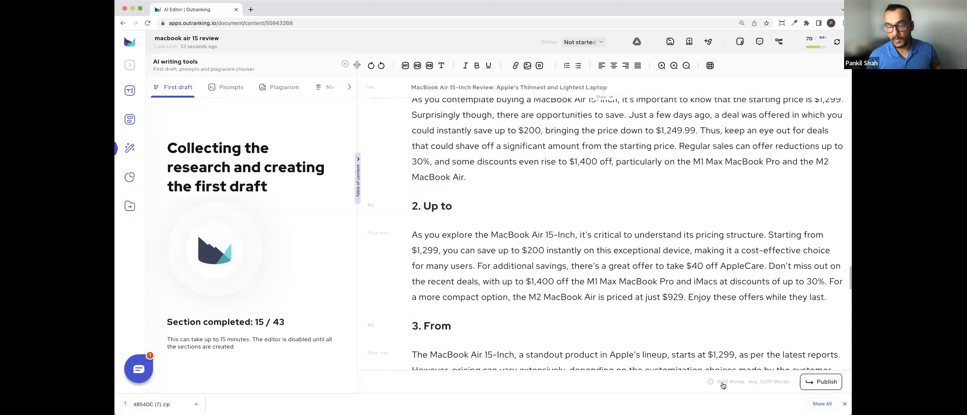
pyautogui.click(722, 381)
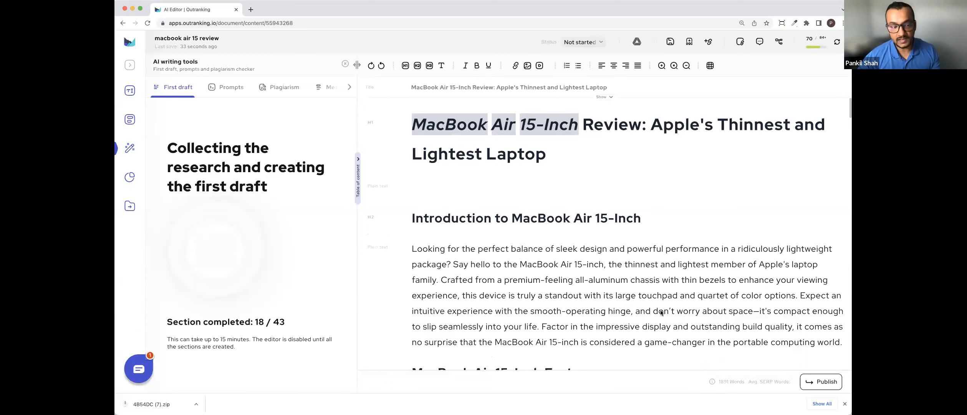
pyautogui.scroll(-1, 660, 312)
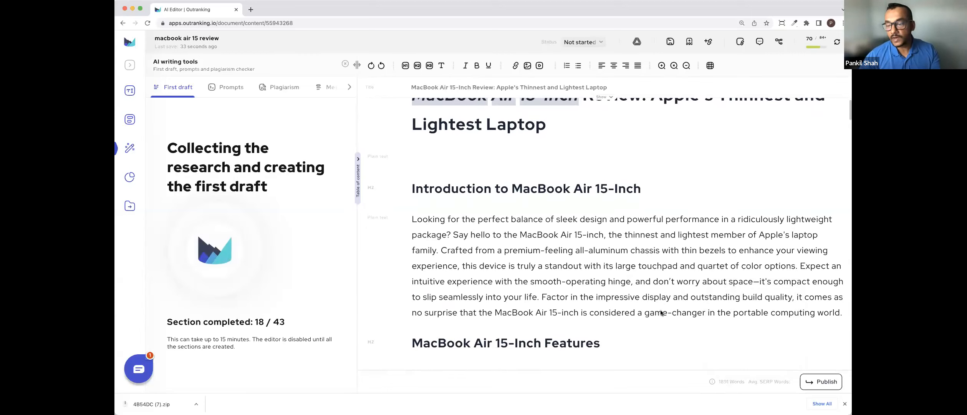
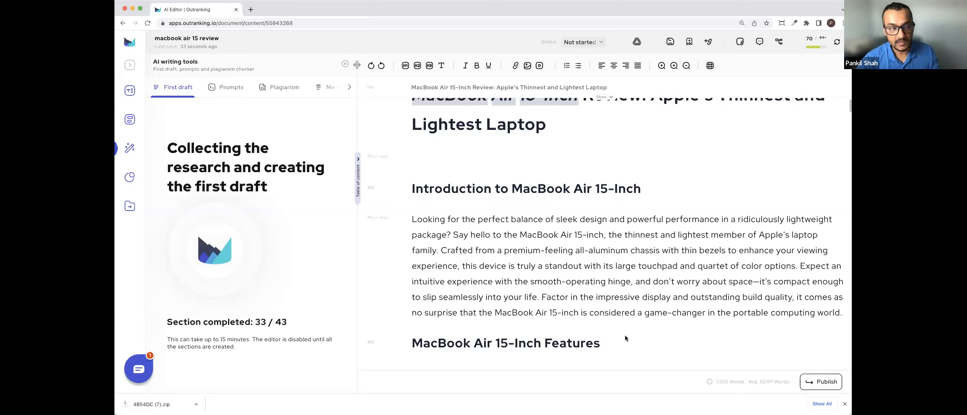
# - Check the section completion progress and examine the newly written drawback sections around "3. No Touch ID"
pyautogui.moveTo(254, 322); pyautogui.dragTo(301, 330)
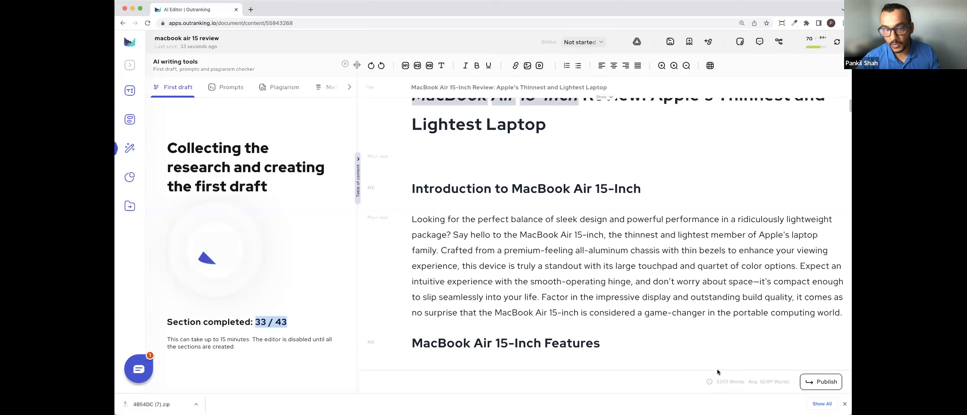
pyautogui.scroll(-20, 677, 325)
pyautogui.scroll(-20, 677, 325)
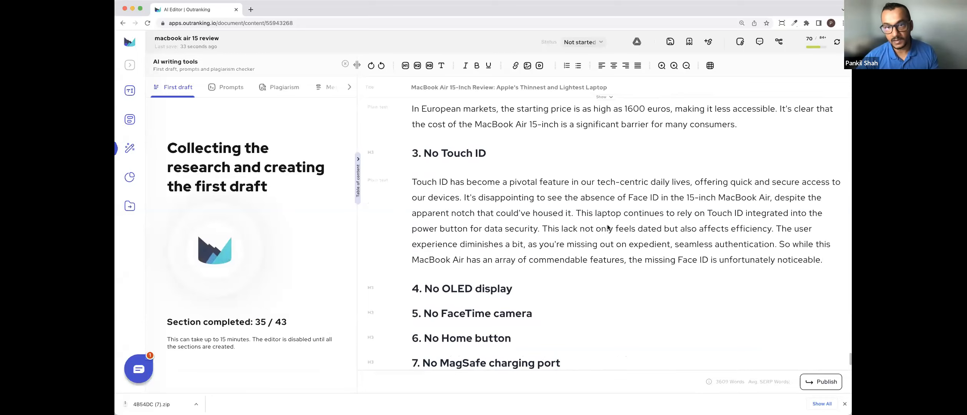
# - Save the document, reload the editor page and reopen the first draft writing tools
pyautogui.click(671, 43)
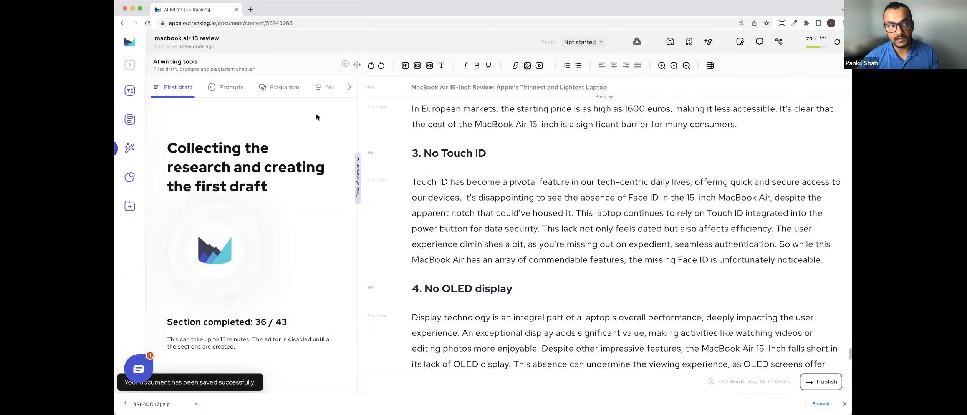
pyautogui.click(148, 23)
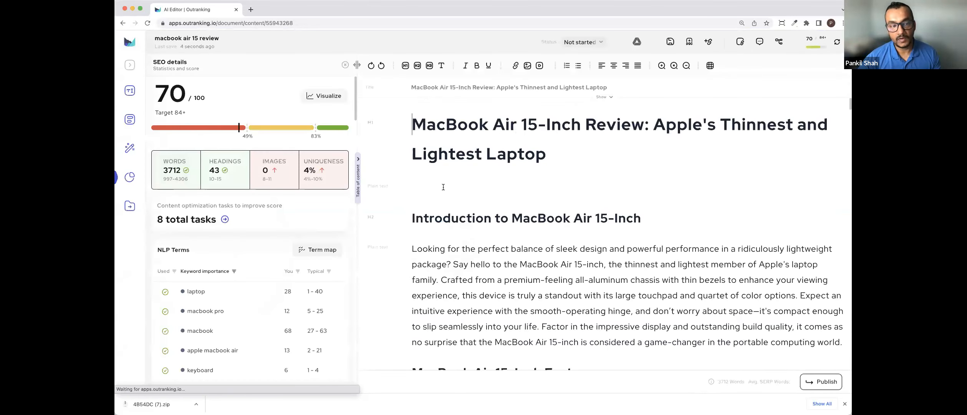
pyautogui.scroll(-15, 584, 200)
pyautogui.scroll(10, 600, 234)
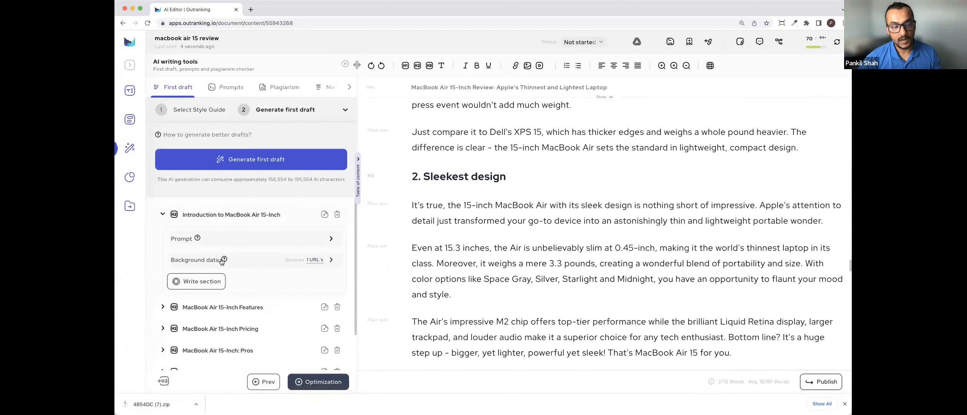
# - Check the AI character estimate and highlight the unwritten headings from "5. No FaceTime camera" to "MacBook Air 15-Inch: Who is it for"
pyautogui.moveTo(268, 179); pyautogui.dragTo(311, 179)
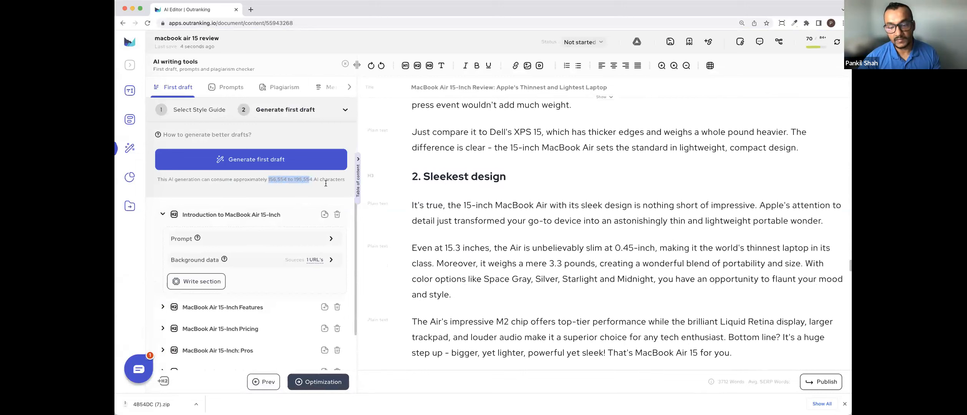
pyautogui.scroll(-15, 585, 310)
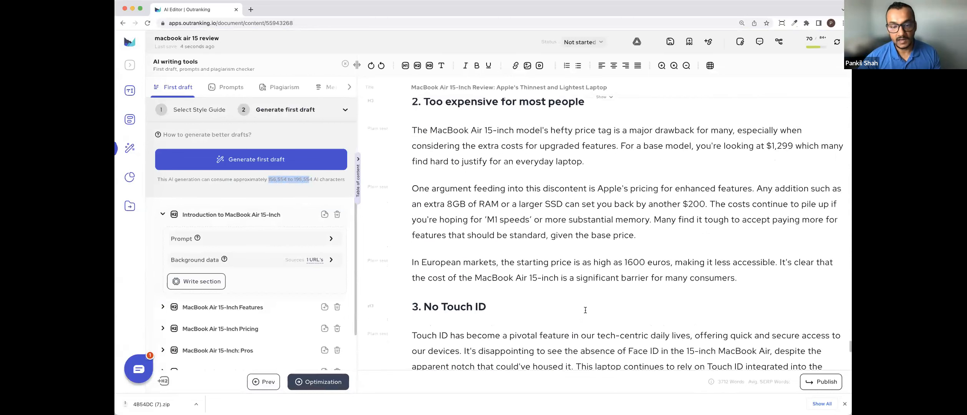
pyautogui.scroll(-8, 585, 310)
pyautogui.click(408, 186)
pyautogui.click(439, 260)
pyautogui.click(459, 286)
pyautogui.click(568, 343)
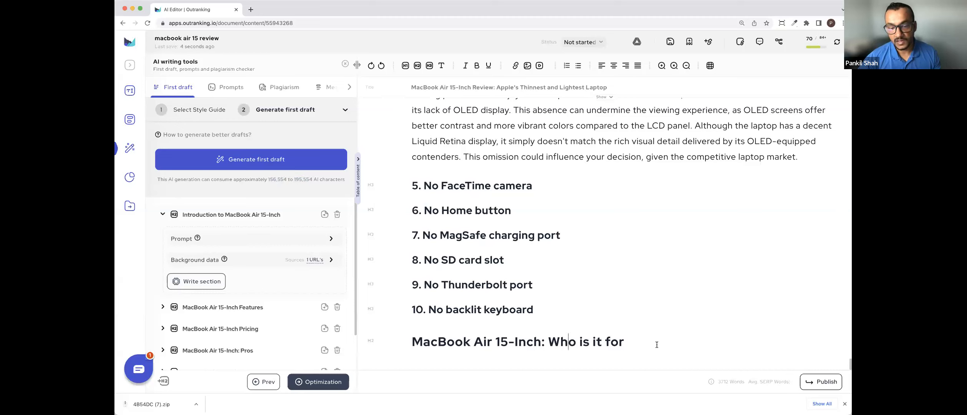
pyautogui.moveTo(657, 345); pyautogui.dragTo(408, 176)
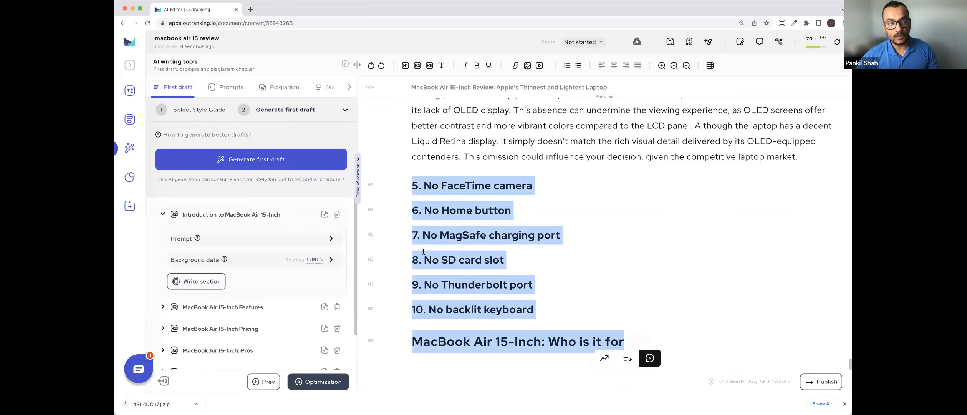
# - Deselect the unwritten headings and place the cursor in the empty paragraph below the article title
pyautogui.scroll(8, 731, 235)
pyautogui.scroll(15, 731, 235)
pyautogui.scroll(15, 736, 244)
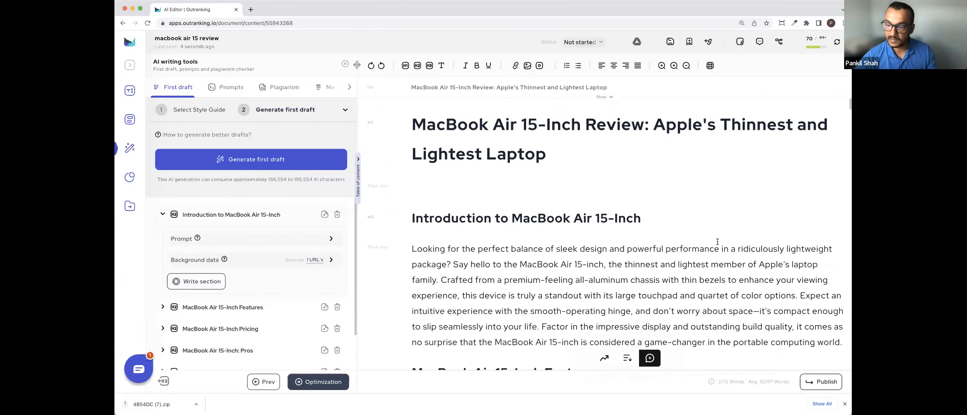
pyautogui.click(714, 250)
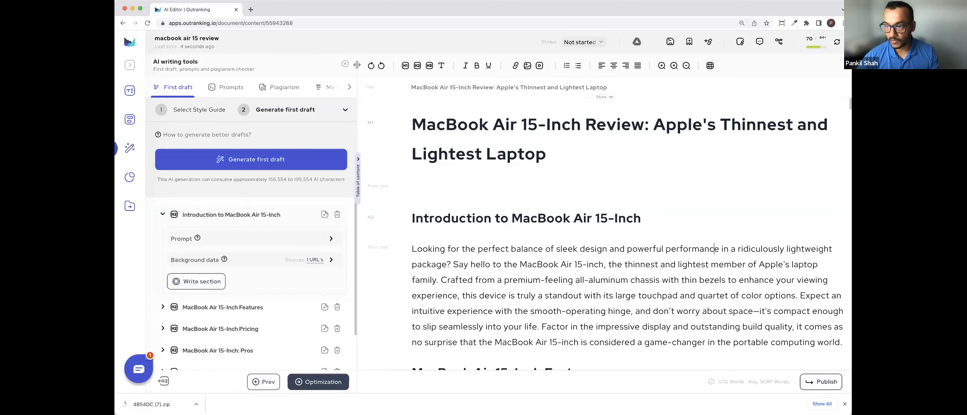
pyautogui.click(465, 184)
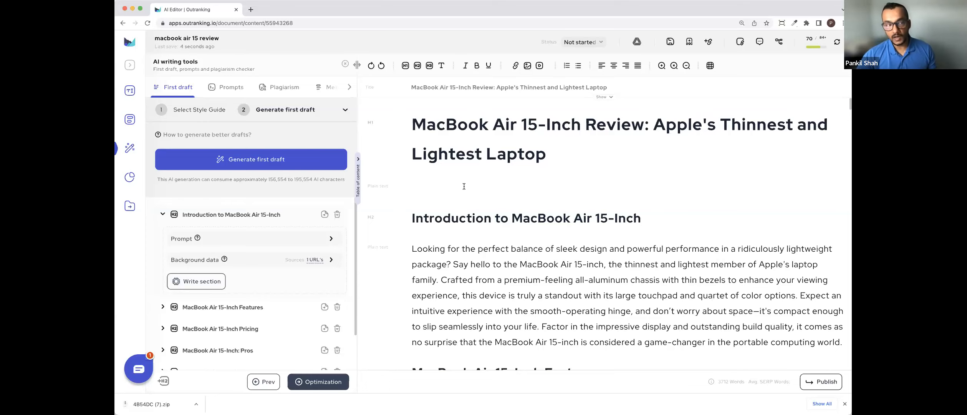
# - Start a plagiarism scan of the article and open the prompt-writing instructions while it runs
pyautogui.click(283, 88)
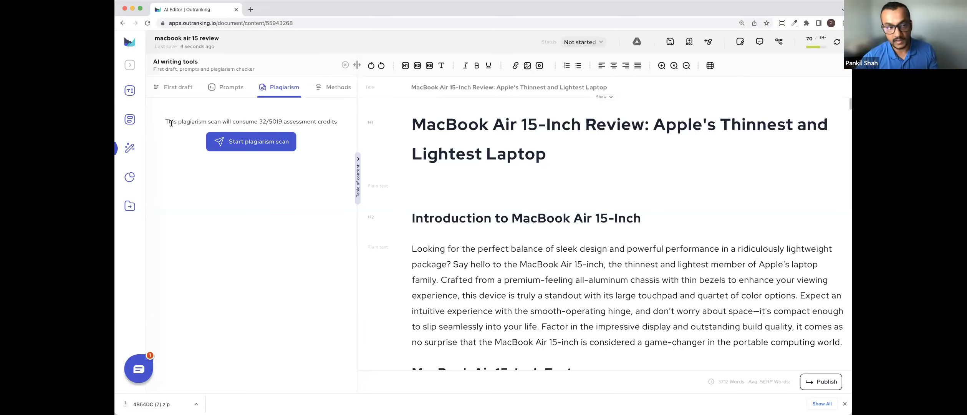
pyautogui.click(270, 145)
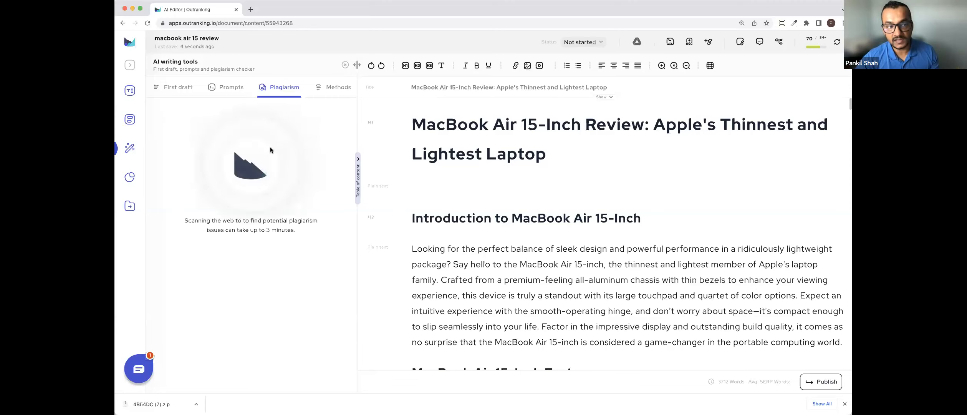
pyautogui.click(229, 92)
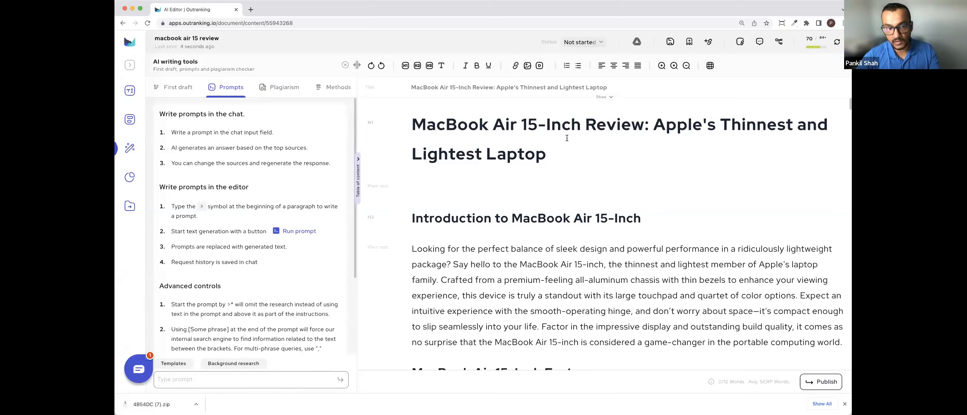
# - Write the prompt ">Write an introduction for a blog post about "MacBook Air 15-Inch Review" below the article title, copying the topic from the title
pyautogui.click(493, 183)
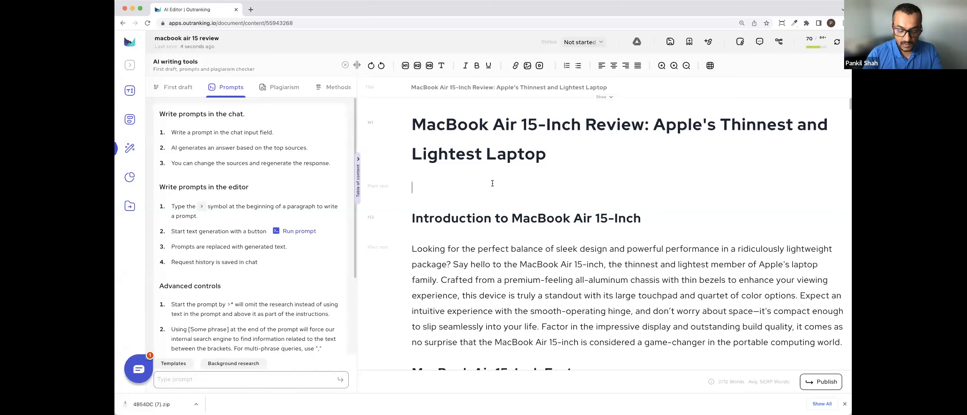
pyautogui.write('>')
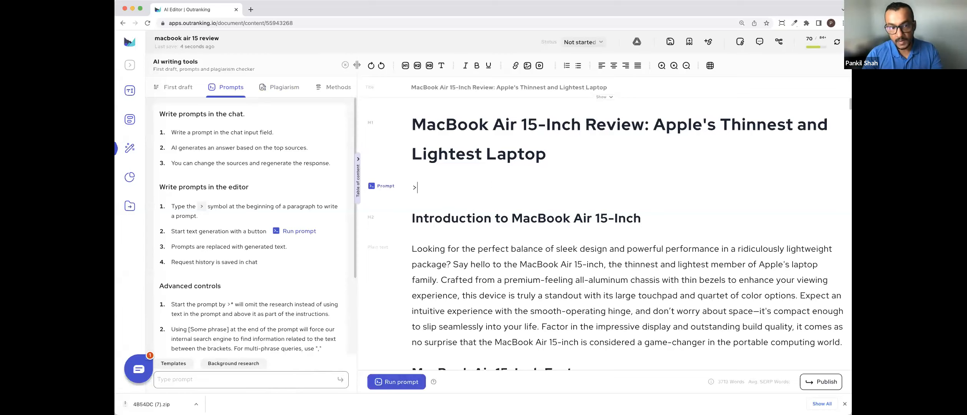
pyautogui.write('Write an introduction for a blog post about')
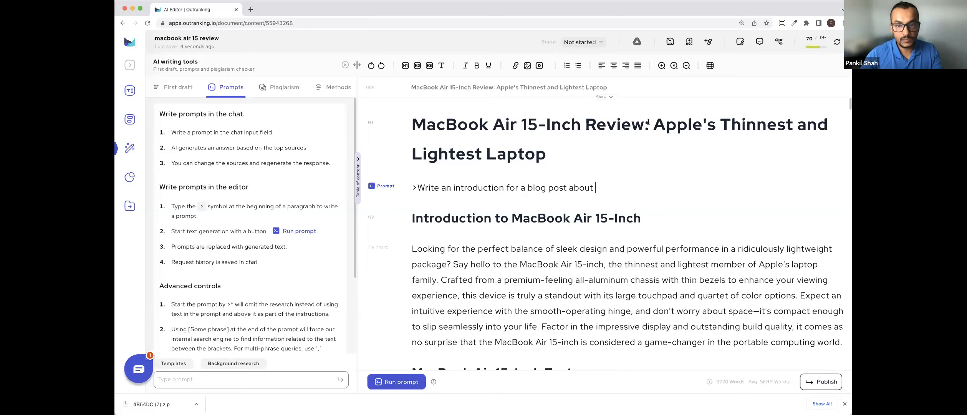
pyautogui.moveTo(645, 123); pyautogui.dragTo(418, 131)
pyautogui.press('super+c')
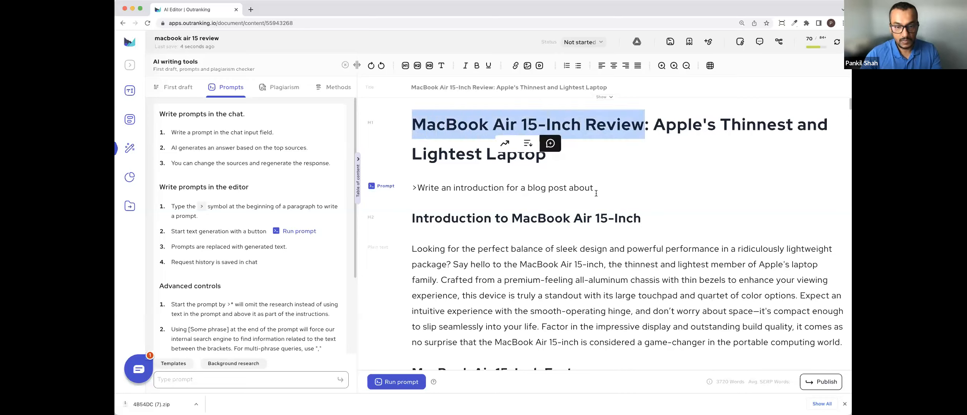
pyautogui.click(606, 188)
pyautogui.write('"')
pyautogui.press('super+v')
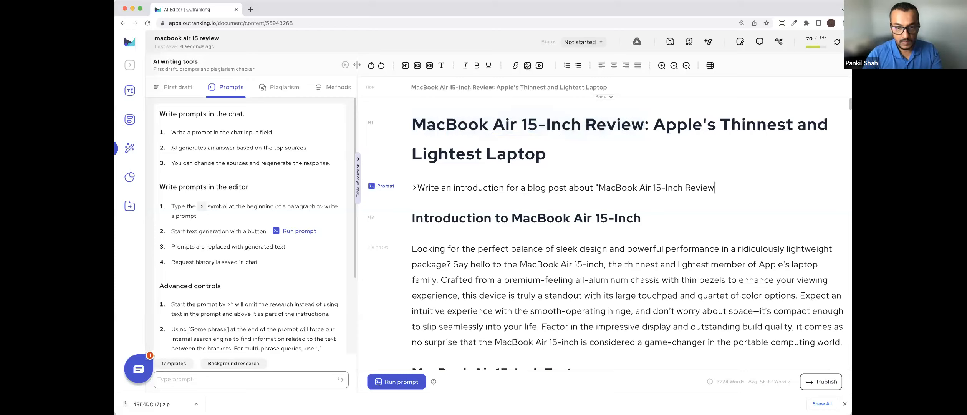
# - Complete the prompt with the closing quote and "in a funny, exciting and witty tone.", run it and dismiss the browser's downloads bar
pyautogui.write('" in a')
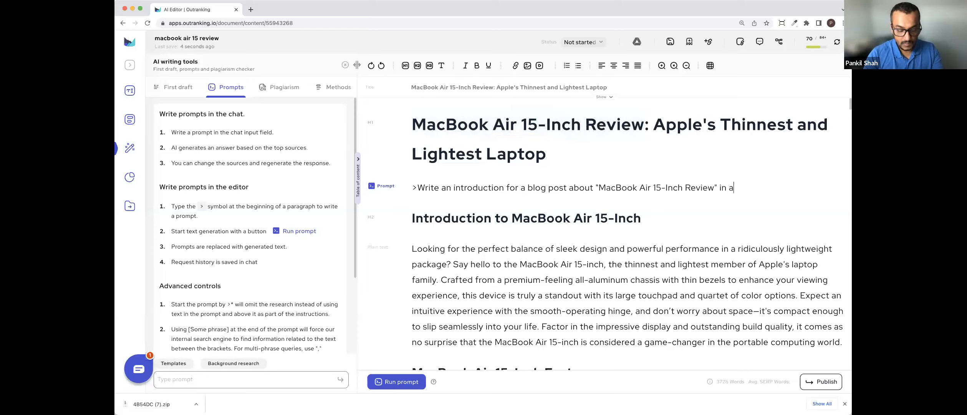
pyautogui.write(' funny')
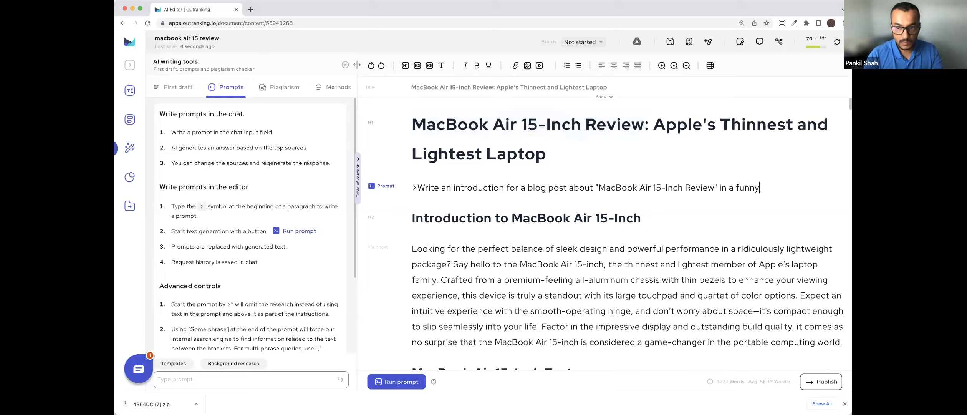
pyautogui.write(', exciting and witty tone.')
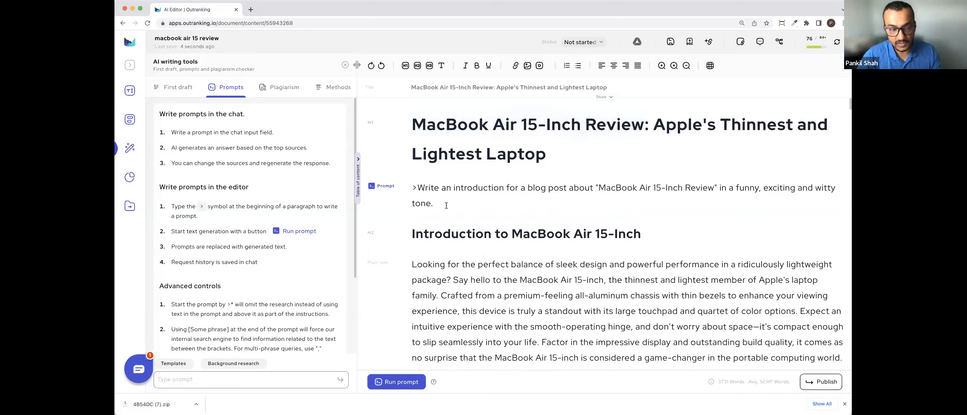
pyautogui.click(401, 385)
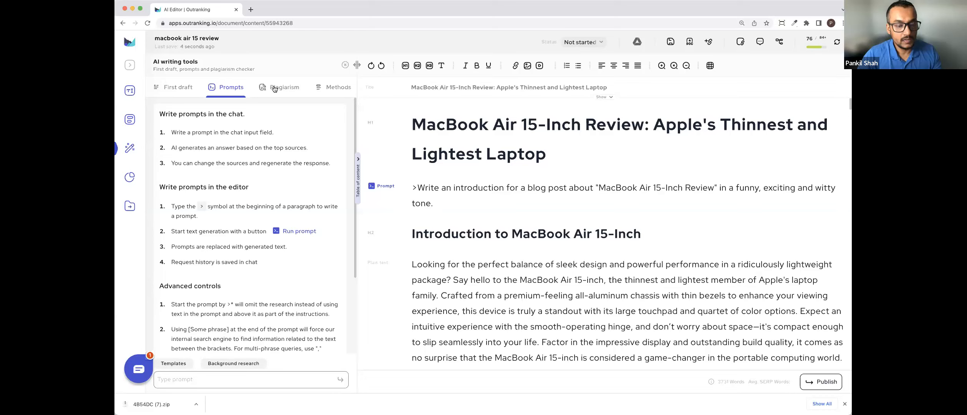
pyautogui.click(844, 404)
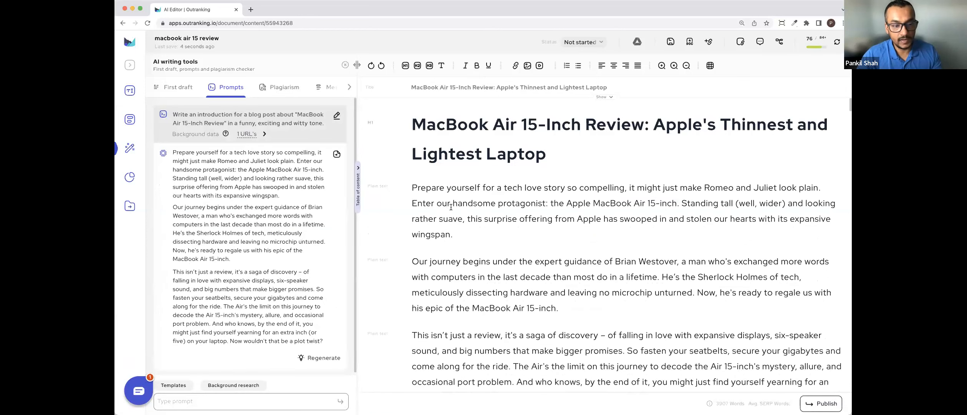
# - Review the generated introduction and examine the source text in the prompt's background data
pyautogui.scroll(-3, 549, 269)
pyautogui.scroll(2, 549, 269)
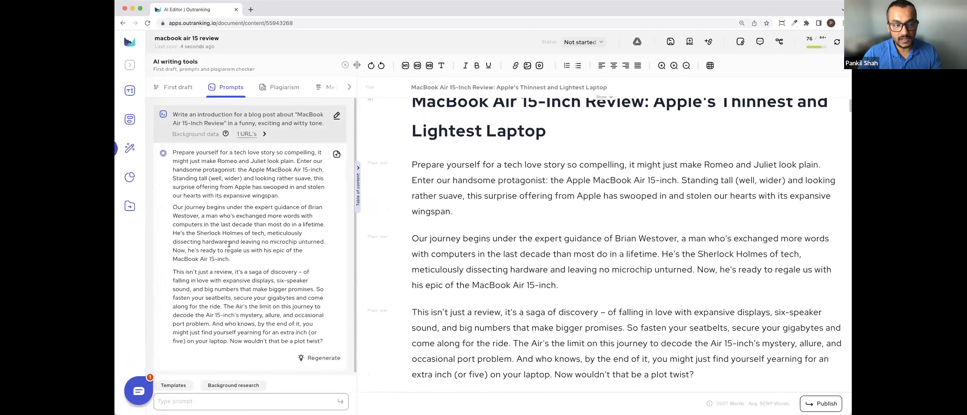
pyautogui.scroll(-1, 229, 244)
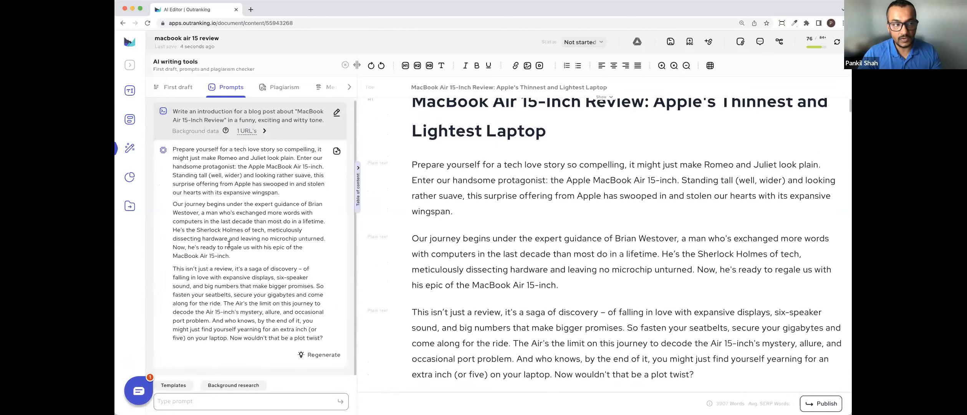
pyautogui.click(263, 132)
pyautogui.scroll(-1, 295, 245)
pyautogui.scroll(-8, 295, 245)
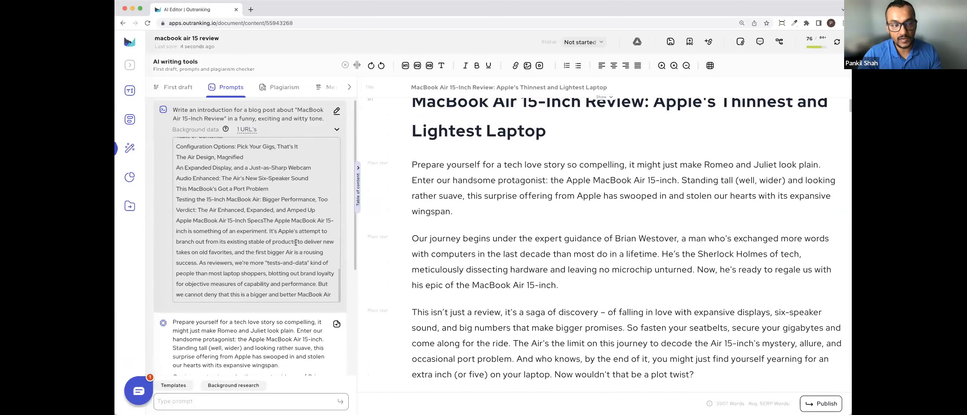
pyautogui.scroll(10, 296, 242)
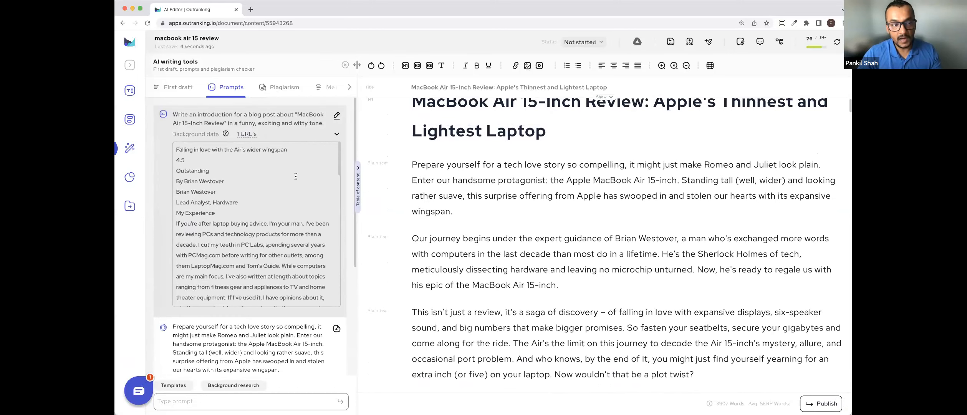
pyautogui.click(336, 134)
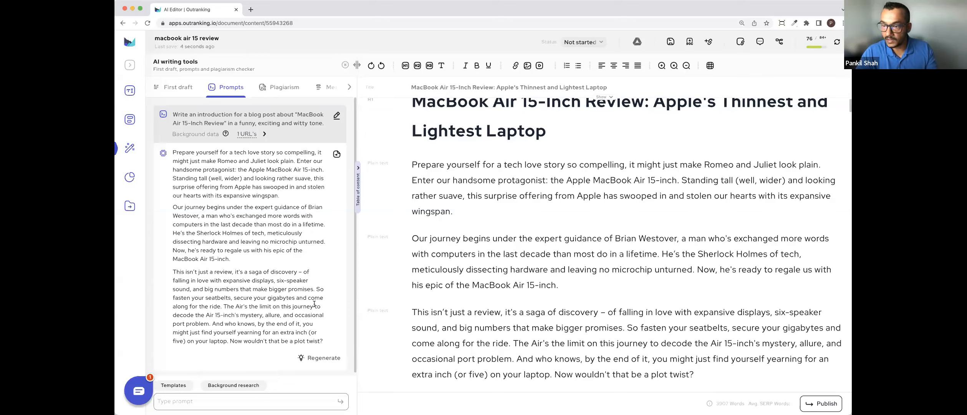
pyautogui.scroll(-1, 303, 280)
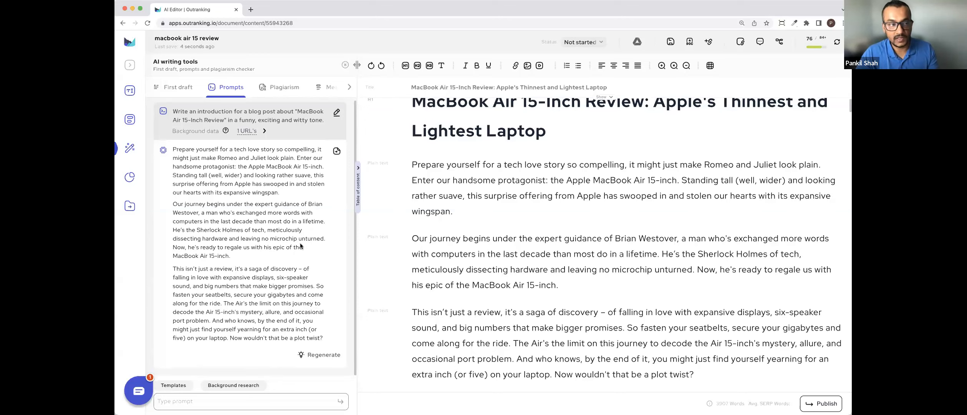
# - Check the progress of the plagiarism scan and return to the prompt history
pyautogui.click(283, 91)
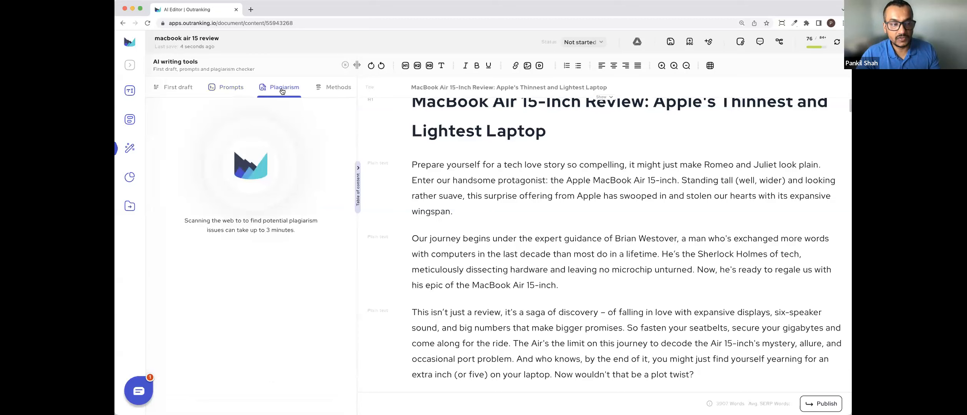
pyautogui.click(235, 90)
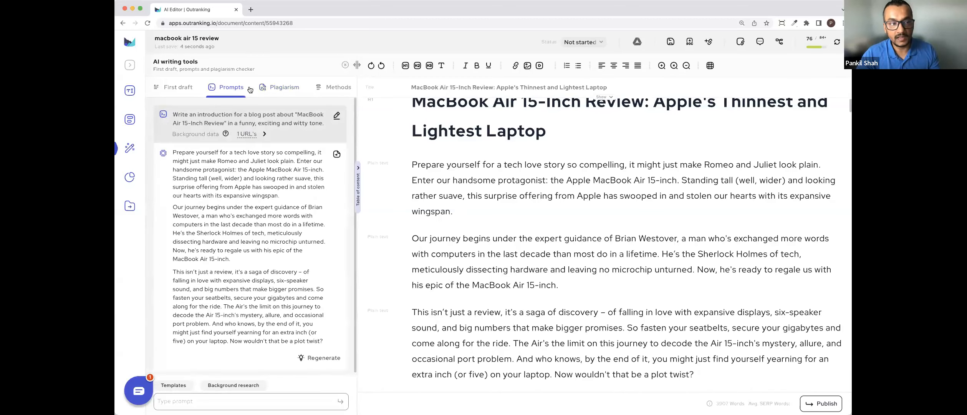
pyautogui.click(289, 88)
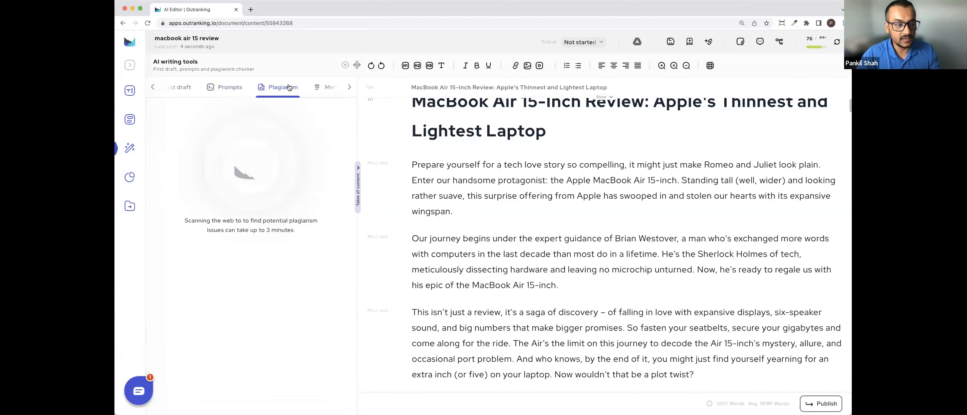
pyautogui.click(235, 90)
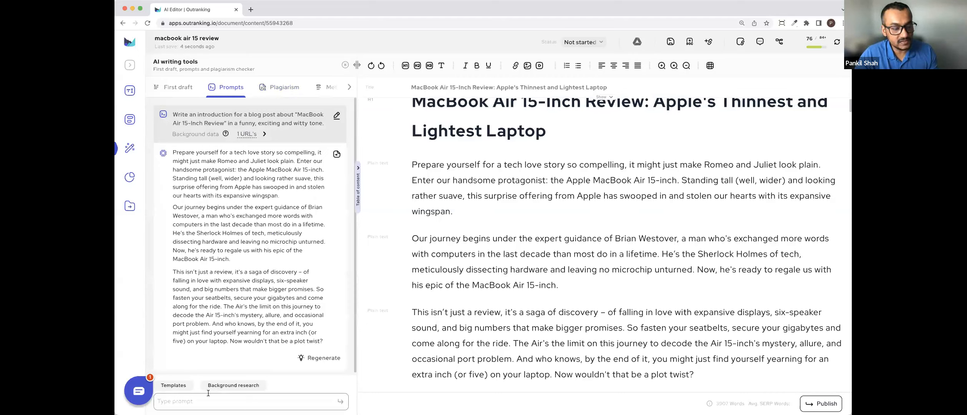
# - Browse the saved prompt templates, view the edit form of the "Promot 2" template and close the templates without saving
pyautogui.click(172, 388)
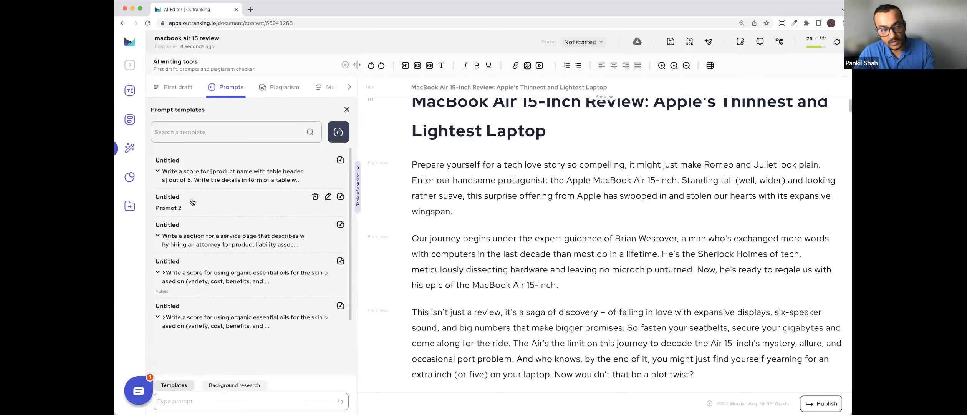
pyautogui.click(314, 196)
pyautogui.click(196, 172)
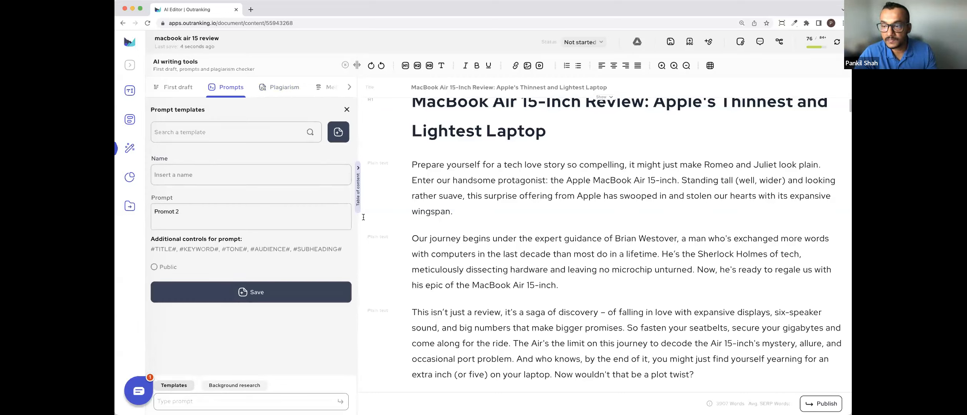
pyautogui.click(347, 110)
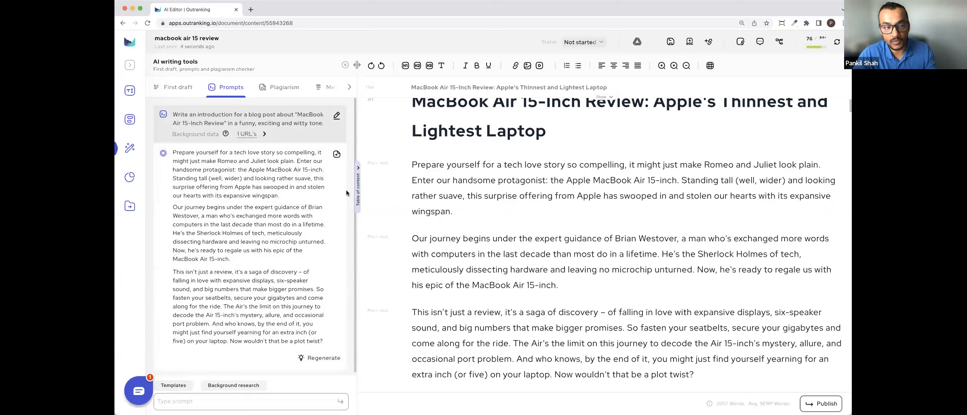
# - Widen the AI writing tools panel, open the plagiarism results and include minor changes in the match
pyautogui.scroll(-1, 348, 193)
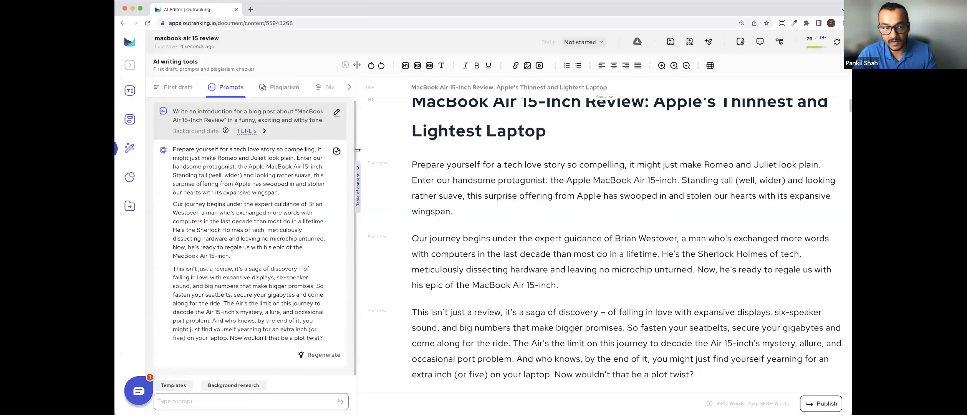
pyautogui.moveTo(358, 149); pyautogui.dragTo(380, 151)
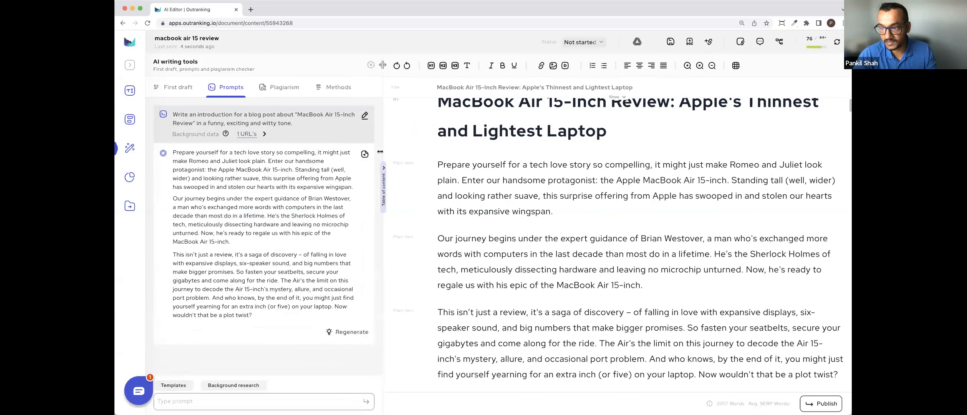
pyautogui.click(293, 89)
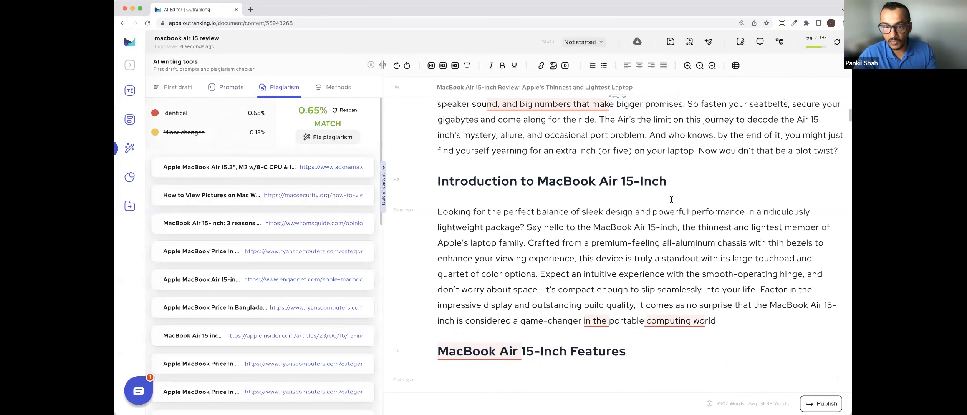
pyautogui.scroll(6, 672, 199)
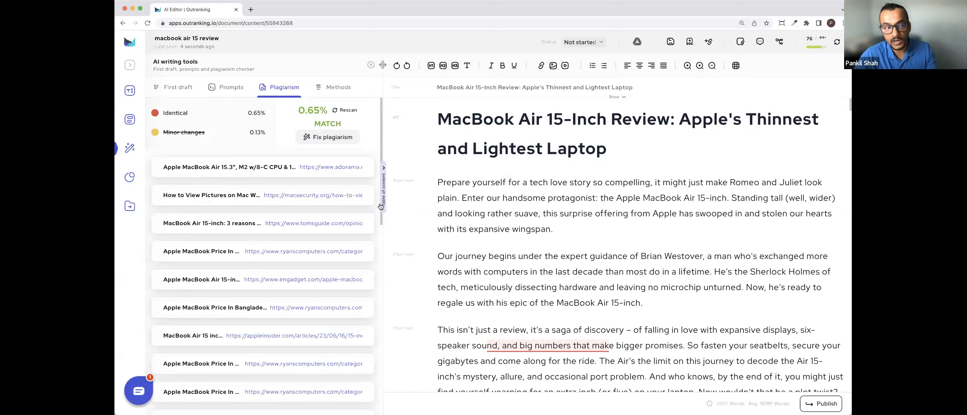
pyautogui.click(155, 133)
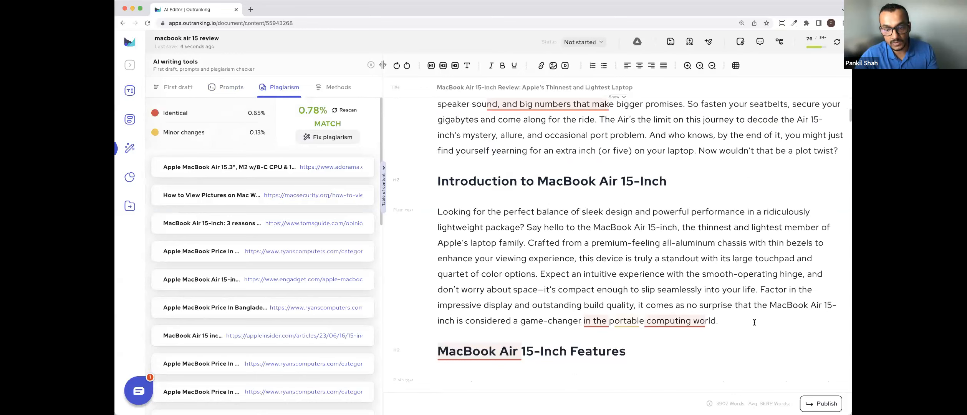
# - Examine the passages flagged for plagiarism from the introduction through the MacBook Air 15-inch feature sections
pyautogui.moveTo(720, 322); pyautogui.dragTo(795, 307)
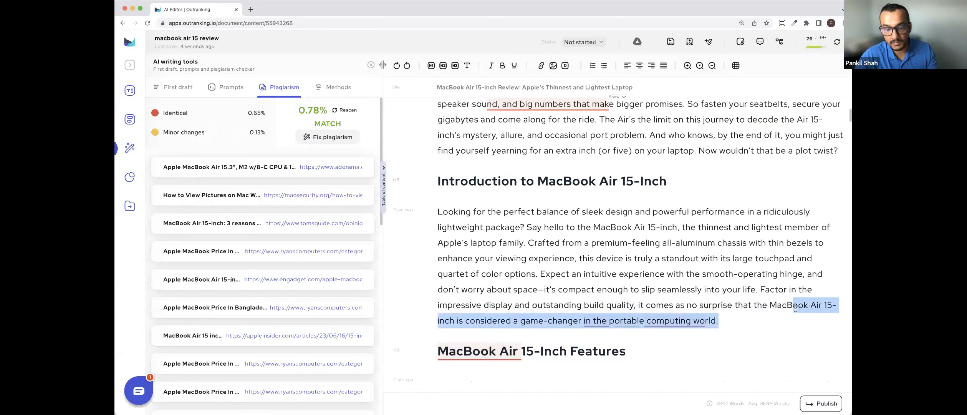
pyautogui.scroll(-15, 748, 368)
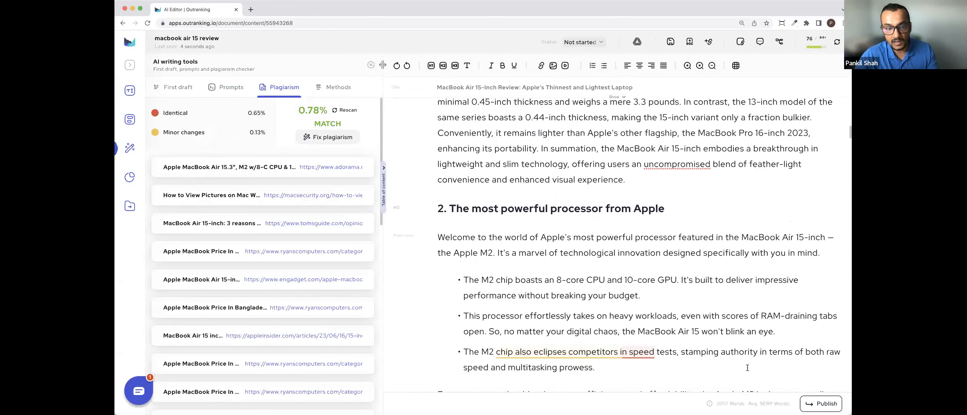
pyautogui.moveTo(469, 268); pyautogui.dragTo(660, 271)
pyautogui.scroll(-20, 677, 292)
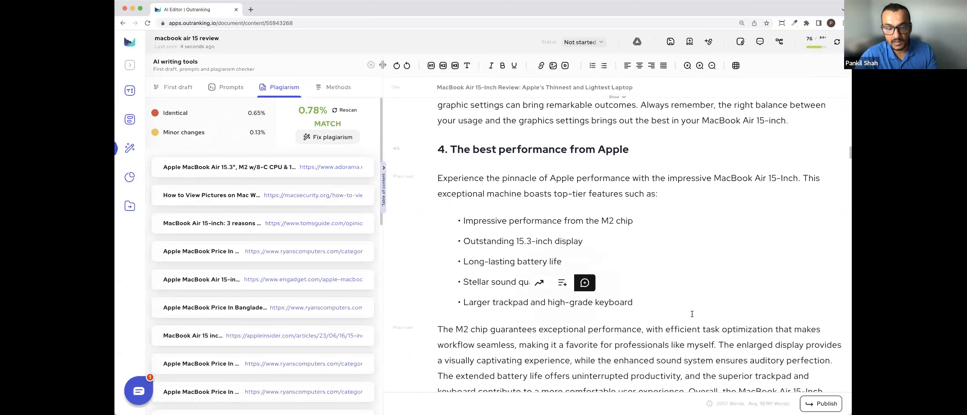
pyautogui.scroll(-12, 693, 313)
pyautogui.scroll(7, 693, 313)
pyautogui.scroll(10, 693, 313)
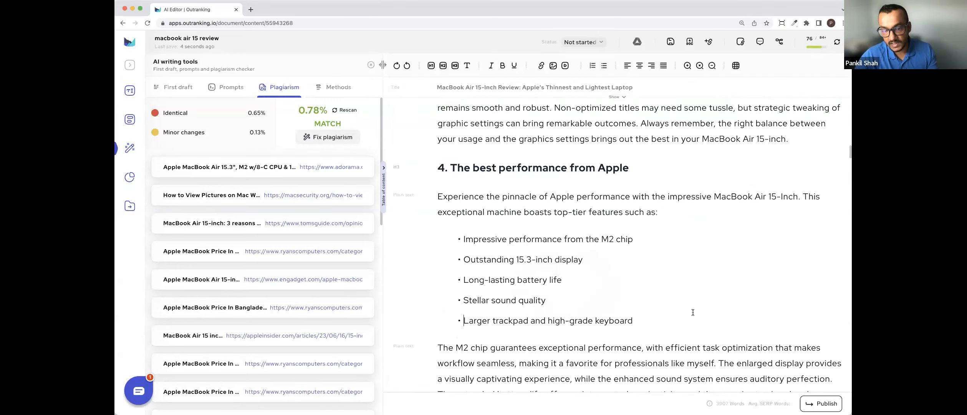
# - Rewrite the flagged bullet about the M2 chip beating competitors in speed tests, under "The most powerful processor from Apple", with the AI rewrite option
pyautogui.scroll(6, 693, 313)
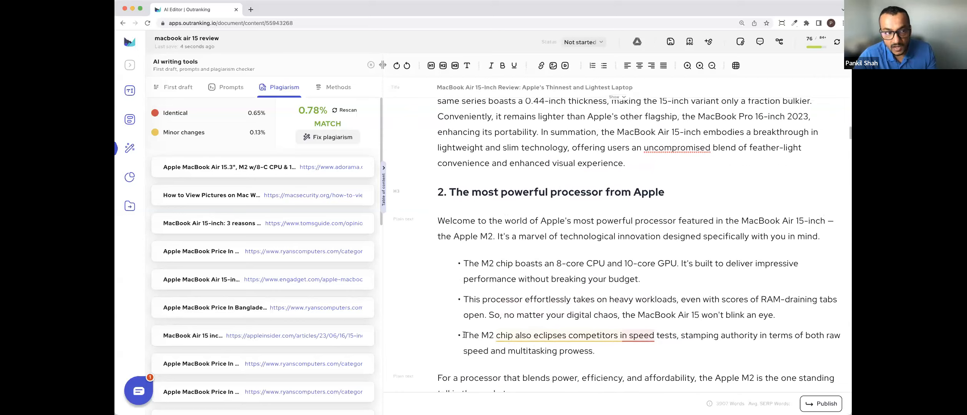
pyautogui.moveTo(463, 335); pyautogui.dragTo(592, 349)
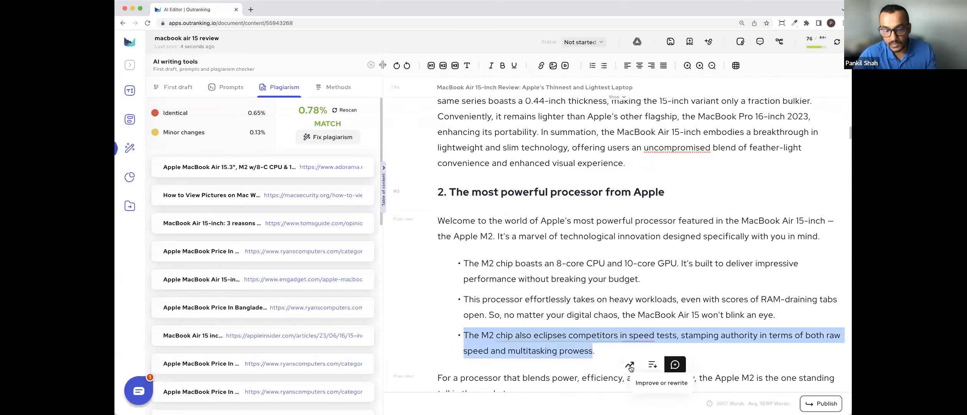
pyautogui.click(629, 365)
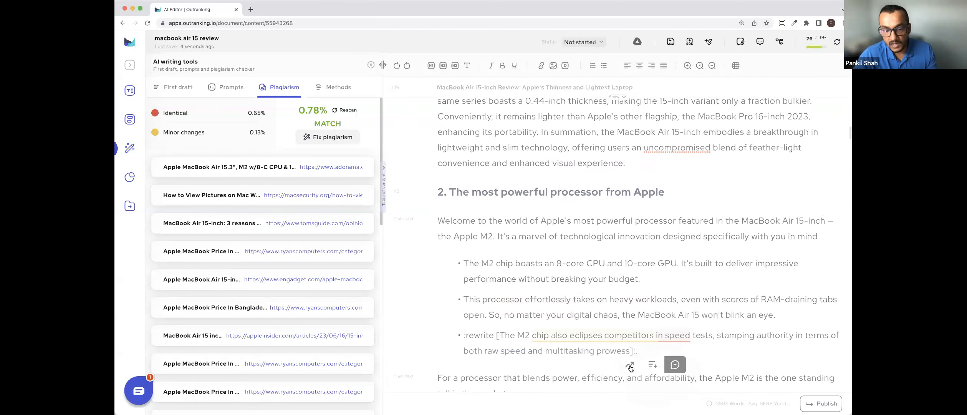
pyautogui.press('Left')
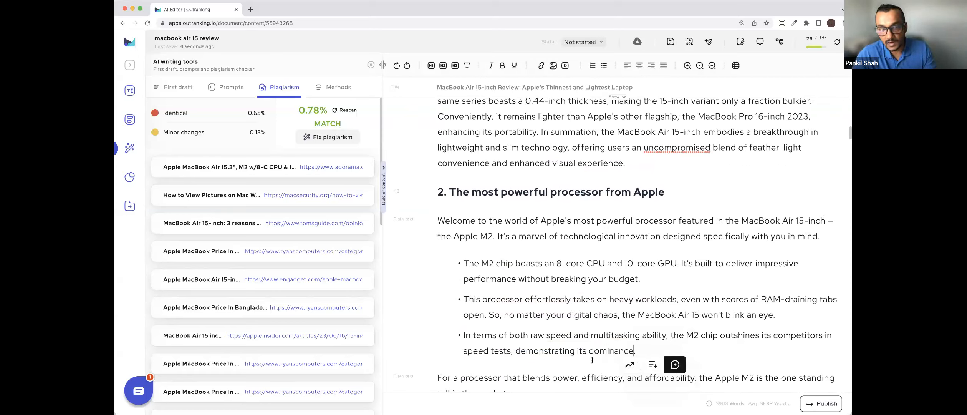
pyautogui.moveTo(664, 355); pyautogui.dragTo(482, 335)
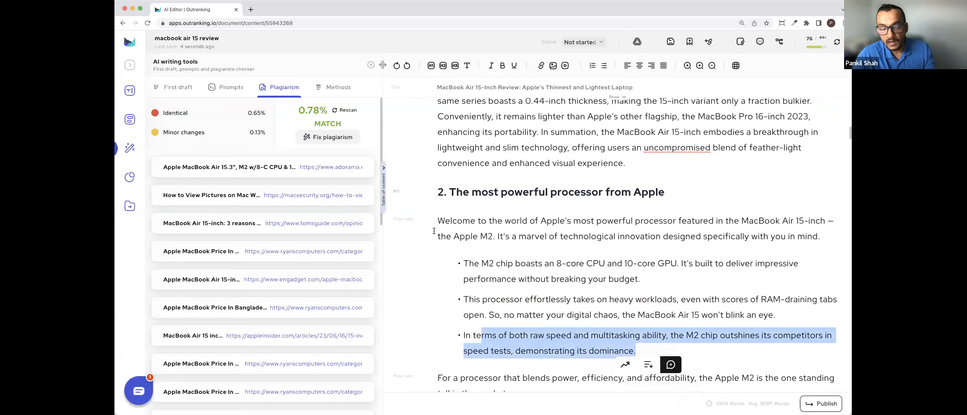
pyautogui.click(592, 304)
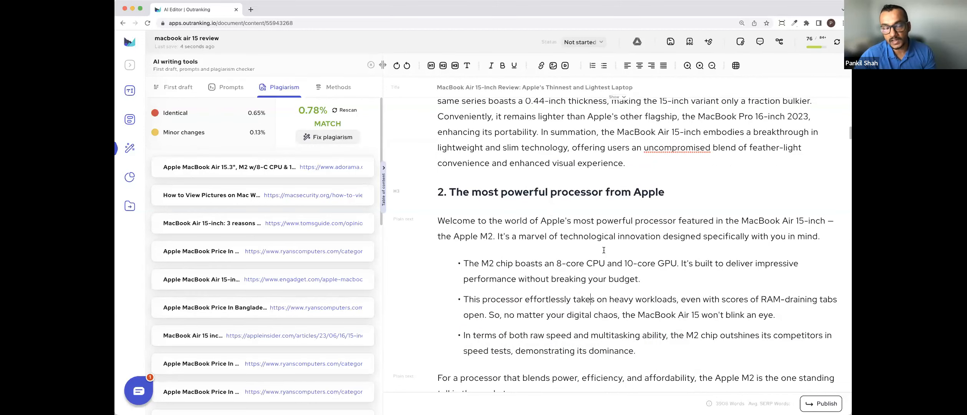
# - Examine the rest of the article for plagiarism highlights, from the introduction through the features, pricing, pros and cons sections
pyautogui.scroll(10, 604, 250)
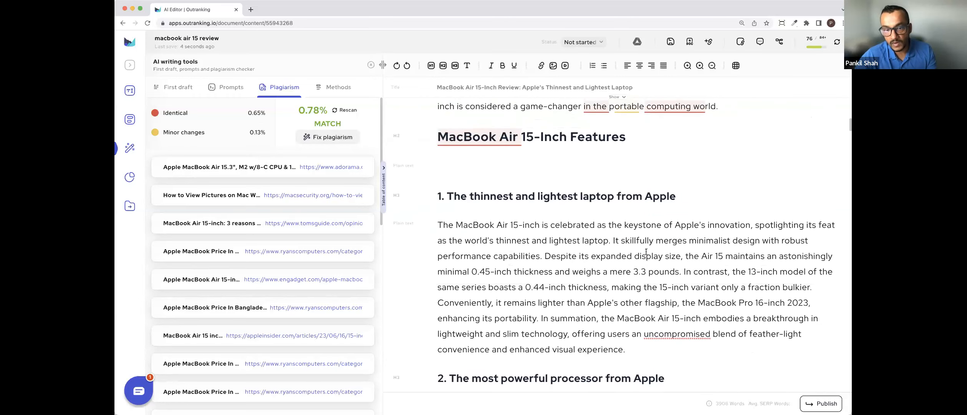
pyautogui.click(767, 304)
pyautogui.moveTo(751, 307); pyautogui.dragTo(637, 299)
pyautogui.scroll(7, 796, 238)
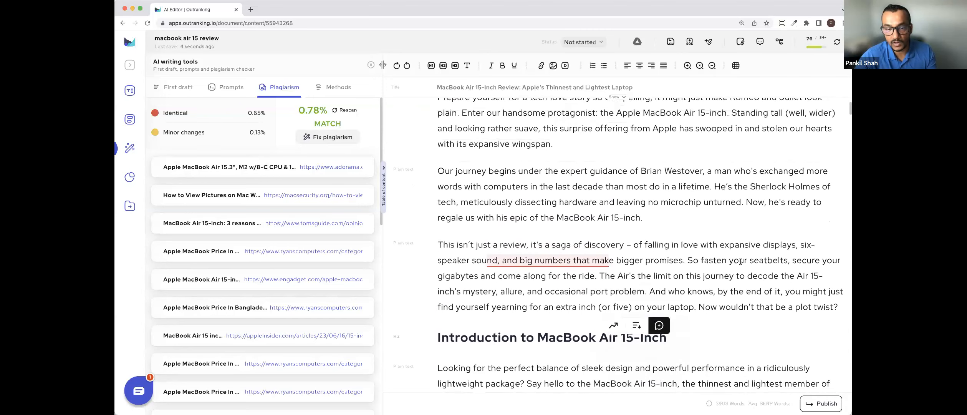
pyautogui.scroll(-20, 796, 238)
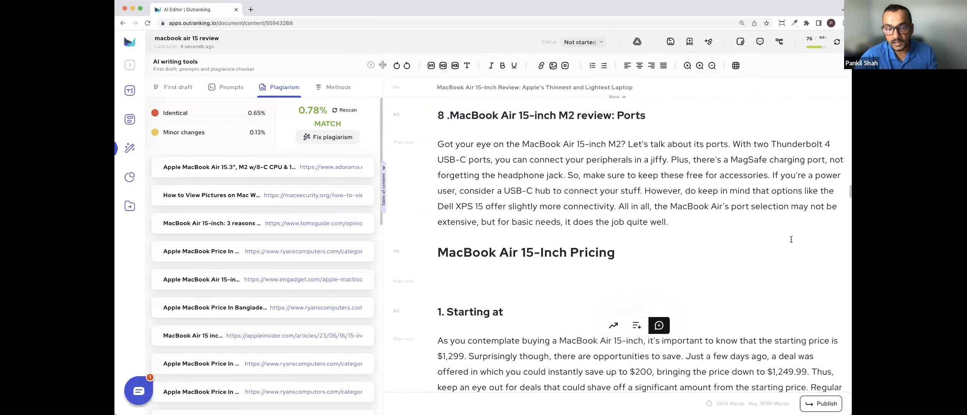
pyautogui.scroll(-20, 791, 239)
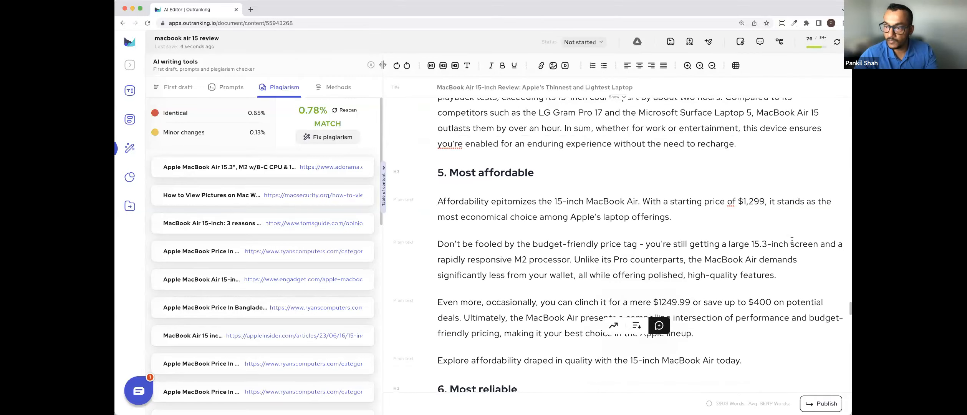
pyautogui.scroll(-15, 506, 188)
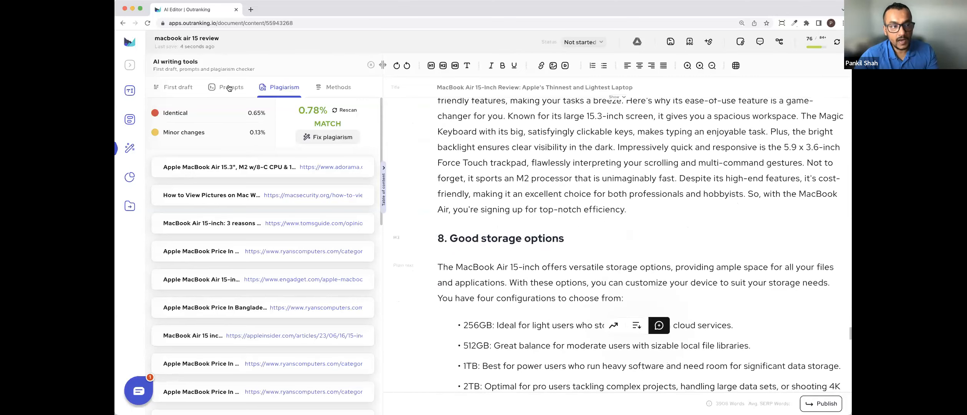
pyautogui.scroll(-15, 669, 303)
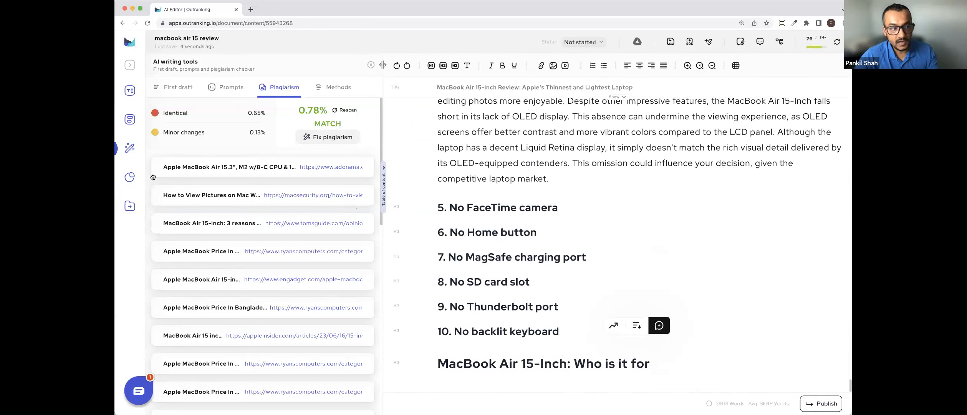
# - View the article's SEO details and check the score against its target, along with the image and uniqueness statistics
pyautogui.click(173, 96)
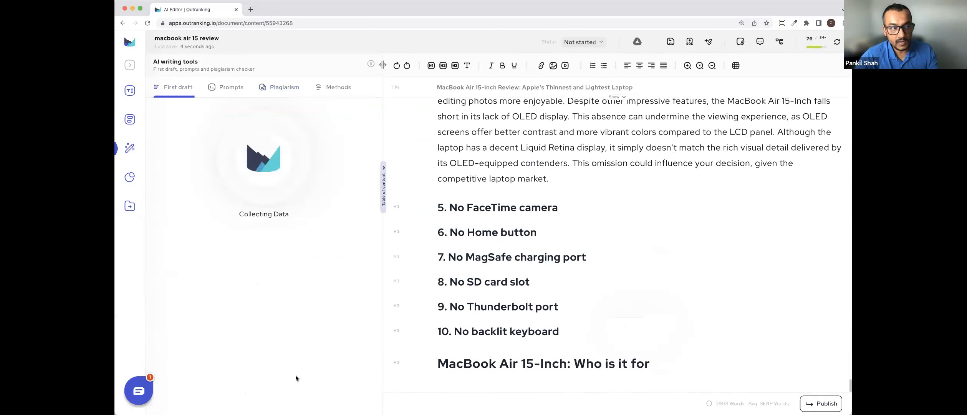
pyautogui.click(363, 402)
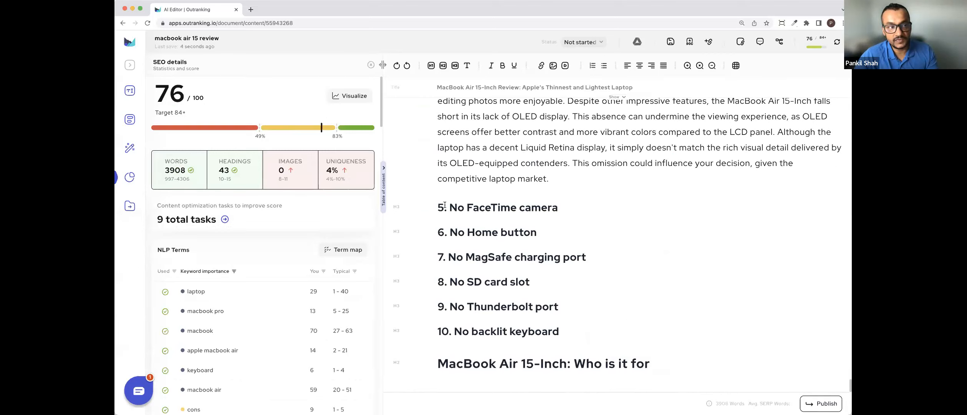
pyautogui.moveTo(186, 113); pyautogui.dragTo(174, 113)
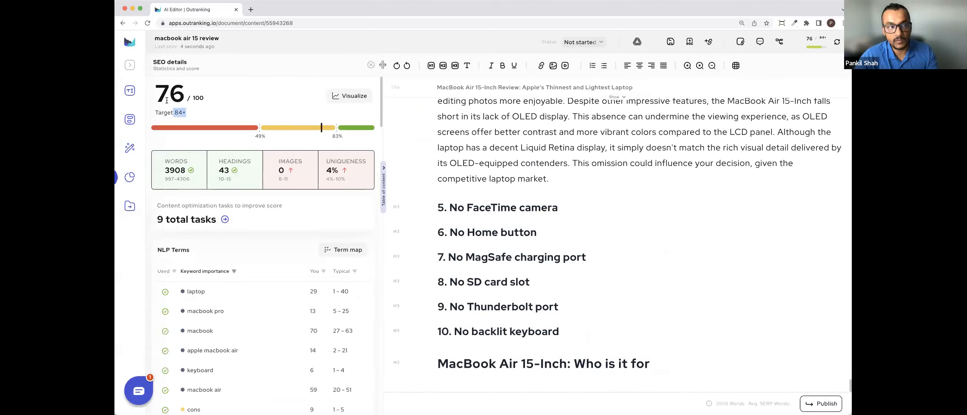
pyautogui.doubleClick(158, 92)
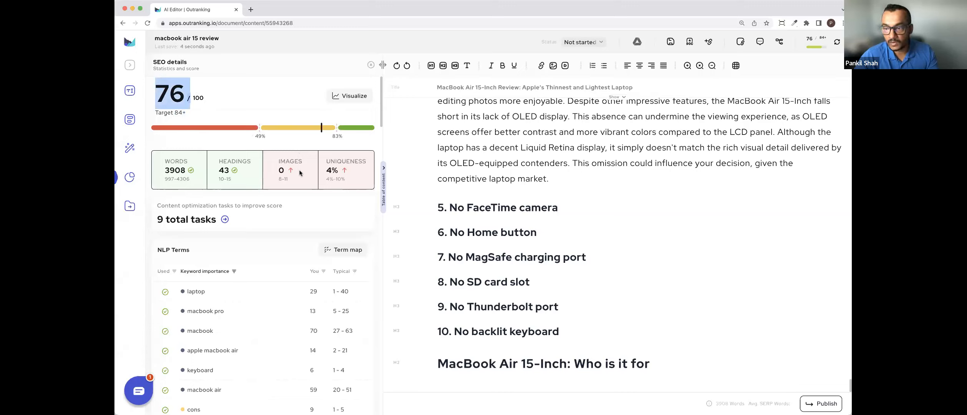
pyautogui.moveTo(298, 172); pyautogui.dragTo(275, 173)
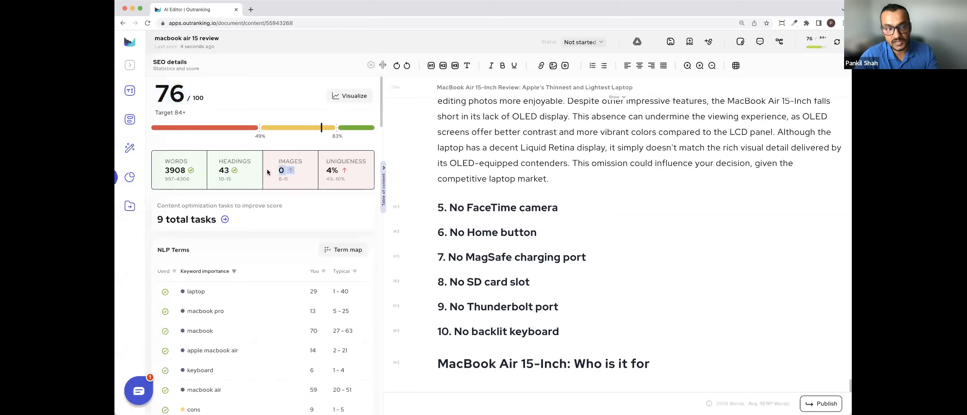
pyautogui.click(335, 172)
pyautogui.moveTo(336, 172)
pyautogui.mouseDown()
pyautogui.moveTo(323, 172)
pyautogui.moveTo(345, 169)
pyautogui.mouseUp()
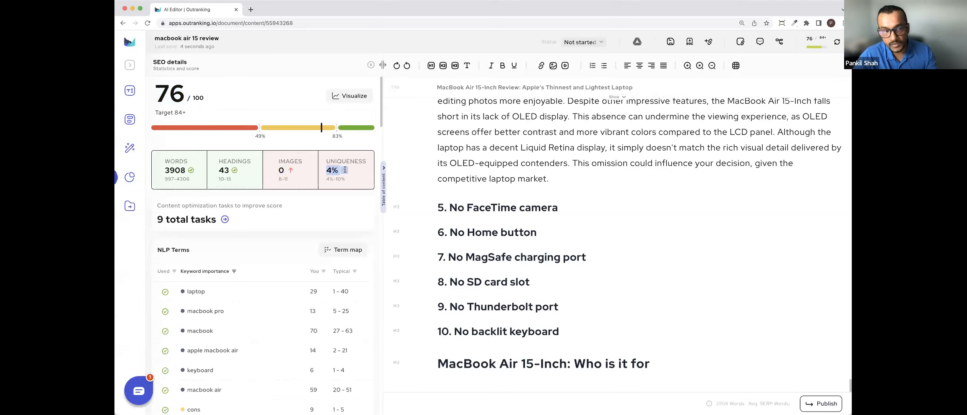
# - Visualize the competition statistics in a wider panel and chart only Uniqueness to compare the competing pages
pyautogui.click(352, 98)
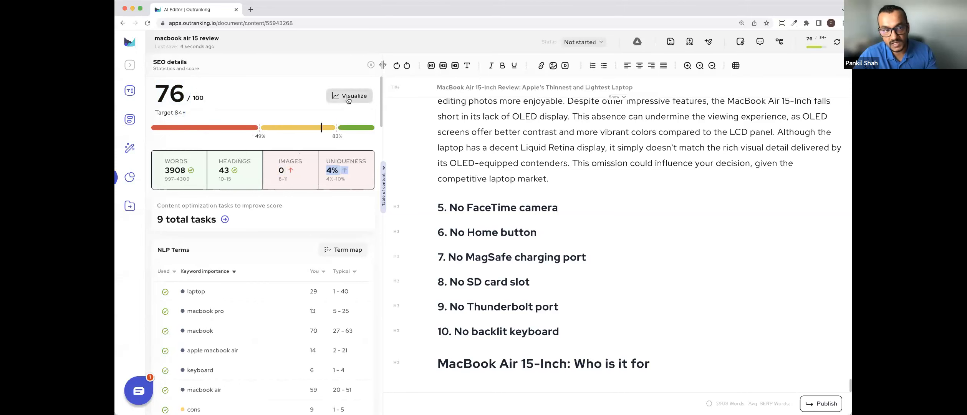
pyautogui.click(383, 65)
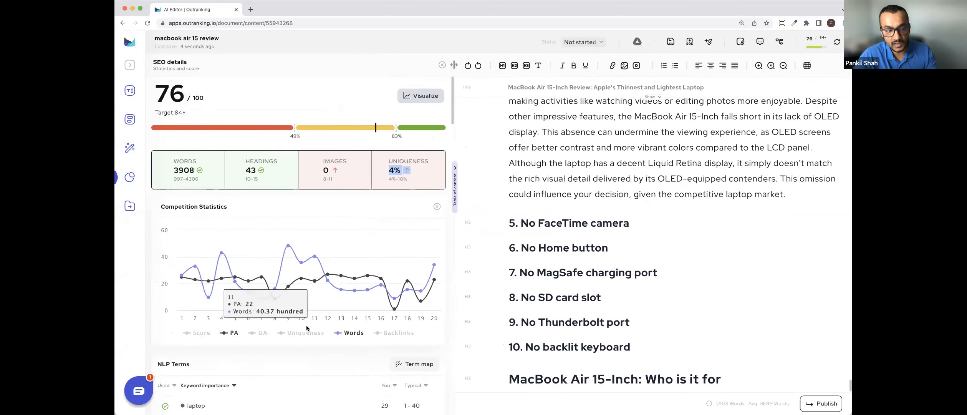
pyautogui.click(306, 333)
pyautogui.click(364, 335)
pyautogui.click(227, 333)
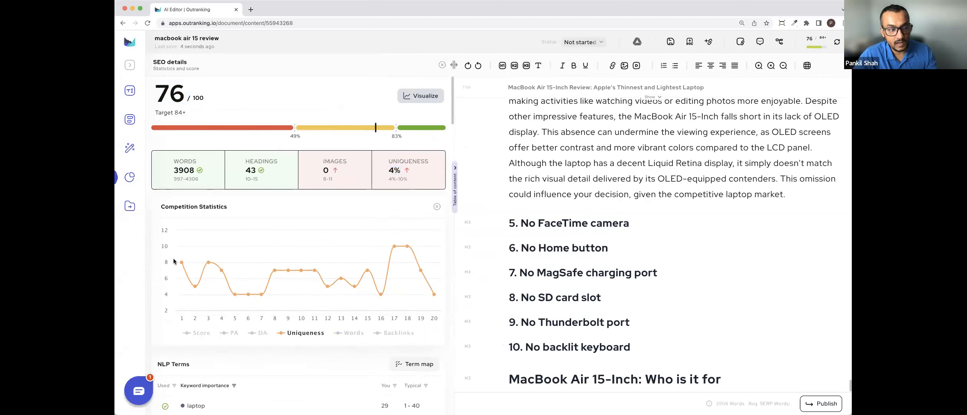
pyautogui.moveTo(208, 263)
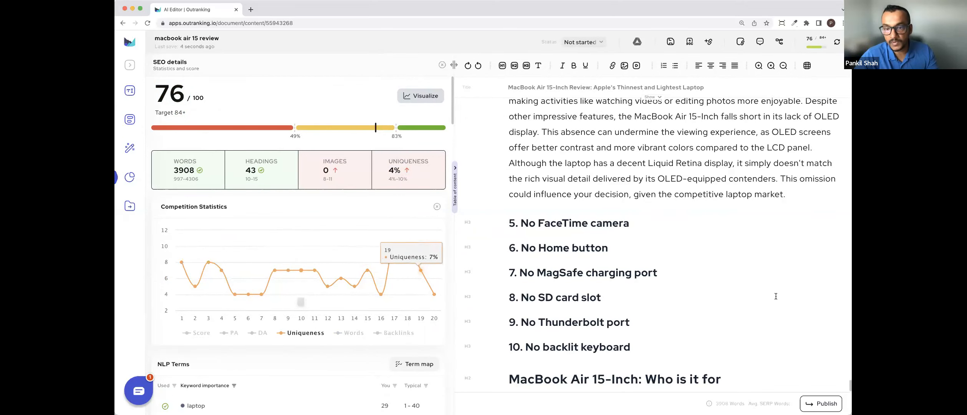
pyautogui.scroll(-1, 762, 300)
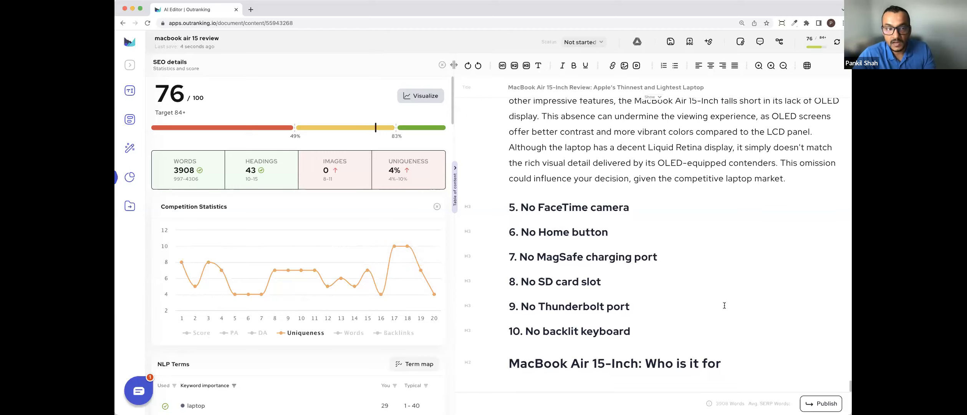
pyautogui.moveTo(411, 246)
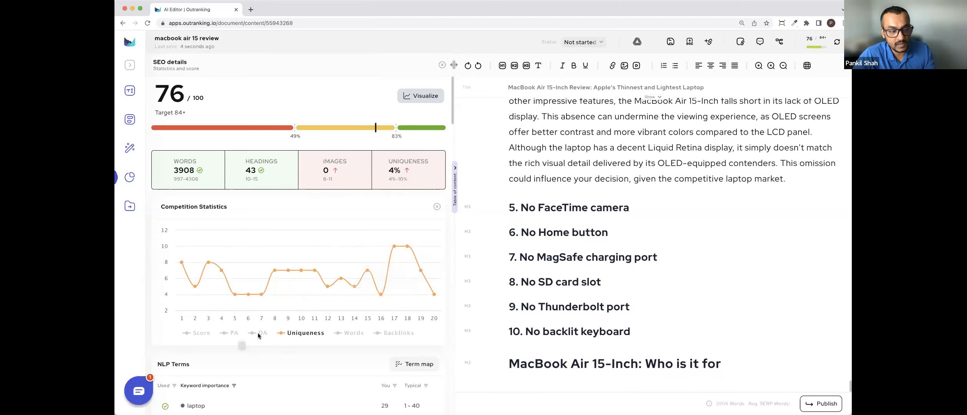
# - Add PA to the competition chart and compare it with Uniqueness for the ranking pages and the recommended uniqueness range
pyautogui.click(234, 333)
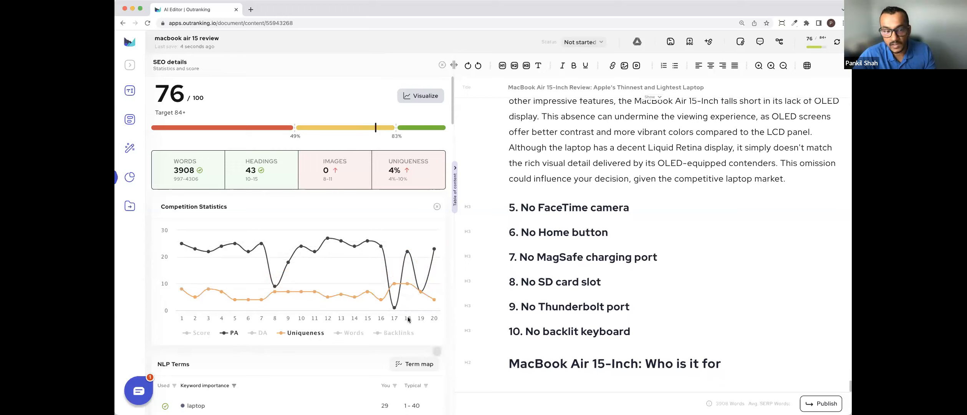
pyautogui.moveTo(395, 308)
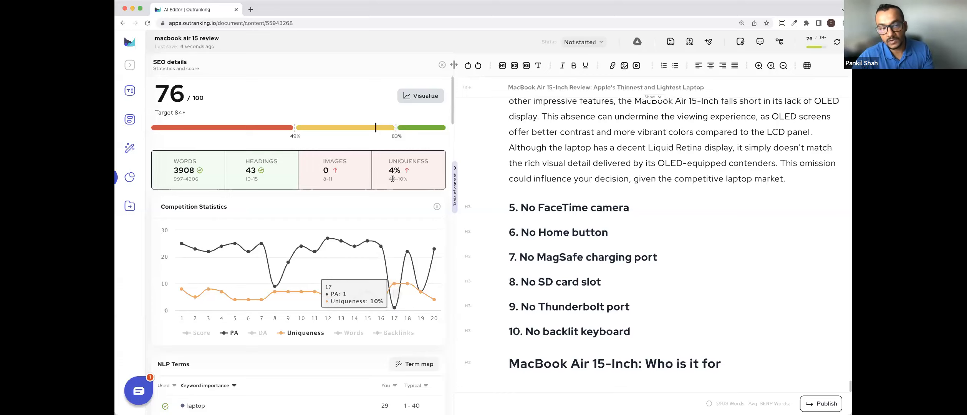
pyautogui.moveTo(389, 179); pyautogui.dragTo(408, 179)
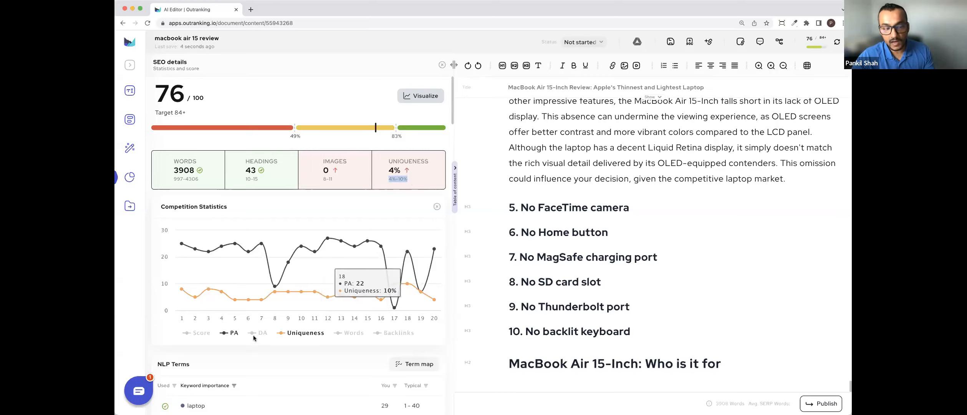
# - Chart only Backlinks in the competition statistics and inspect the values of individual ranking pages
pyautogui.click(399, 332)
pyautogui.click(311, 333)
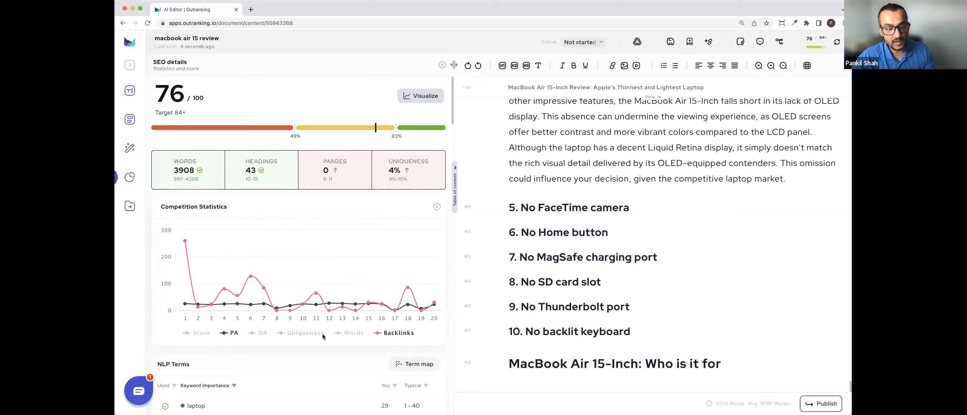
pyautogui.click(228, 334)
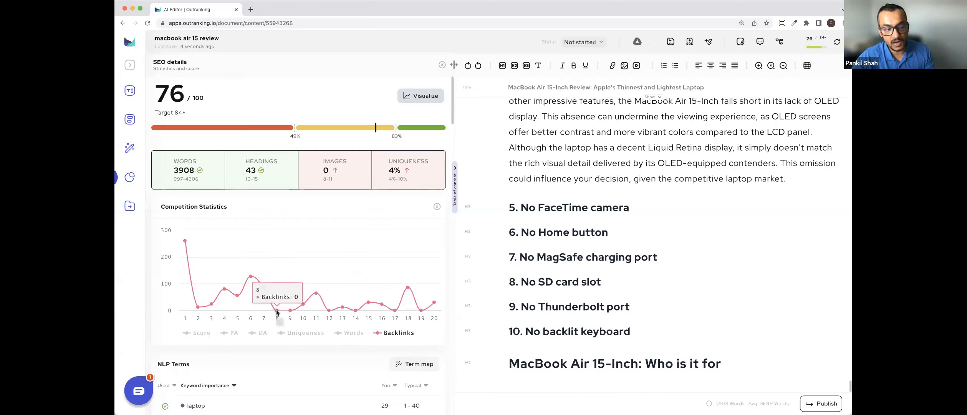
pyautogui.moveTo(274, 311)
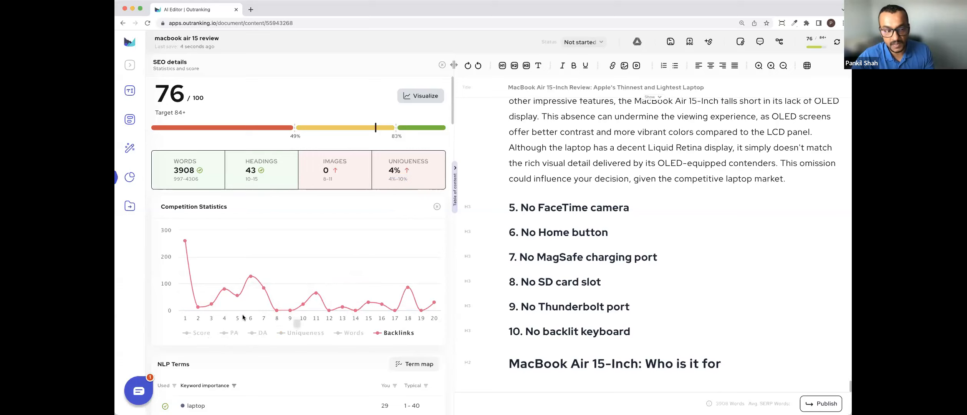
pyautogui.moveTo(198, 307)
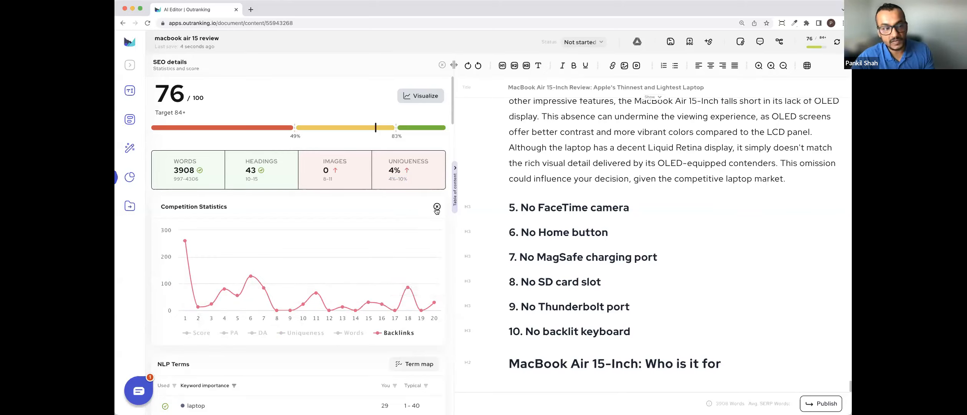
pyautogui.moveTo(185, 241)
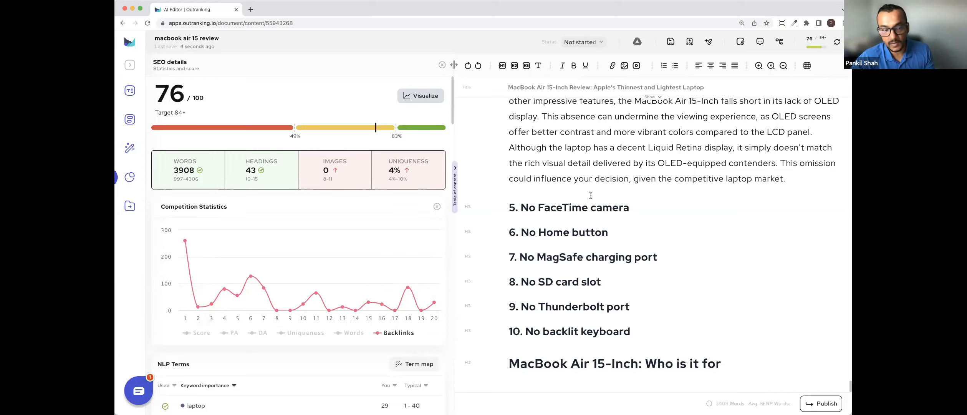
# - Close the competition statistics chart and review the NLP terms list for used and missing keywords
pyautogui.click(436, 207)
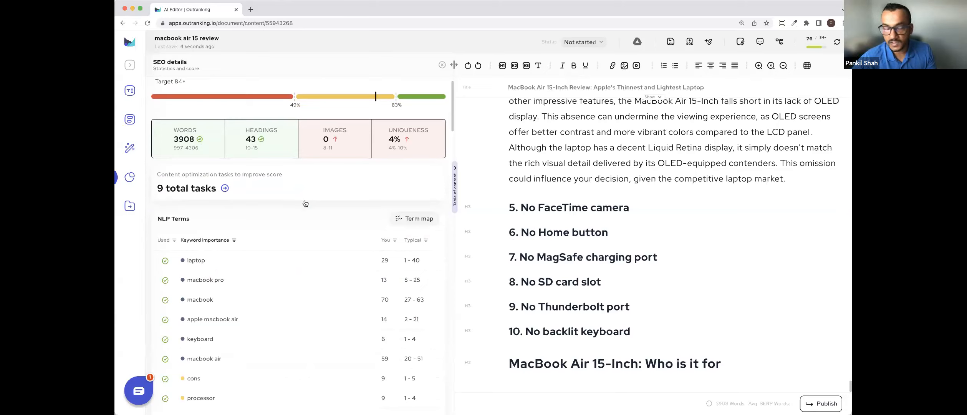
pyautogui.scroll(-5, 305, 203)
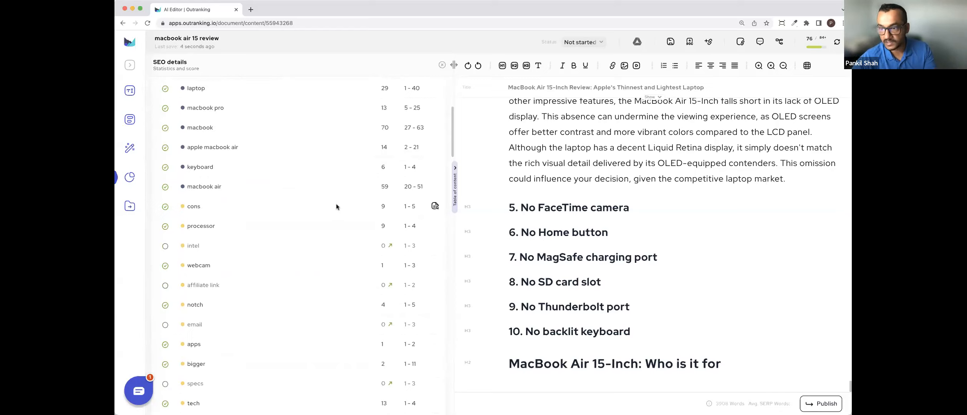
pyautogui.scroll(-5, 368, 214)
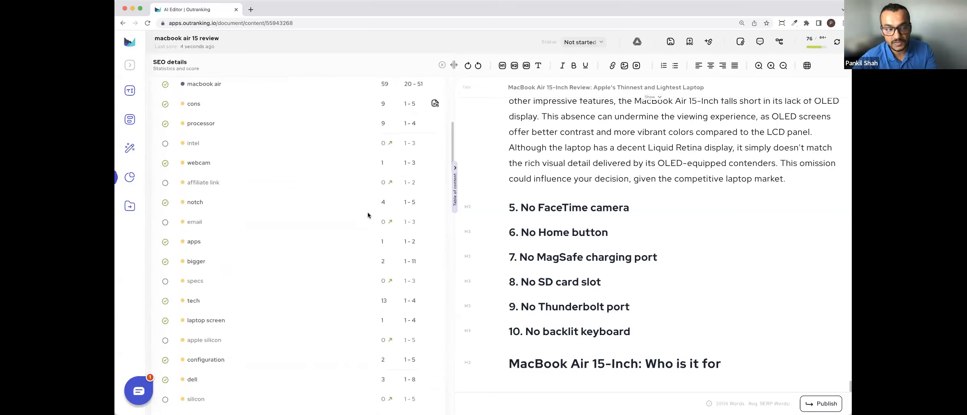
# - Review the highest-importance NLP terms and locate the option showing how ranking pages mention "laptop"
pyautogui.scroll(7, 368, 215)
pyautogui.scroll(-2, 368, 215)
pyautogui.moveTo(183, 183)
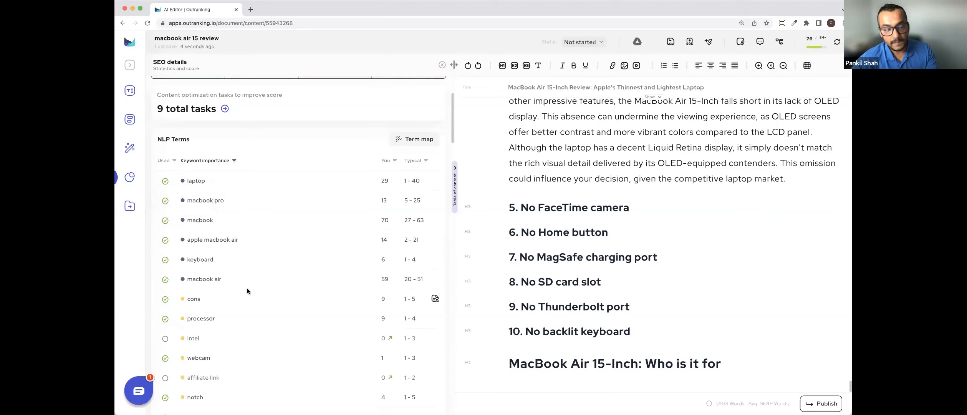
pyautogui.moveTo(183, 299)
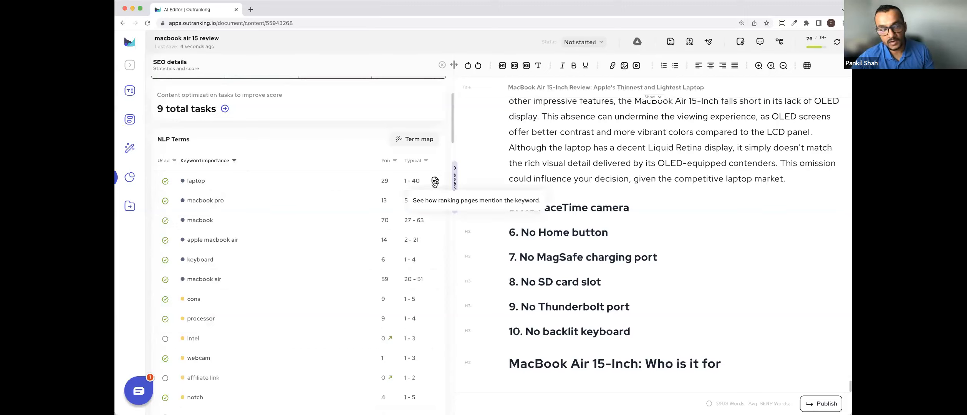
# - Open the term map, examine which NLP terms each of the ten ranking pages uses, and close the map
pyautogui.click(421, 145)
pyautogui.scroll(-15, 401, 189)
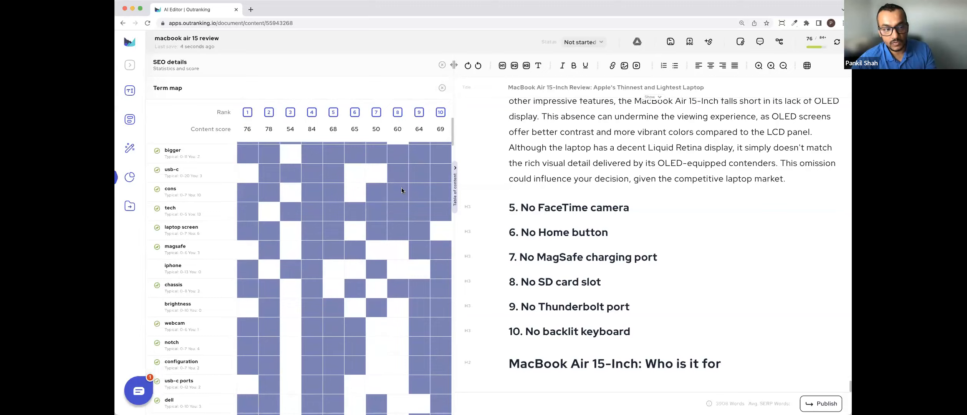
pyautogui.scroll(-15, 401, 190)
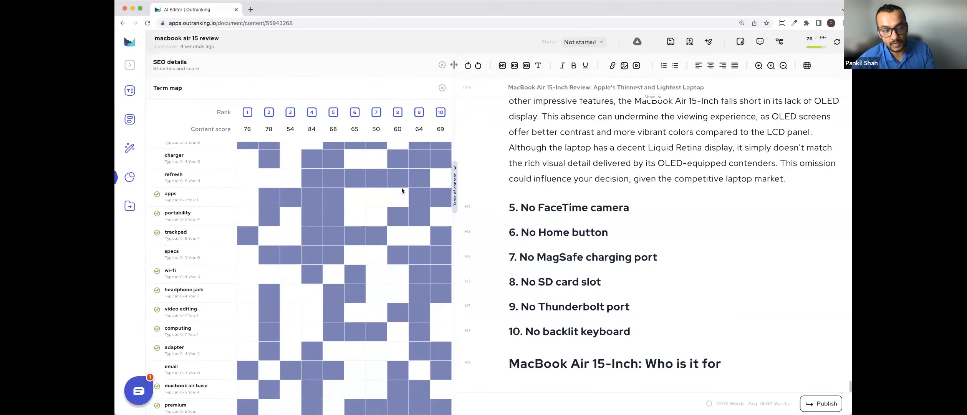
pyautogui.scroll(-15, 402, 191)
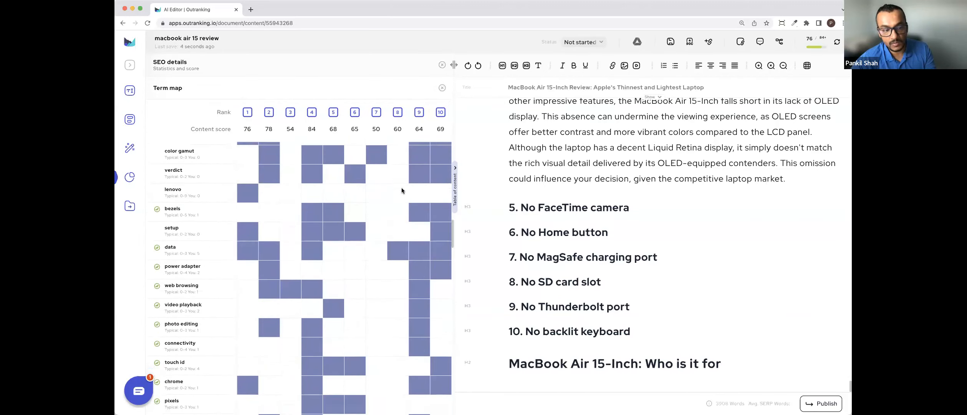
pyautogui.scroll(-15, 401, 190)
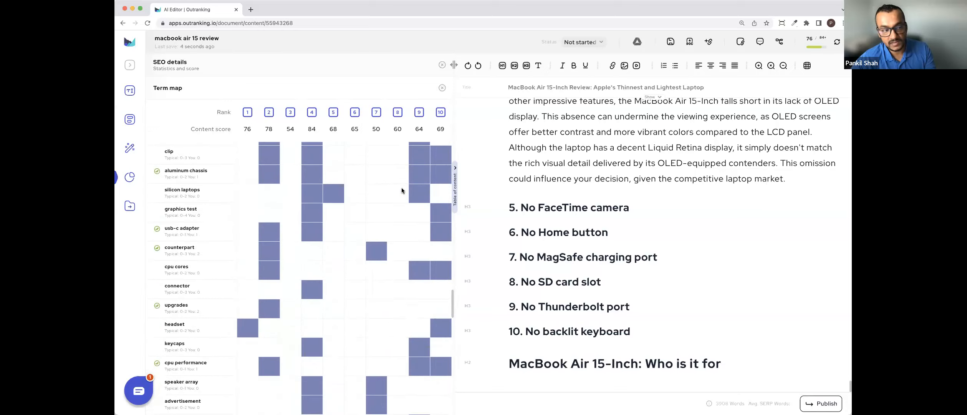
pyautogui.scroll(-15, 402, 190)
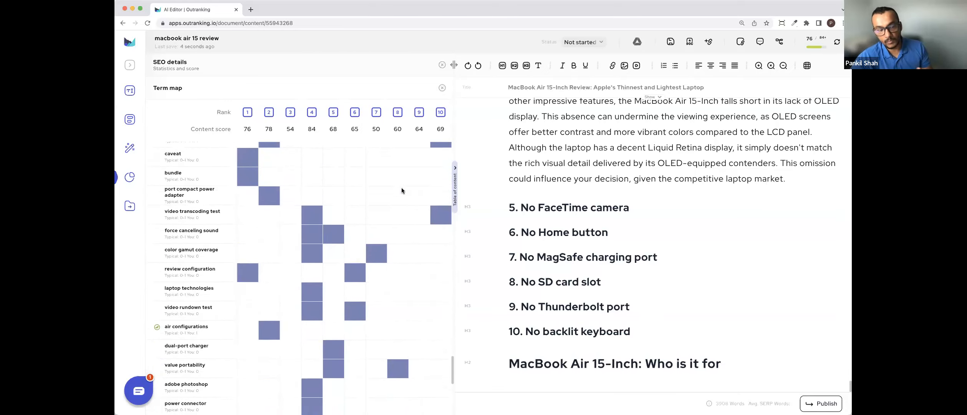
pyautogui.scroll(20, 401, 191)
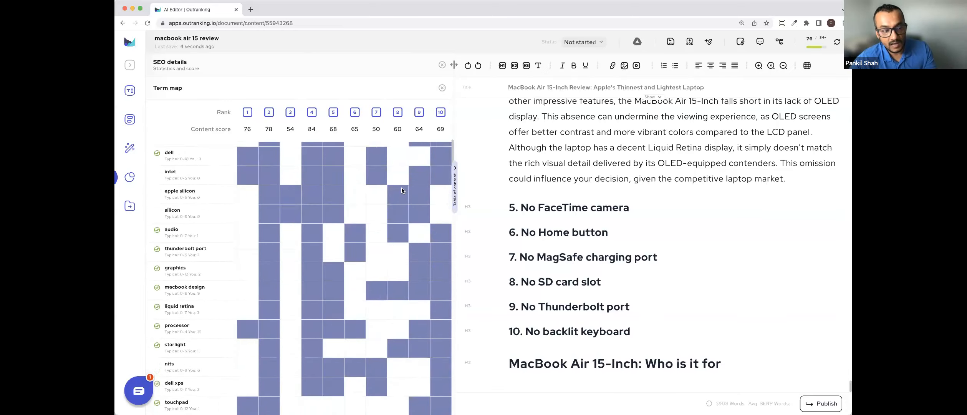
pyautogui.click(443, 89)
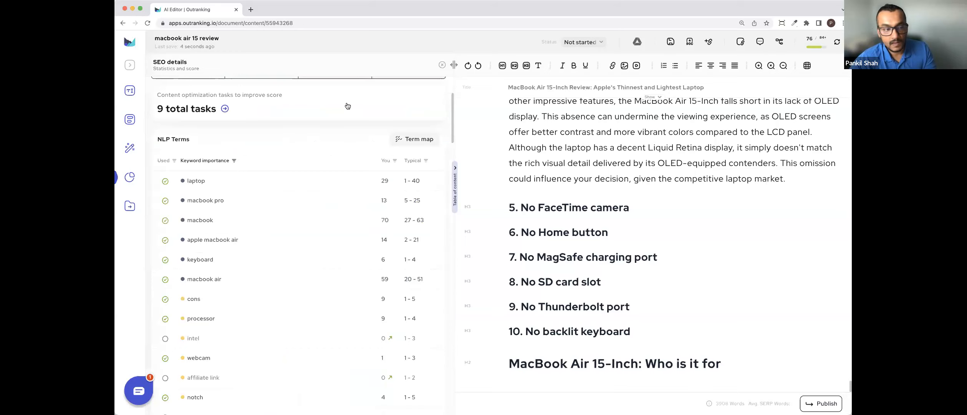
# - Open the SEO score breakdown and review the title, description, outline, content, media and links factors
pyautogui.scroll(5, 317, 185)
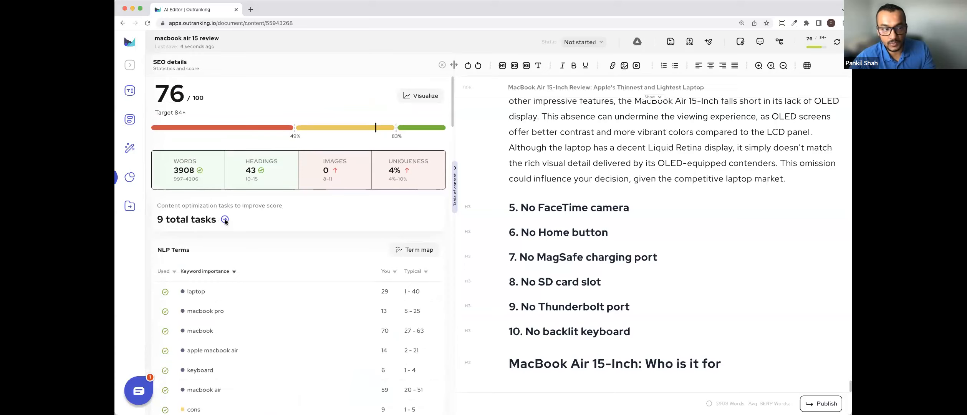
pyautogui.click(225, 219)
pyautogui.scroll(-15, 286, 231)
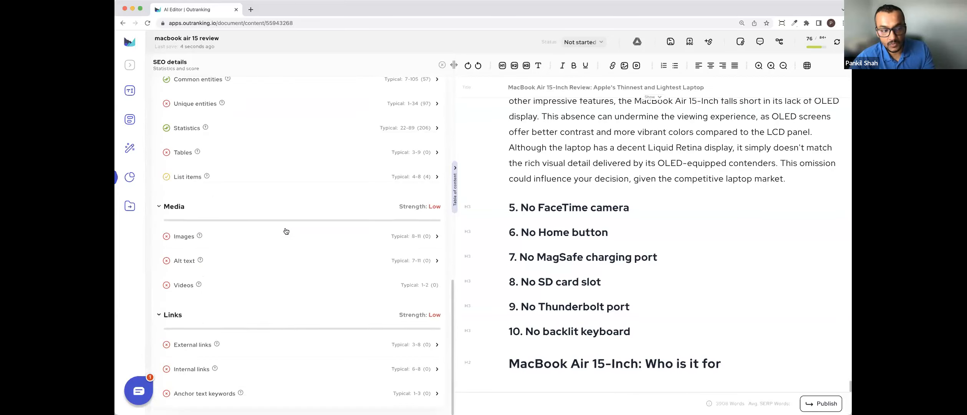
pyautogui.scroll(3, 286, 231)
pyautogui.scroll(7, 286, 231)
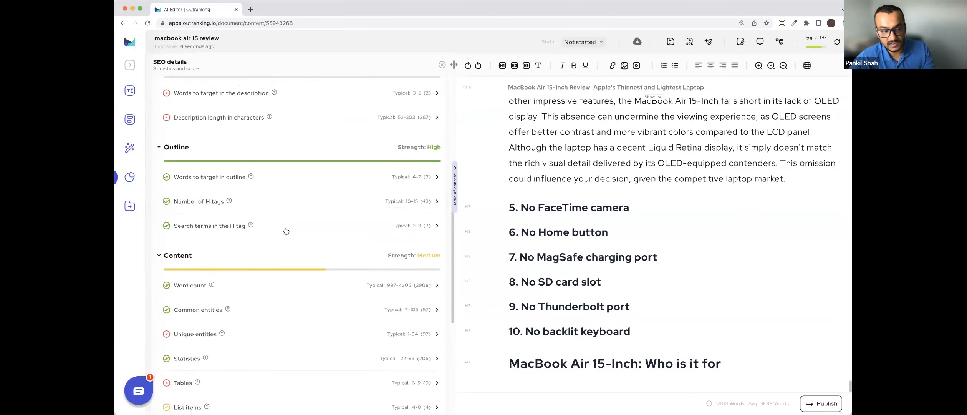
pyautogui.scroll(2, 285, 230)
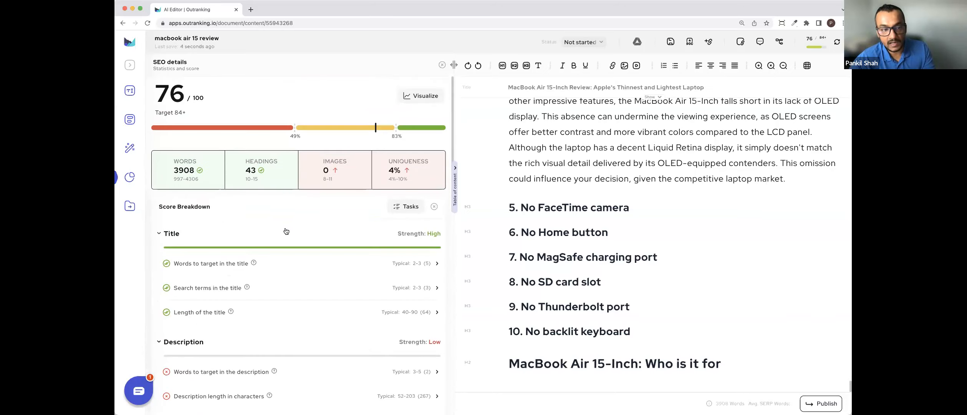
# - Show the score breakdown as tasks and examine the description task about adding the missing common terms
pyautogui.click(405, 210)
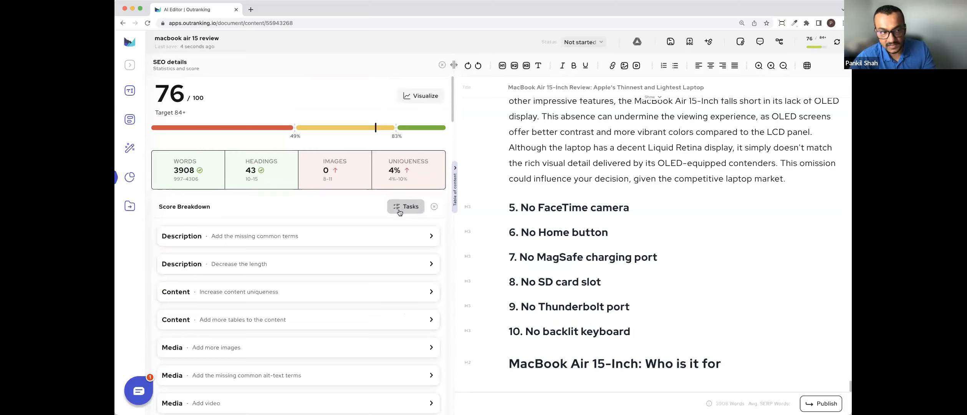
pyautogui.scroll(-5, 399, 250)
pyautogui.scroll(4, 400, 250)
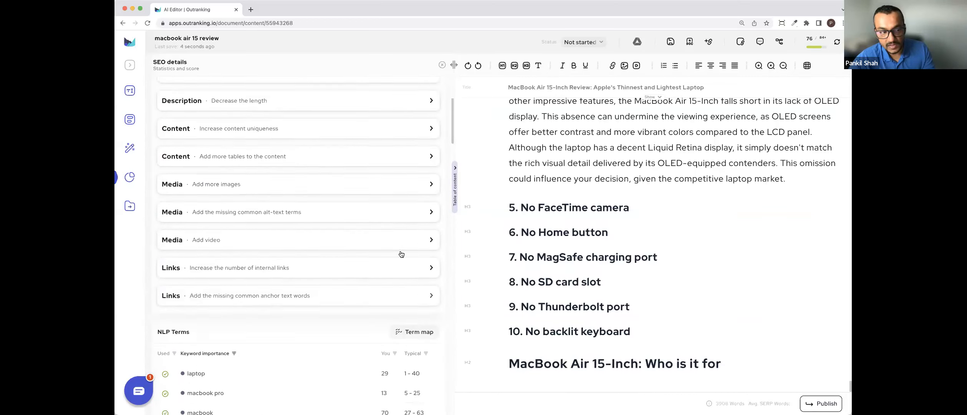
pyautogui.click(284, 180)
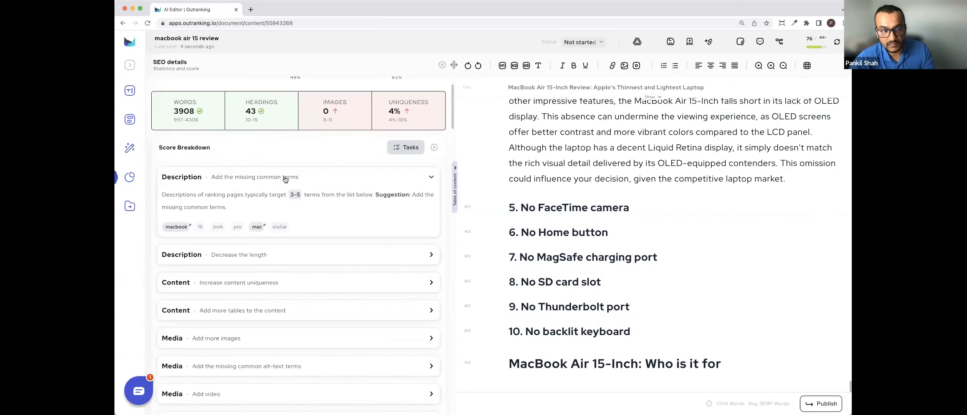
pyautogui.click(286, 182)
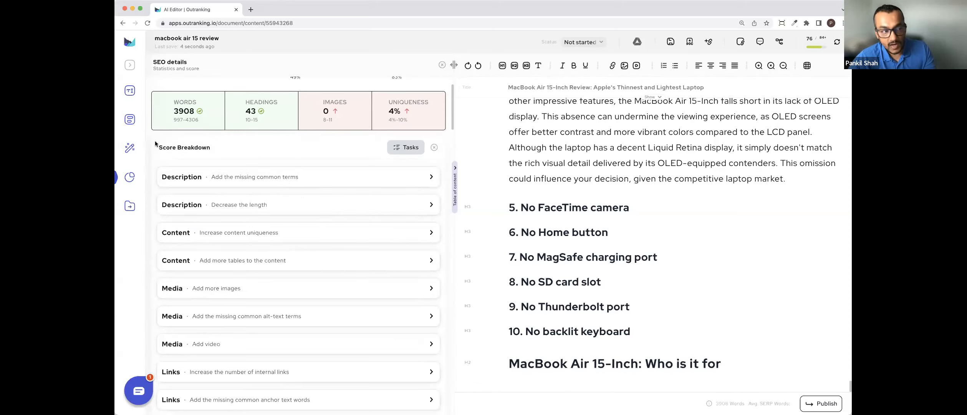
# - Return to the AI writing tools' first draft outline and expand "MacBook Air 15-Inch Features" to review its subheadings
pyautogui.click(131, 149)
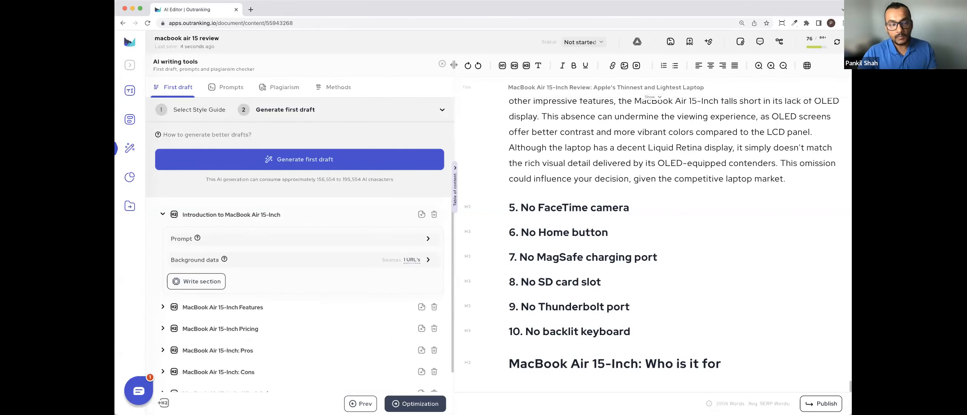
pyautogui.scroll(2, 843, 323)
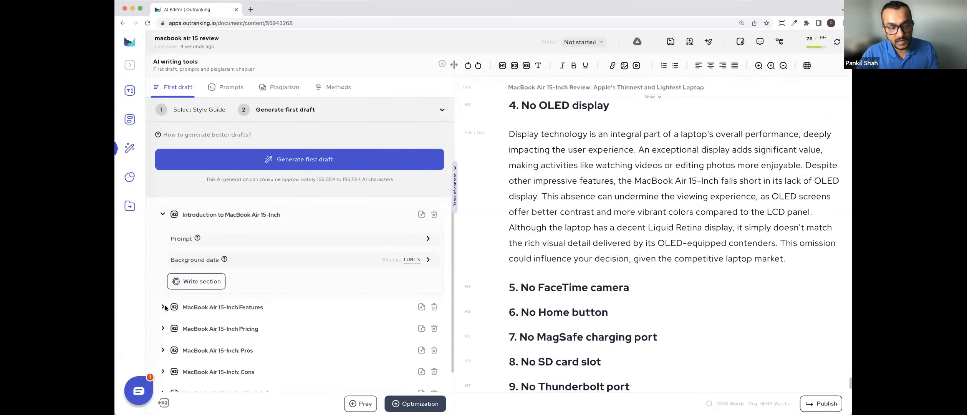
pyautogui.click(223, 307)
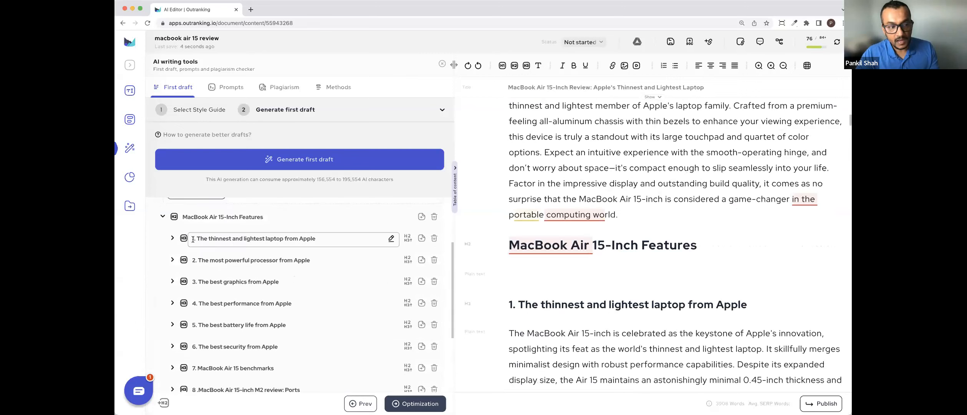
pyautogui.moveTo(198, 238); pyautogui.dragTo(316, 239)
pyautogui.click(227, 262)
pyautogui.moveTo(226, 260)
pyautogui.mouseDown()
pyautogui.moveTo(281, 260)
pyautogui.moveTo(214, 267)
pyautogui.moveTo(223, 265)
pyautogui.mouseUp()
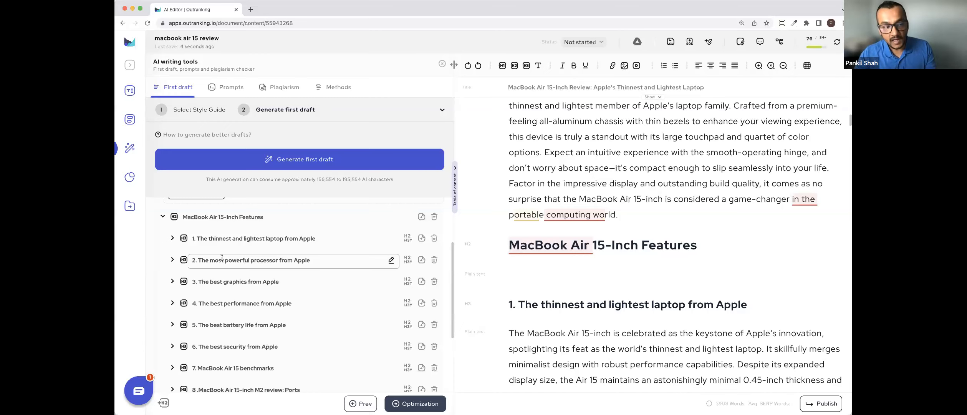
# - Expand the background data of "2. The most powerful processor from Apple" and examine its M2 chip specifications
pyautogui.click(173, 260)
pyautogui.click(203, 271)
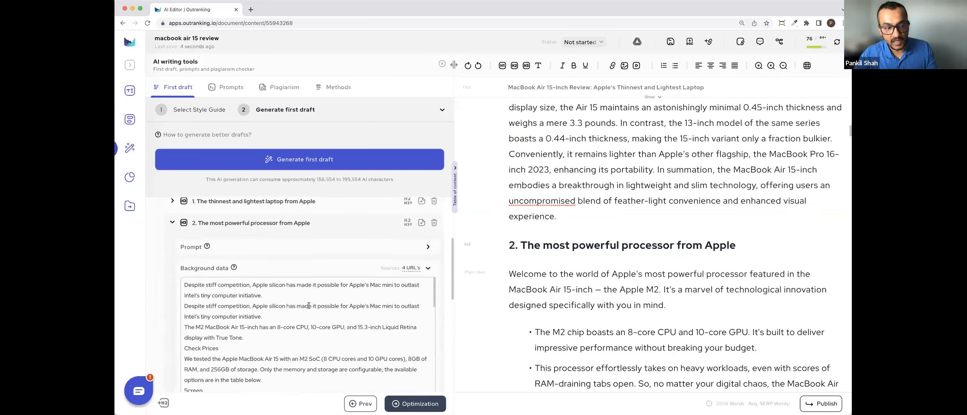
pyautogui.scroll(-3, 298, 303)
pyautogui.moveTo(361, 291); pyautogui.dragTo(204, 289)
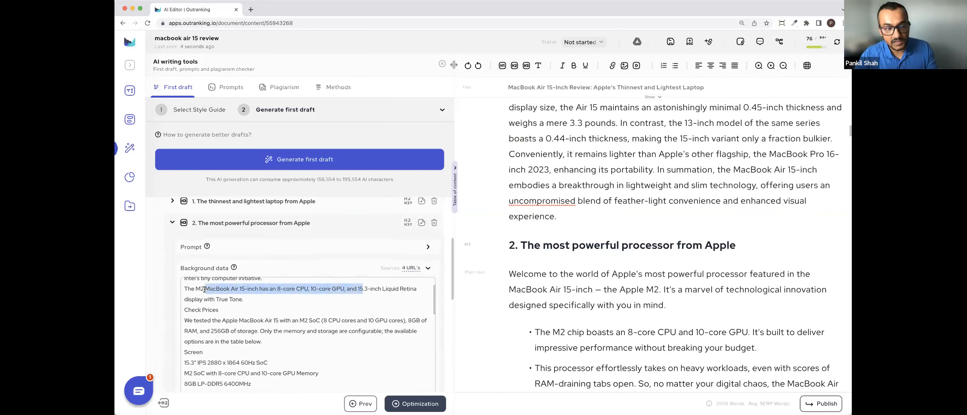
pyautogui.scroll(-3, 321, 346)
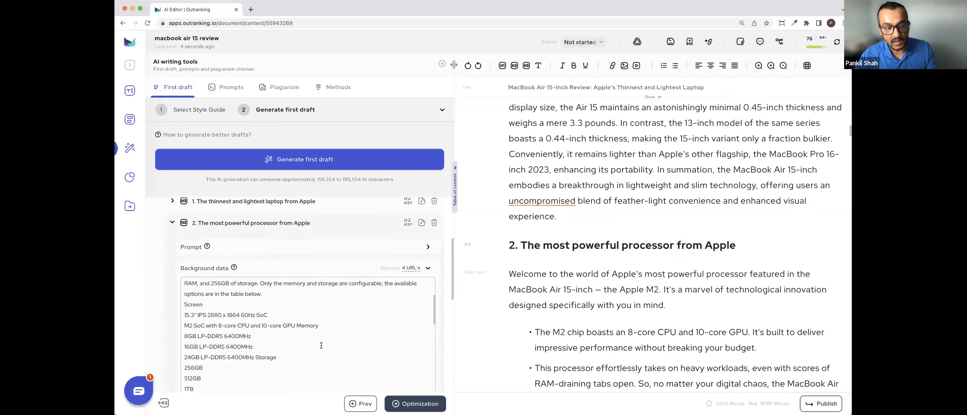
pyautogui.scroll(-5, 321, 346)
pyautogui.moveTo(382, 348); pyautogui.dragTo(314, 348)
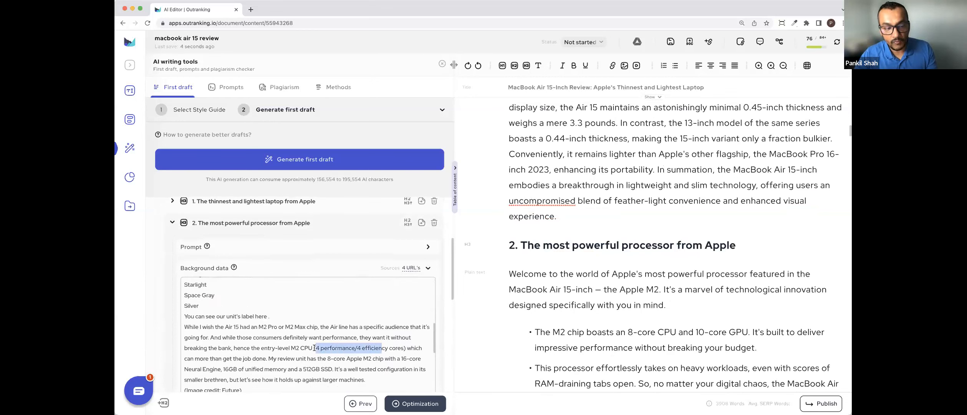
pyautogui.click(371, 372)
# - Read the performance test passages comparing the Air 15 with Intel laptops in the processor section's background data
pyautogui.scroll(-1, 372, 370)
pyautogui.scroll(-5, 372, 369)
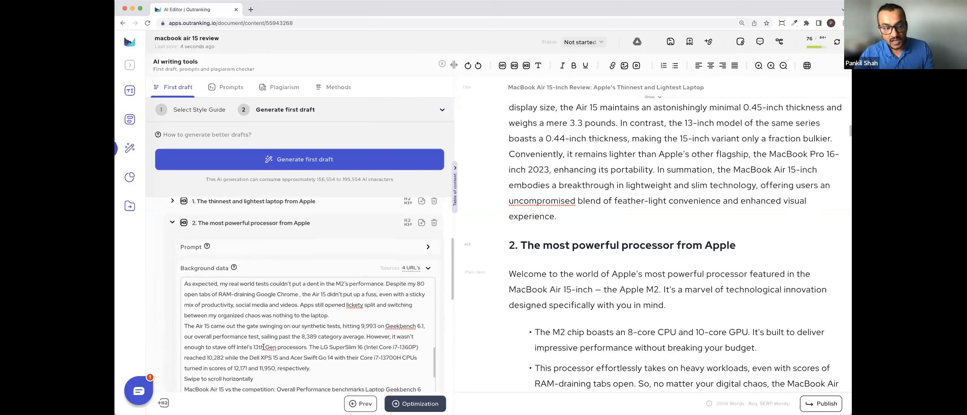
pyautogui.moveTo(312, 346); pyautogui.dragTo(229, 345)
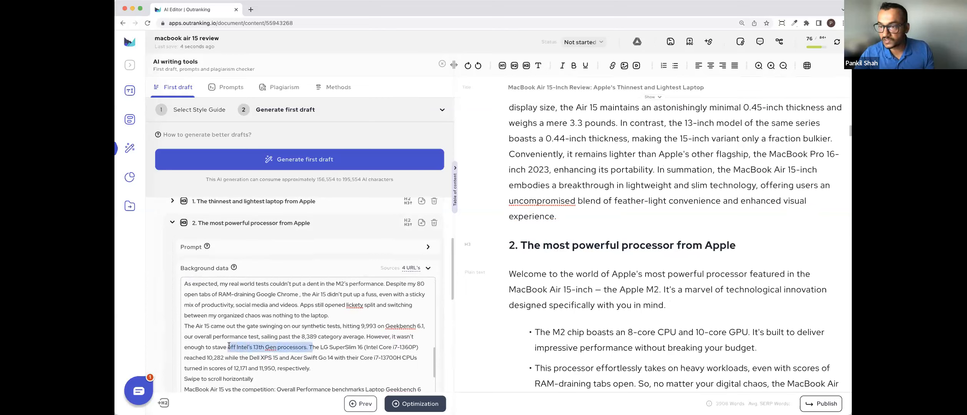
pyautogui.click(361, 341)
pyautogui.scroll(1, 361, 341)
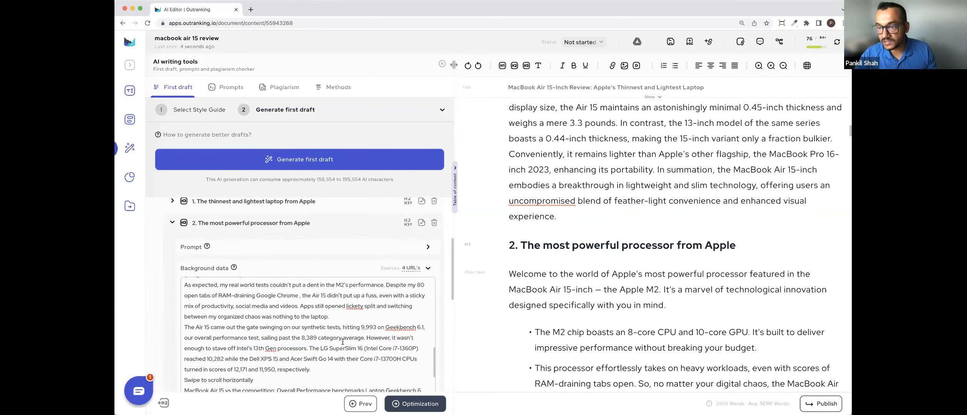
pyautogui.scroll(-2, 342, 341)
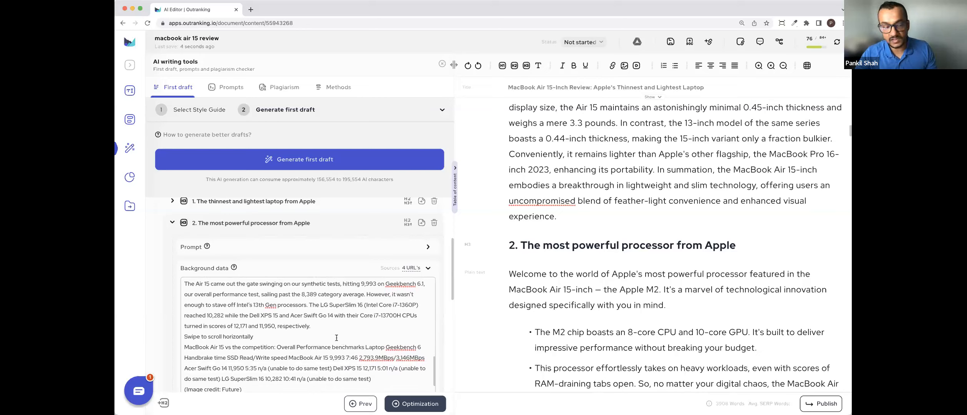
pyautogui.click(311, 327)
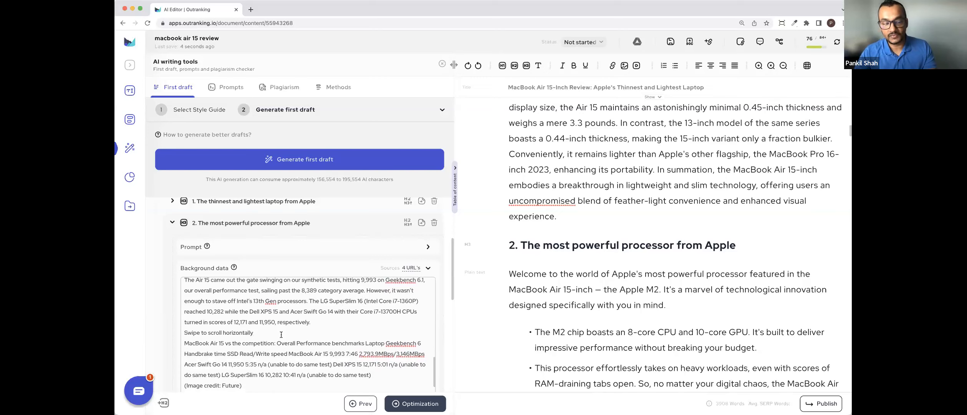
pyautogui.scroll(-1, 281, 335)
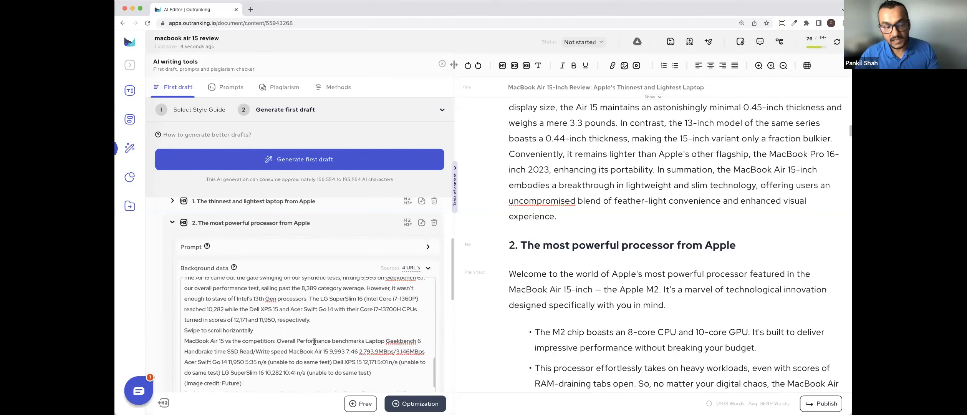
# - Copy all background data of the "2. The most powerful processor from Apple" section and clear the field
pyautogui.press('super+a')
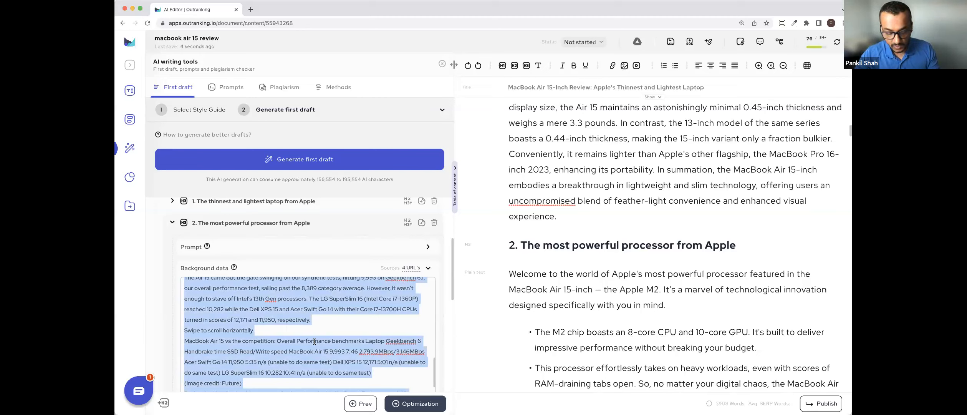
pyautogui.press('BackSpace')
pyautogui.press('super+v')
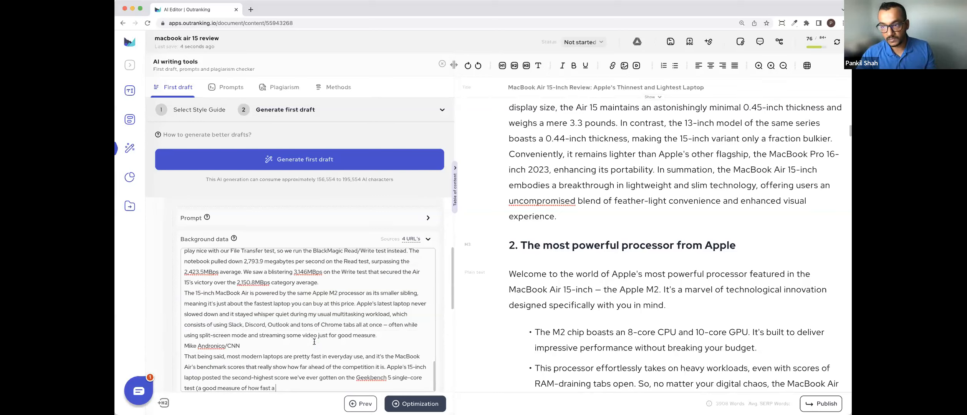
pyautogui.press('super+a')
pyautogui.press('super+c')
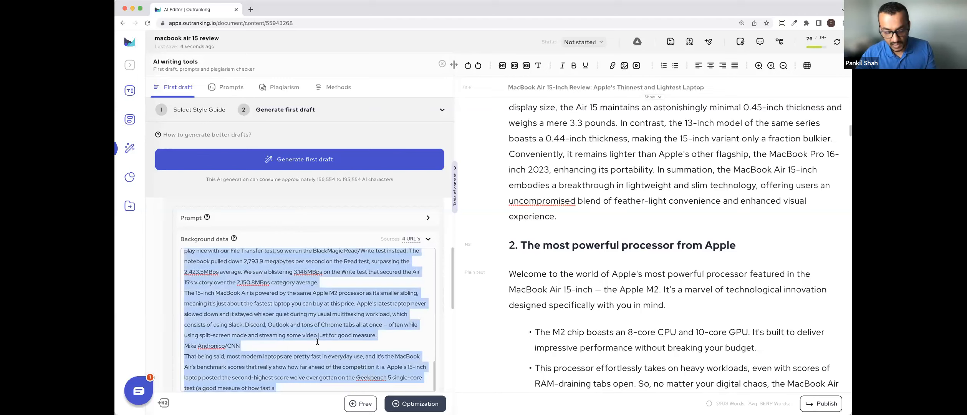
pyautogui.press('BackSpace')
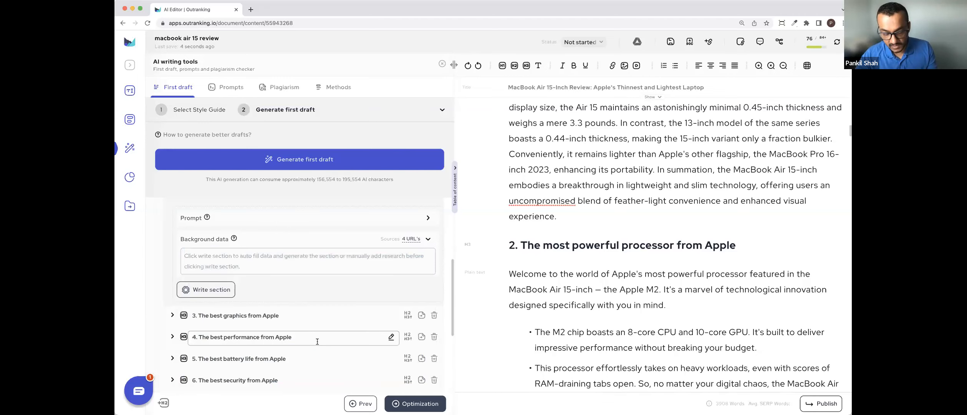
# - Paste the copied background data back into the processor section and view the outline's input for adding URLs to background data
pyautogui.press('super+v')
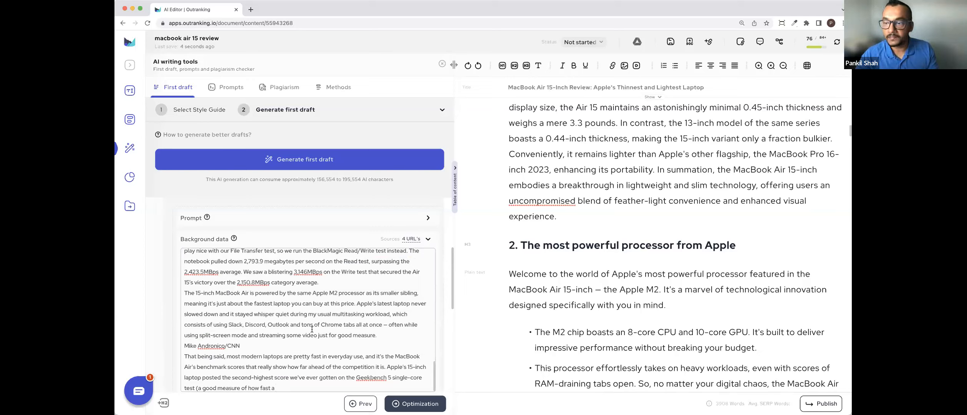
pyautogui.click(131, 120)
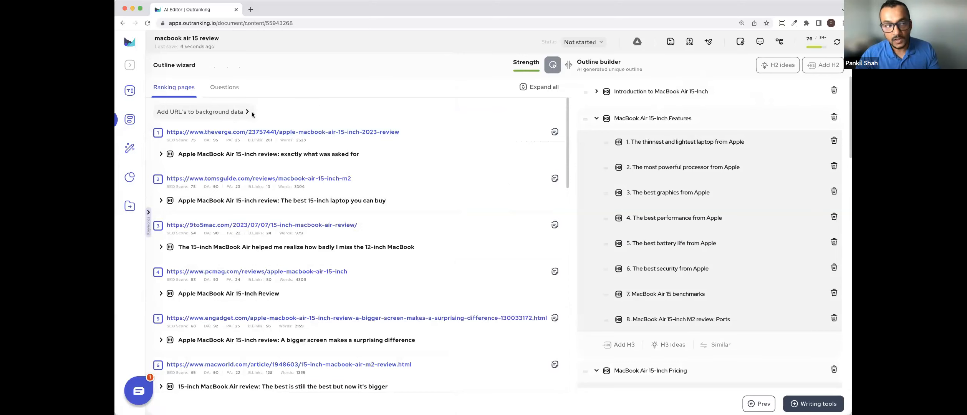
pyautogui.click(179, 112)
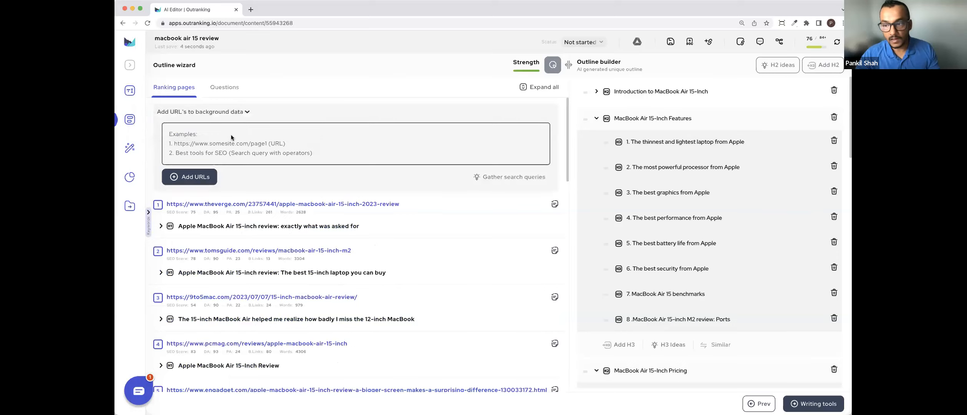
pyautogui.click(244, 147)
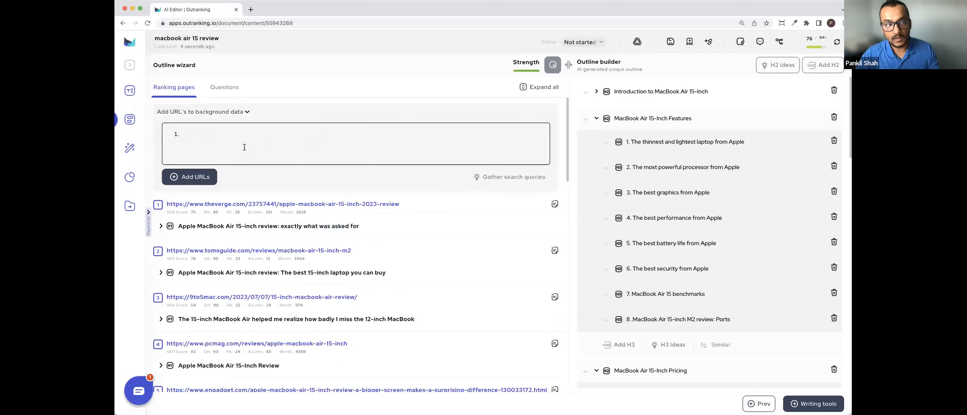
pyautogui.click(247, 112)
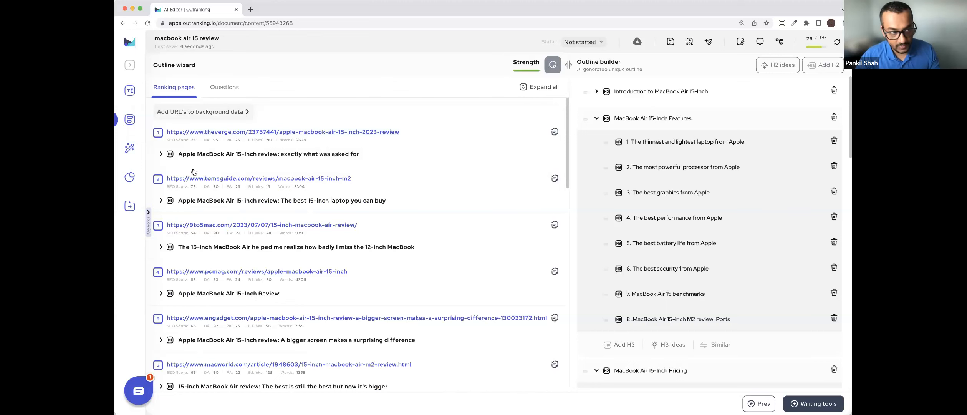
# - Open the prompts of the AI writing tools and look at the custom background research editor for prompts
pyautogui.click(134, 180)
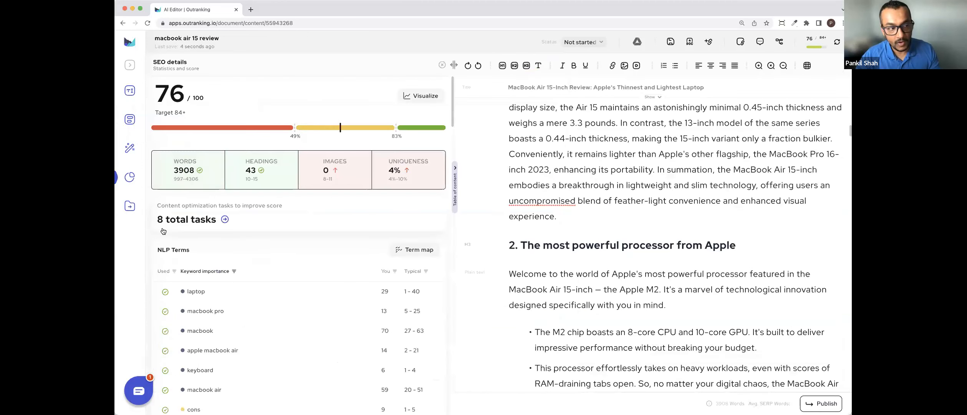
pyautogui.click(130, 147)
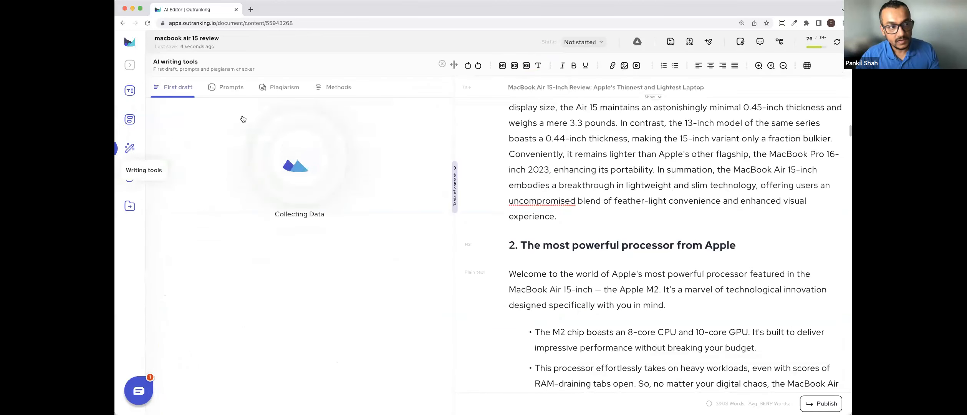
pyautogui.click(238, 94)
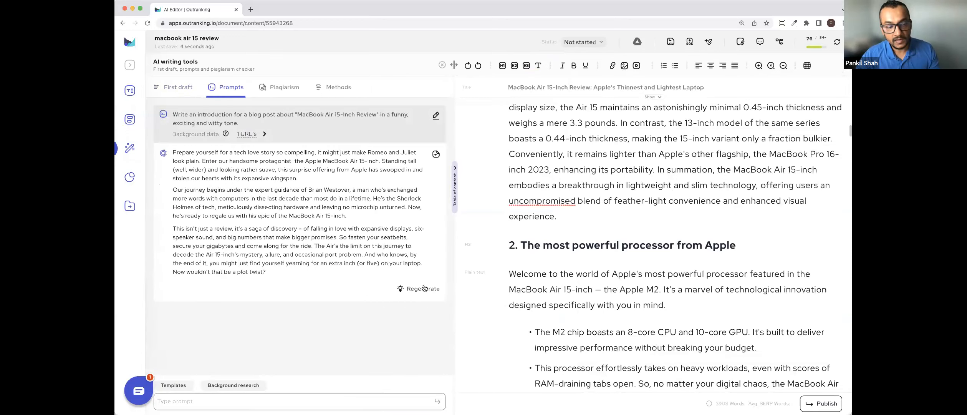
pyautogui.click(250, 385)
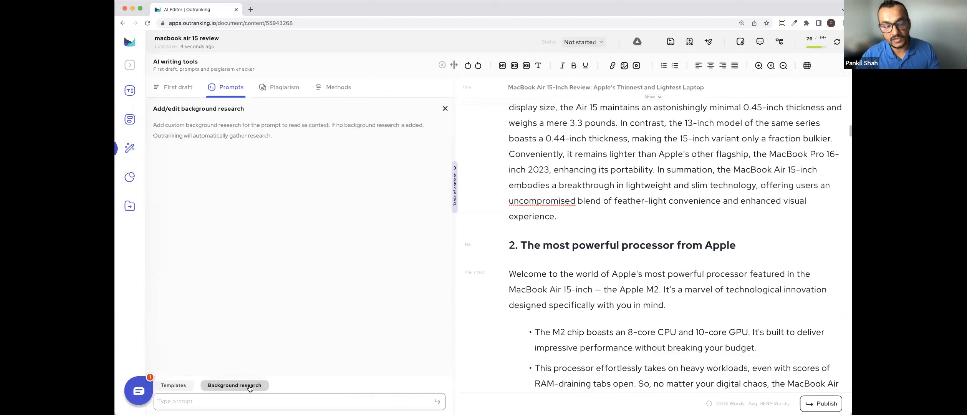
pyautogui.click(445, 109)
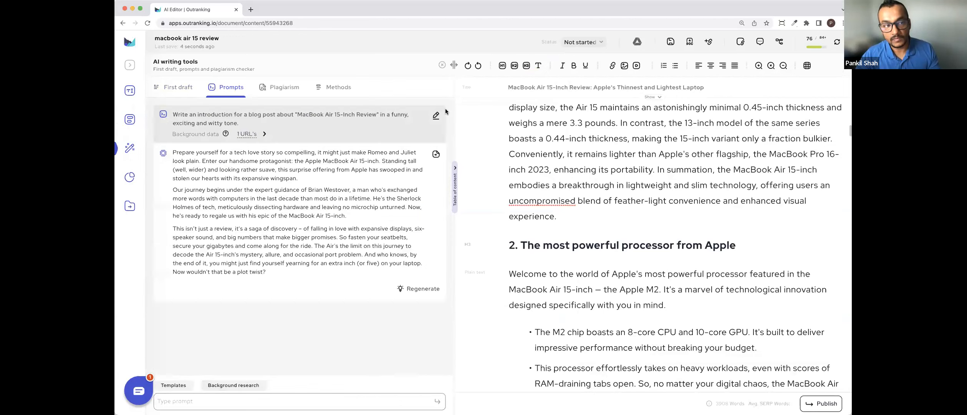
pyautogui.click(251, 398)
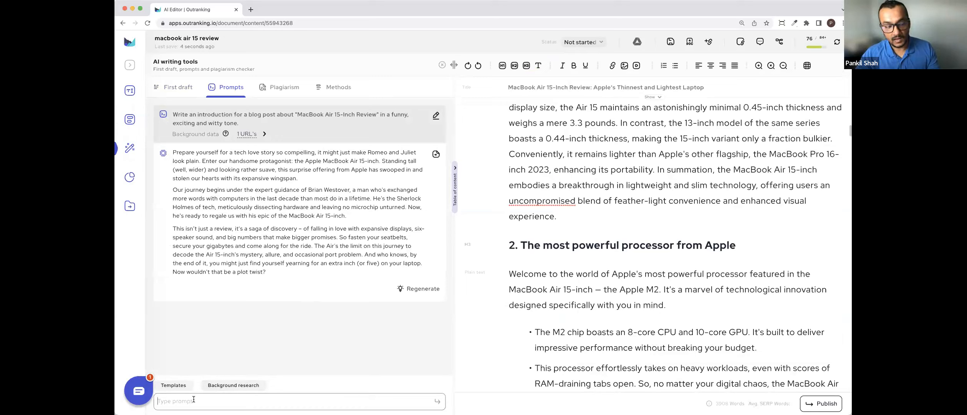
# - Open the product liability attorney prompt template for editing and examine its additional prompt controls, from #TITLE# to #SUBHEADING#
pyautogui.click(175, 385)
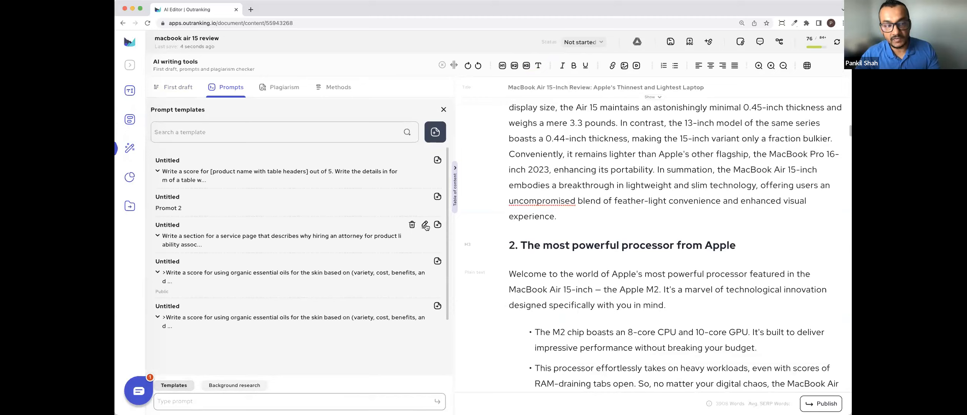
pyautogui.click(425, 226)
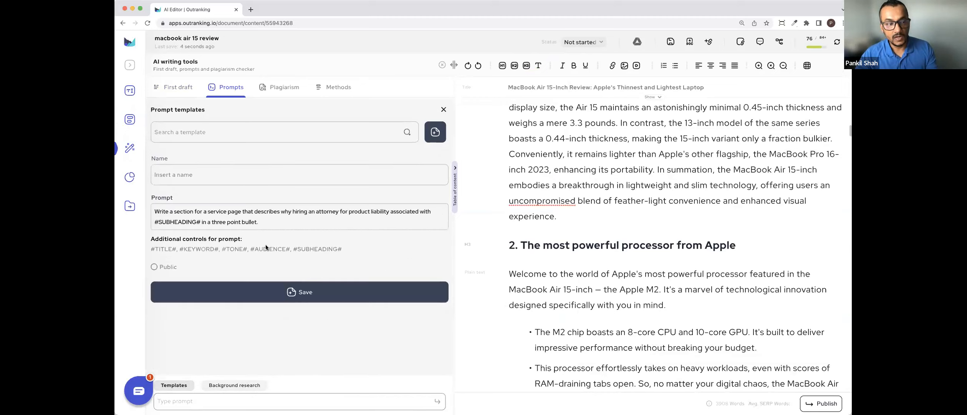
pyautogui.moveTo(350, 251); pyautogui.dragTo(148, 251)
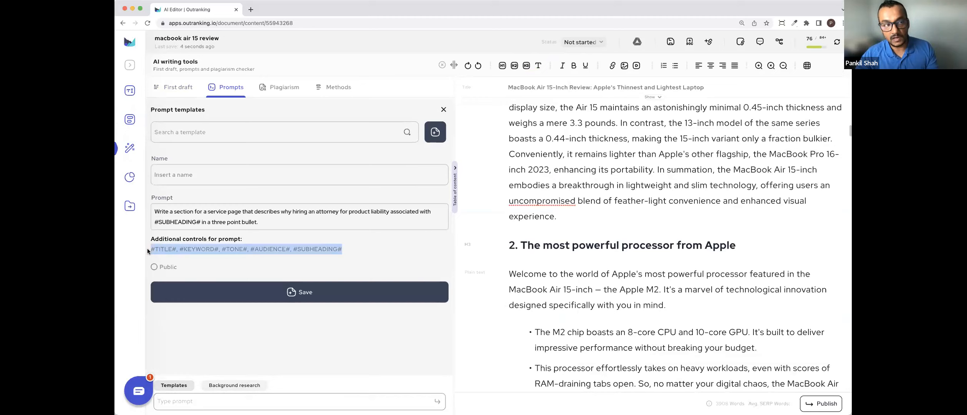
pyautogui.click(361, 249)
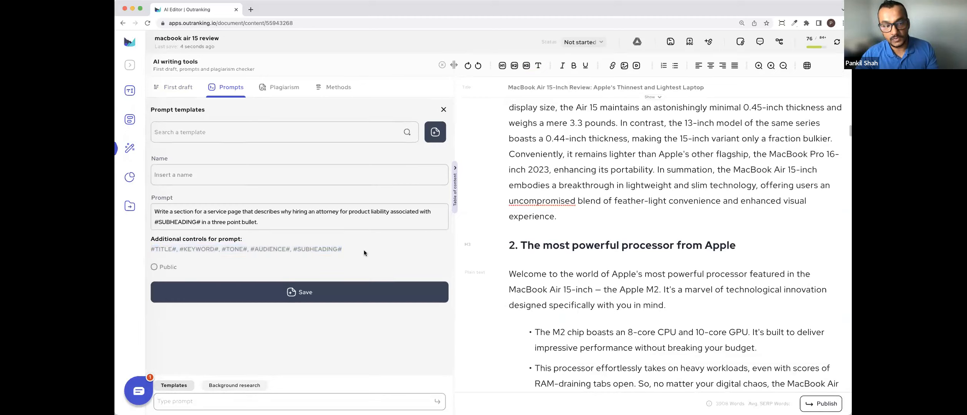
pyautogui.moveTo(281, 254); pyautogui.dragTo(150, 250)
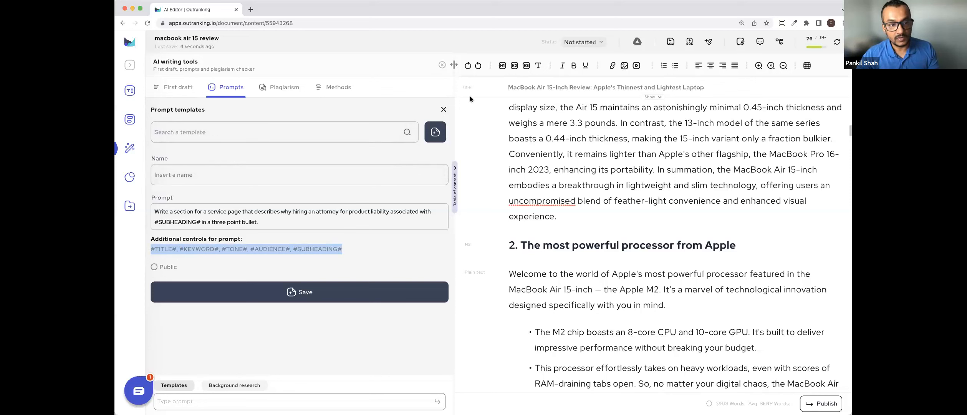
pyautogui.click(444, 111)
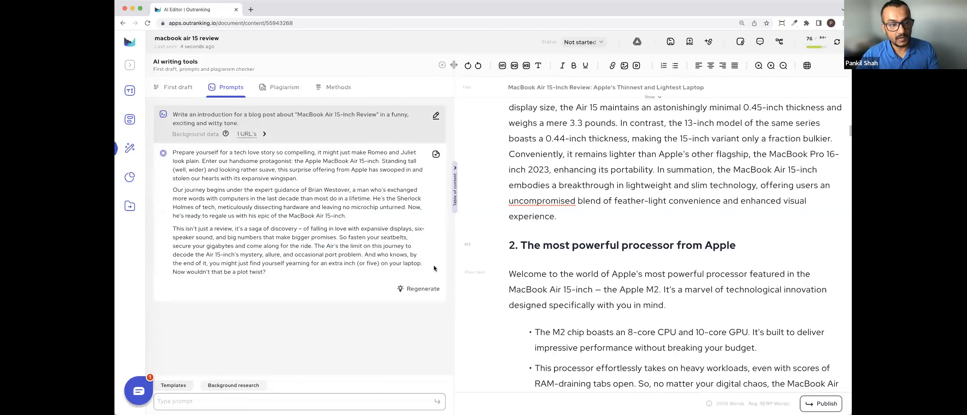
# - Load the public organic essential oils score template as the prompt and view the background research editor for it
pyautogui.click(179, 386)
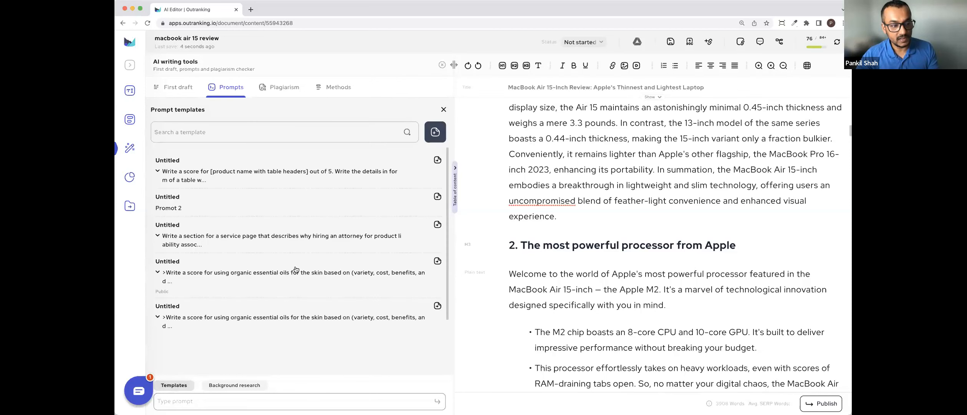
pyautogui.click(437, 263)
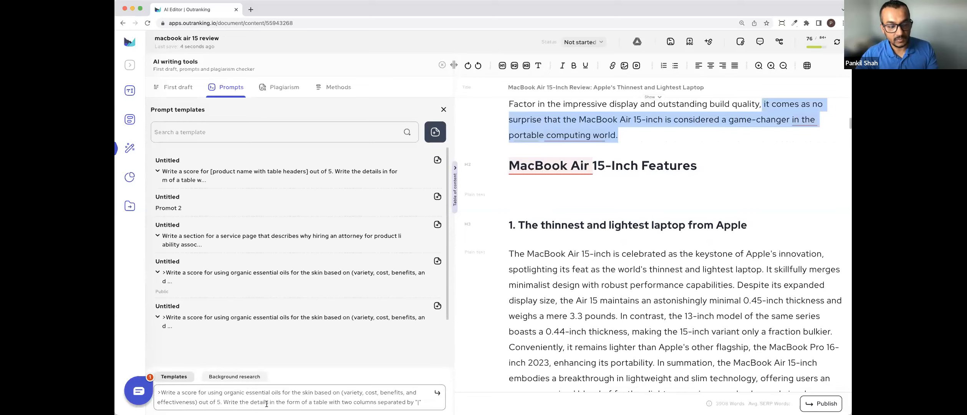
pyautogui.moveTo(424, 403); pyautogui.dragTo(156, 396)
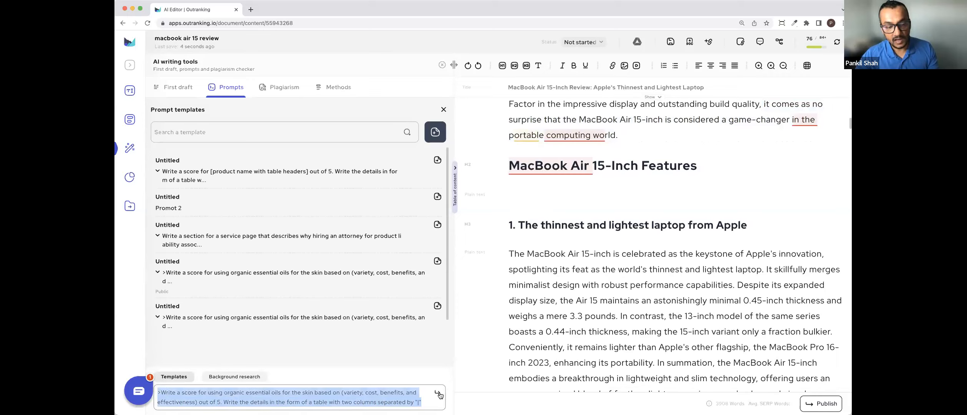
pyautogui.click(230, 378)
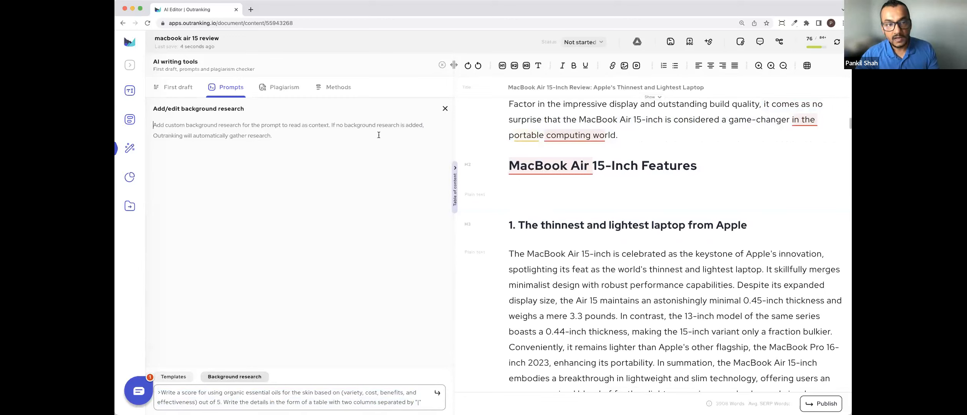
pyautogui.click(445, 108)
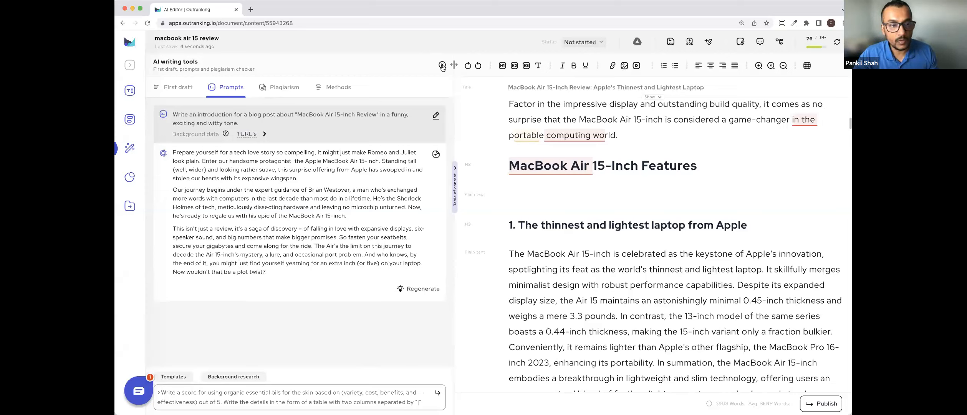
# - Review the article's plagiarism scan results, and look over the SEO details and the outline
pyautogui.click(287, 89)
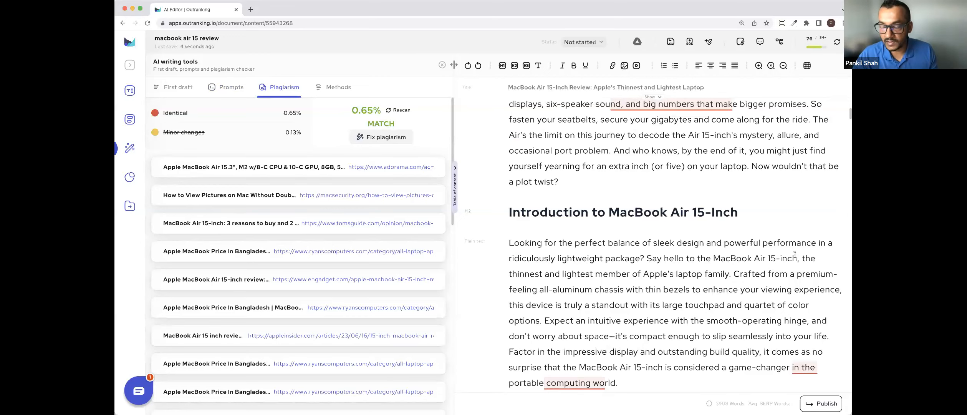
pyautogui.scroll(7, 741, 225)
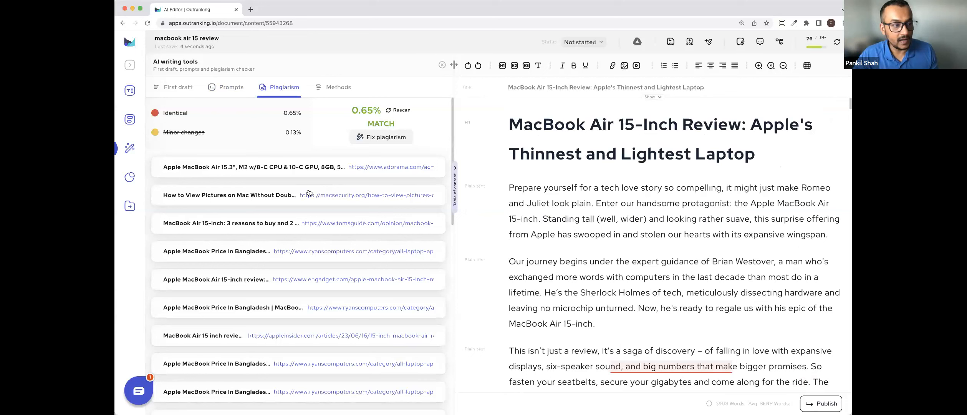
pyautogui.click(127, 180)
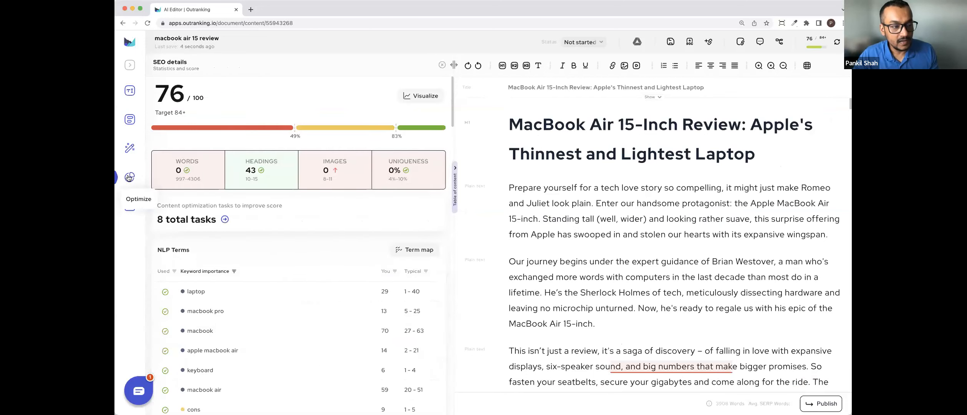
pyautogui.click(130, 120)
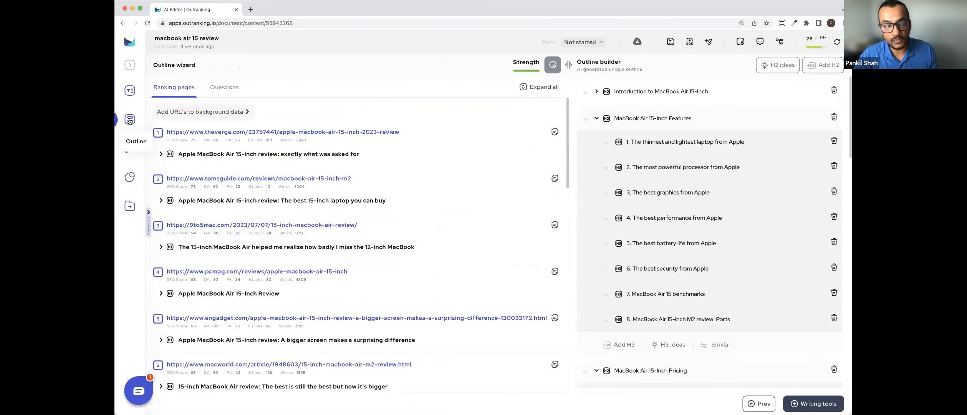
# - Add a new H2 section titled "What is MacBook Air 15?" at the end of the first draft outline
pyautogui.click(130, 148)
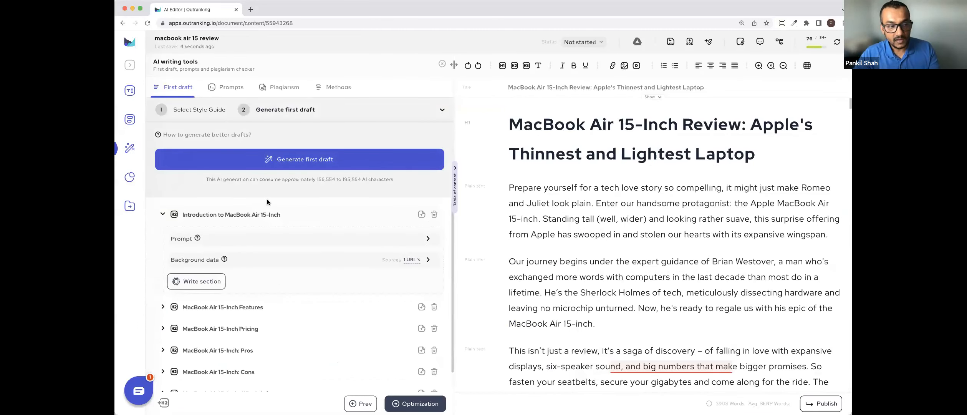
pyautogui.click(163, 403)
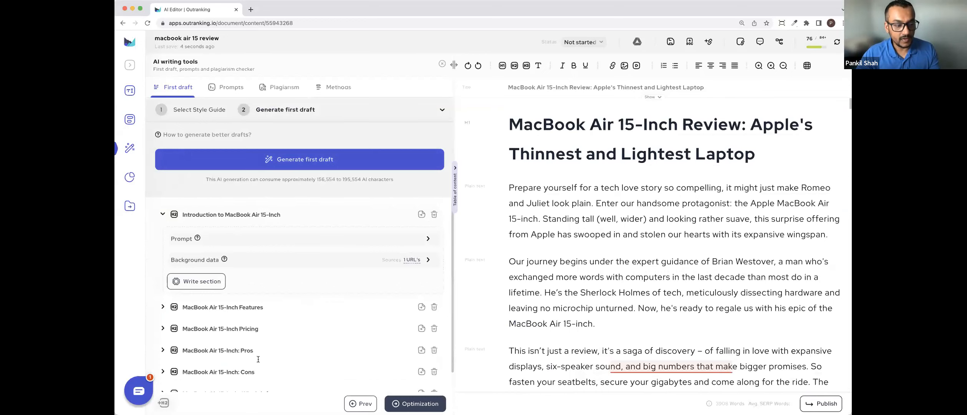
pyautogui.scroll(-3, 365, 296)
pyautogui.doubleClick(215, 372)
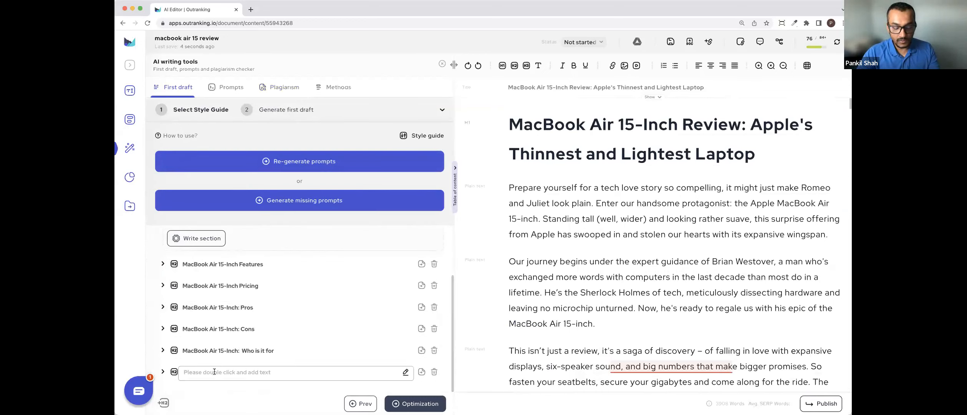
pyautogui.write('What is ')
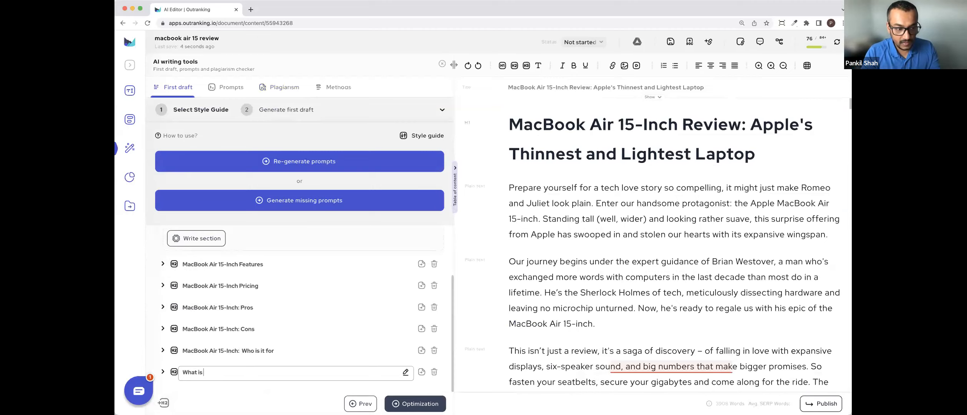
pyautogui.write('MaxcBook Air')
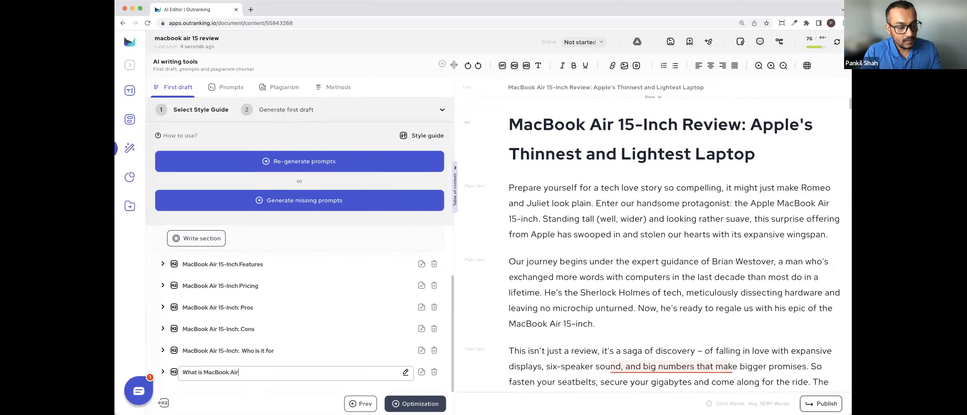
pyautogui.write(' 15?')
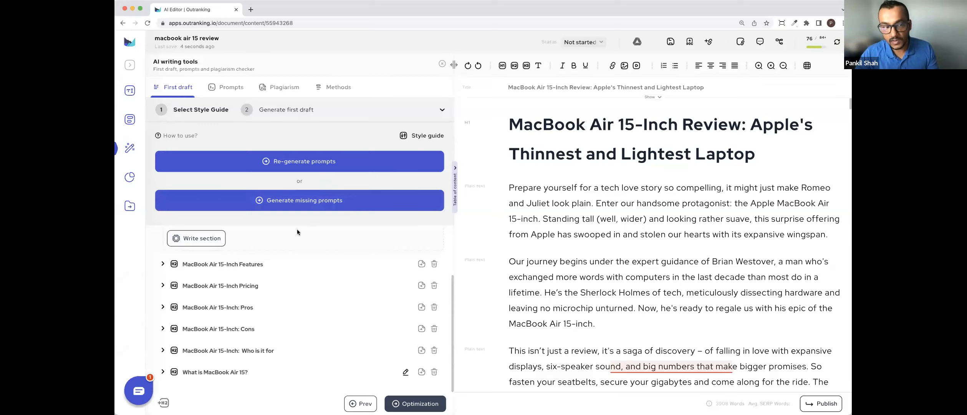
# - Generate the missing prompts for the outline and review the prompt of the "What is MacBook Air 15?" section
pyautogui.click(302, 205)
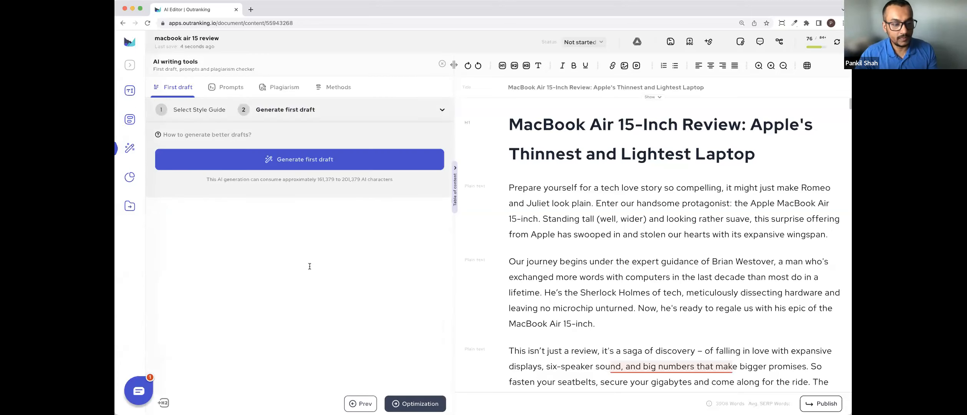
pyautogui.scroll(-5, 310, 264)
pyautogui.scroll(10, 310, 268)
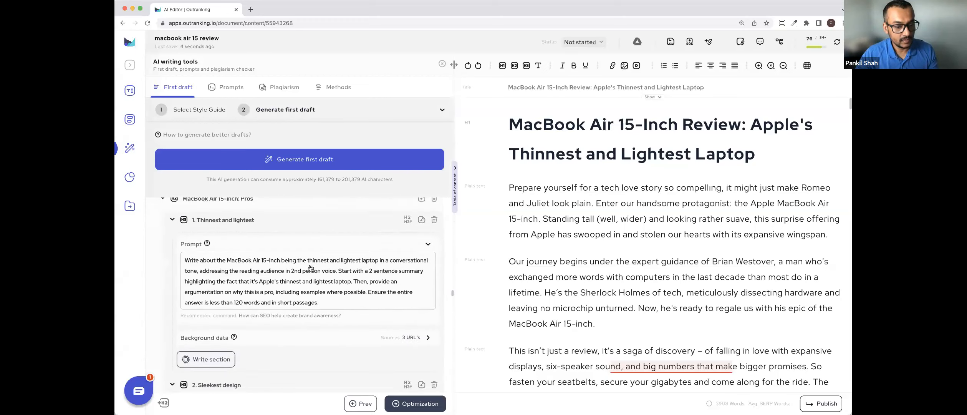
pyautogui.scroll(5, 310, 265)
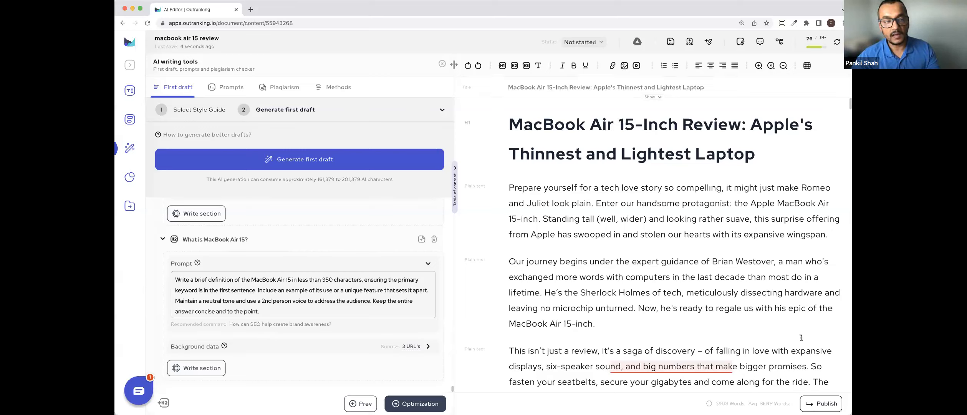
pyautogui.scroll(-10, 787, 322)
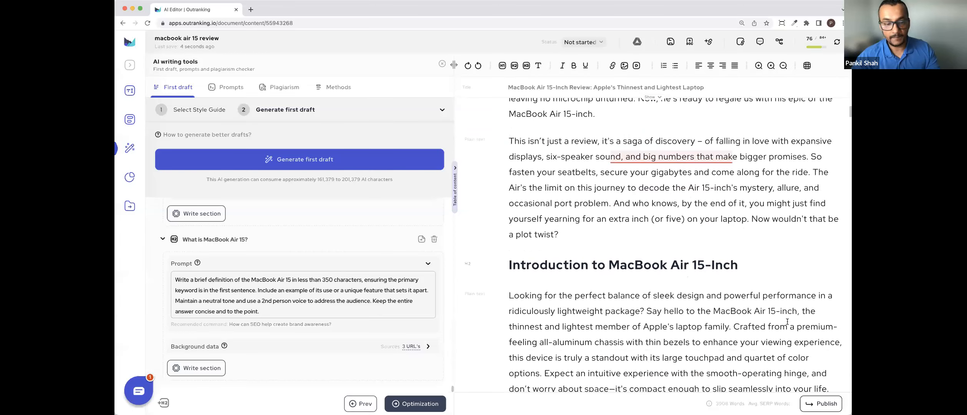
pyautogui.scroll(-5, 787, 322)
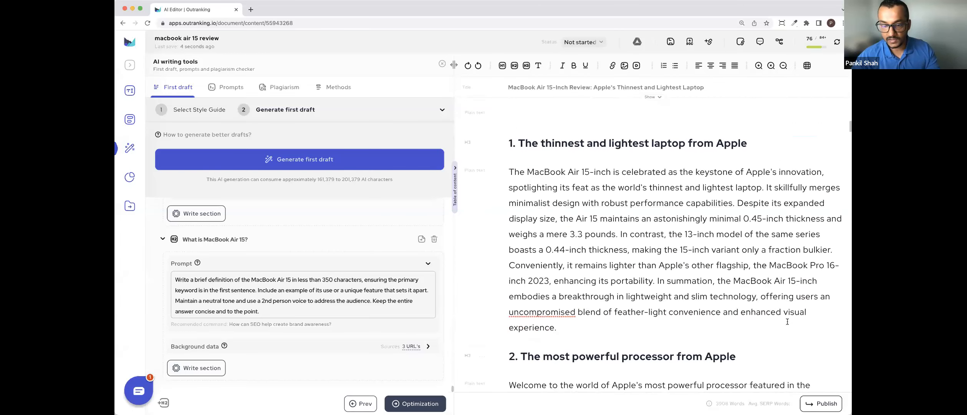
pyautogui.scroll(-4, 788, 322)
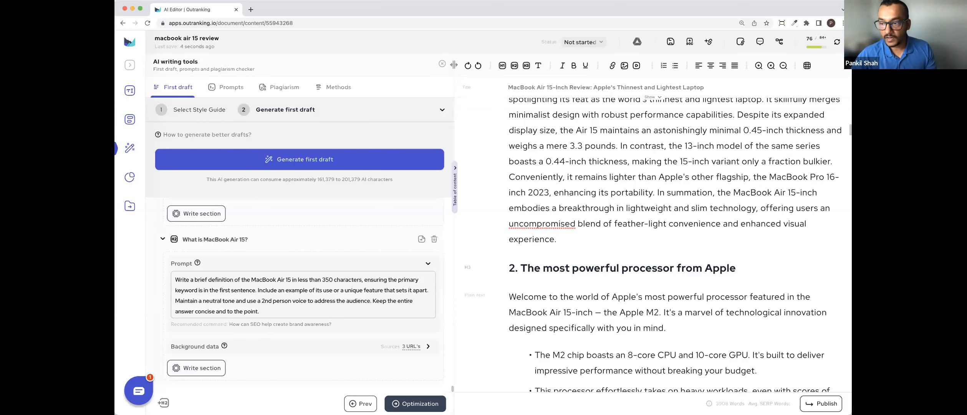
pyautogui.scroll(1, 745, 368)
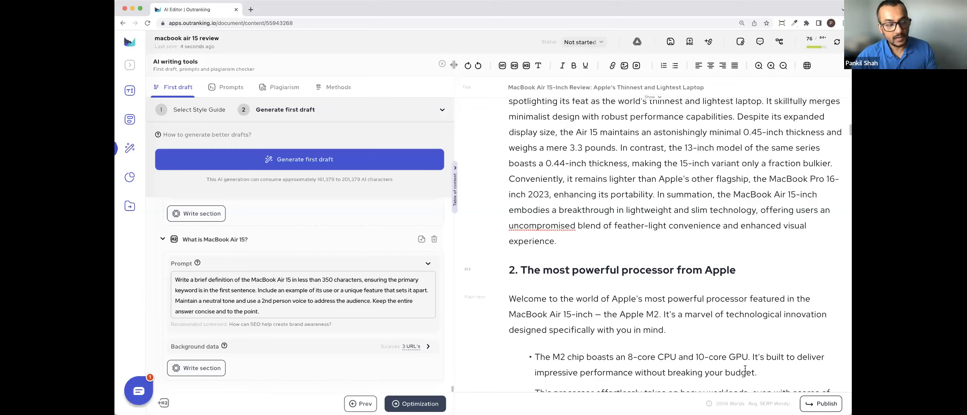
pyautogui.scroll(3, 826, 349)
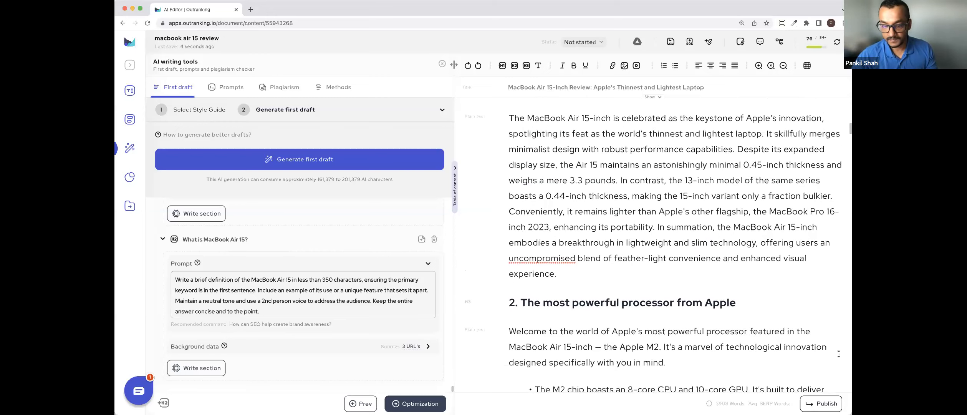